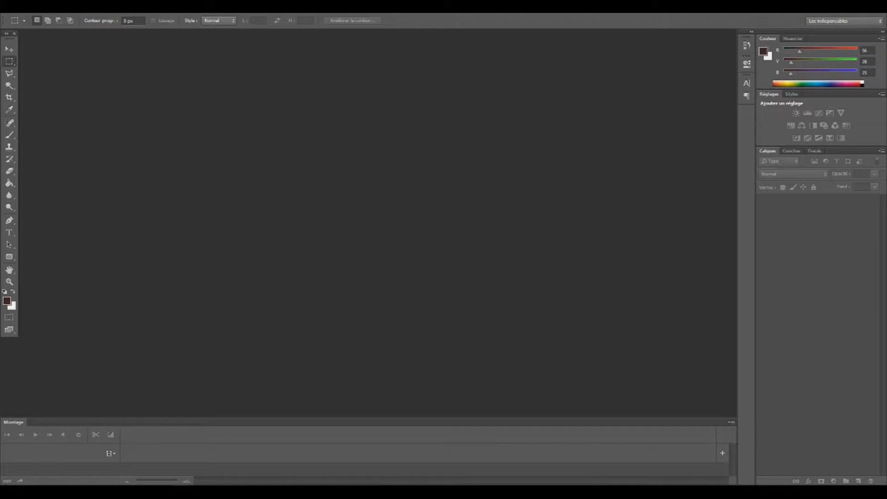
Step: Open the BANNER TEMPLATE TUTO file from the Photoshop folder on the VIDEO 1 (D:) drive and activate the Move tool
{"action": "left_click", "coordinate": [40, 12]}
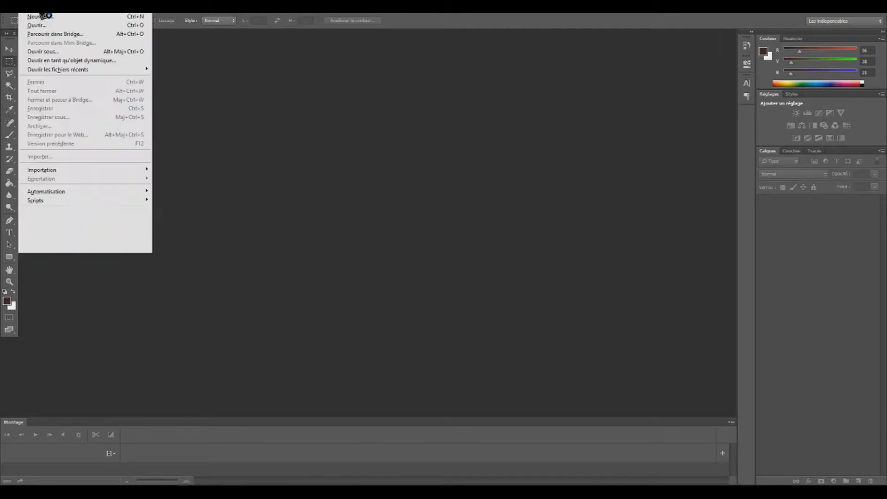
{"action": "left_click", "coordinate": [40, 24]}
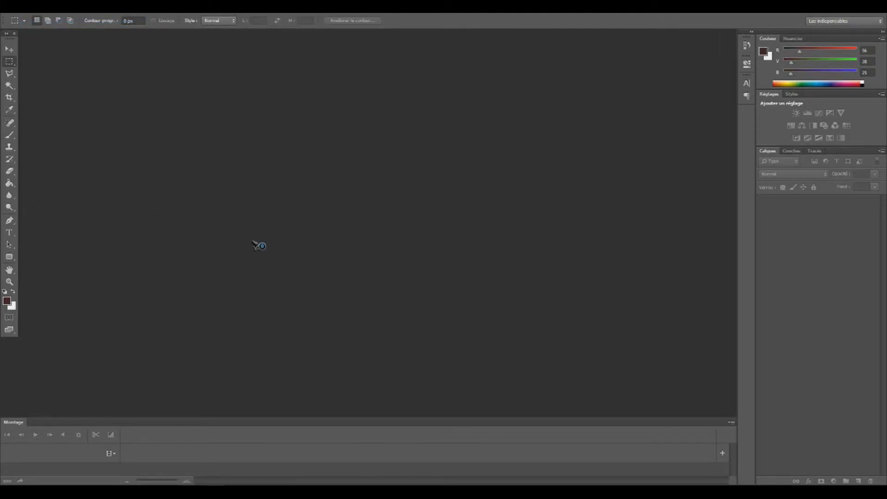
{"action": "left_click", "coordinate": [175, 122]}
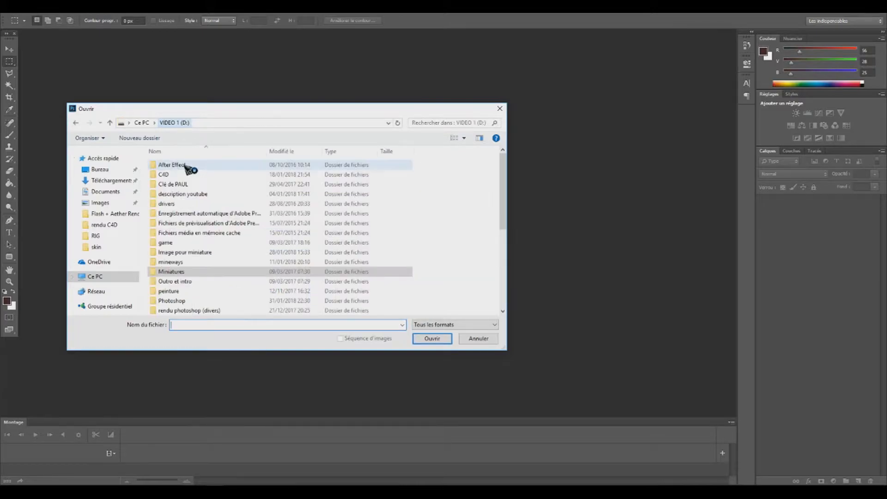
{"action": "left_click", "coordinate": [179, 301]}
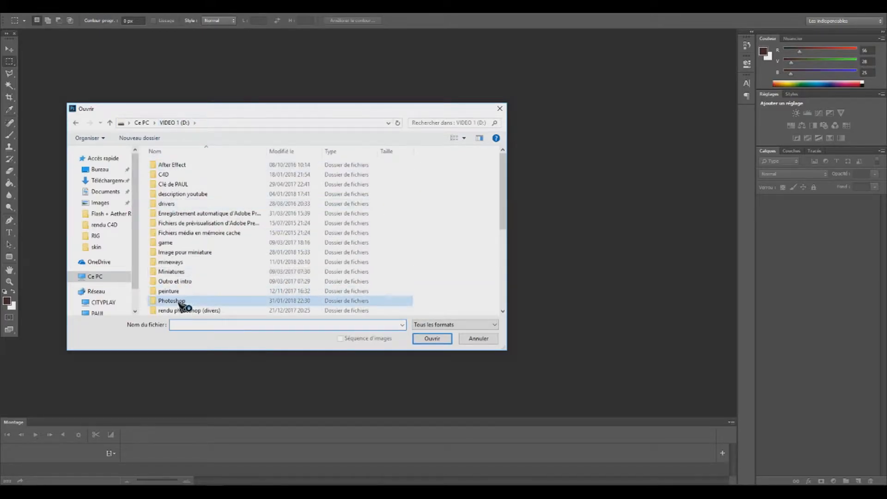
{"action": "double_click", "coordinate": [179, 301]}
{"action": "left_click", "coordinate": [273, 173]}
{"action": "left_click", "coordinate": [323, 175]}
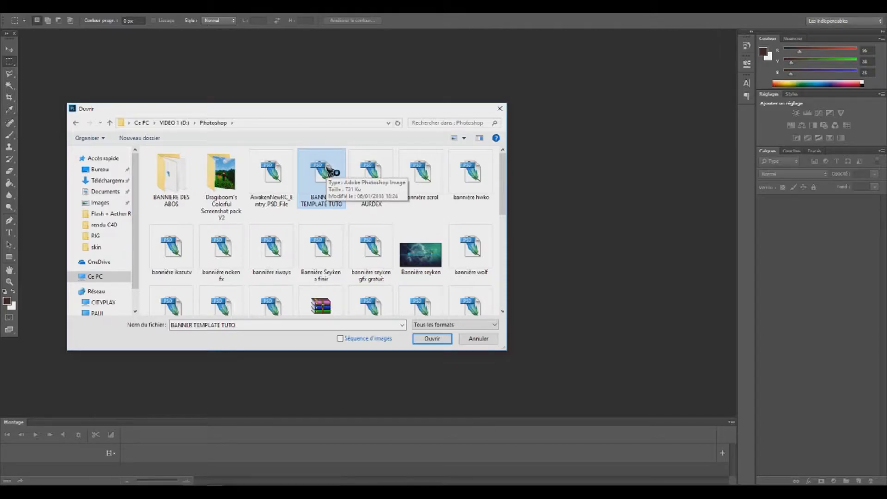
{"action": "double_click", "coordinate": [326, 173]}
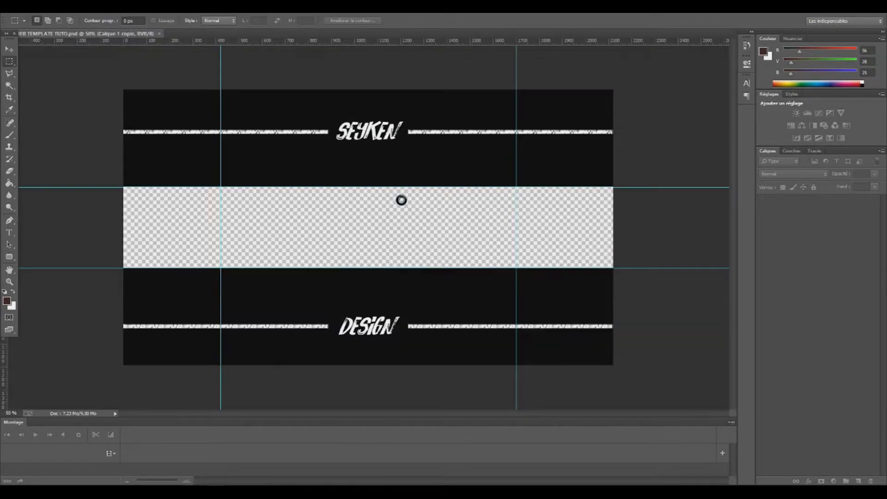
{"action": "key", "text": "z"}
{"action": "left_click", "coordinate": [368, 231]}
{"action": "left_click", "coordinate": [10, 50]}
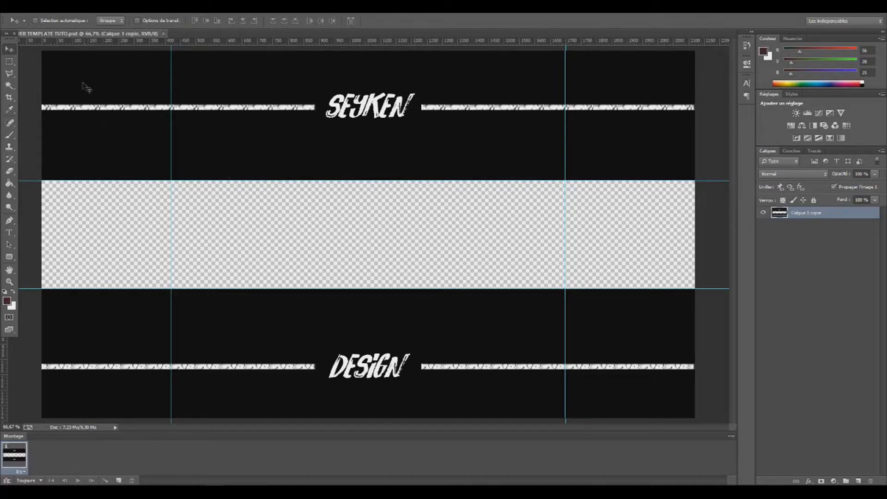
Step: Open the seyken tuto 1, seyken tuto 2 and seyken tuto 3 renders together from the C4D folder's rendu C4D subfolder
{"action": "left_click", "coordinate": [28, 9]}
{"action": "left_click", "coordinate": [36, 25]}
{"action": "left_click", "coordinate": [172, 123]}
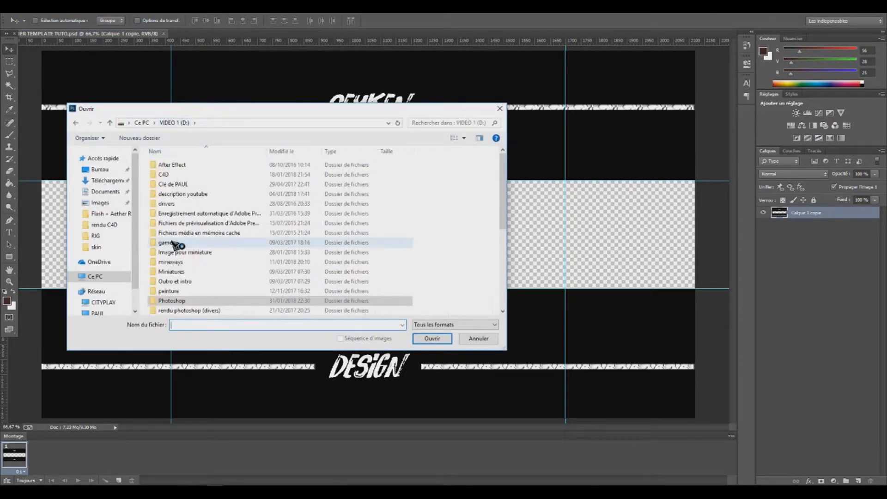
{"action": "double_click", "coordinate": [176, 175]}
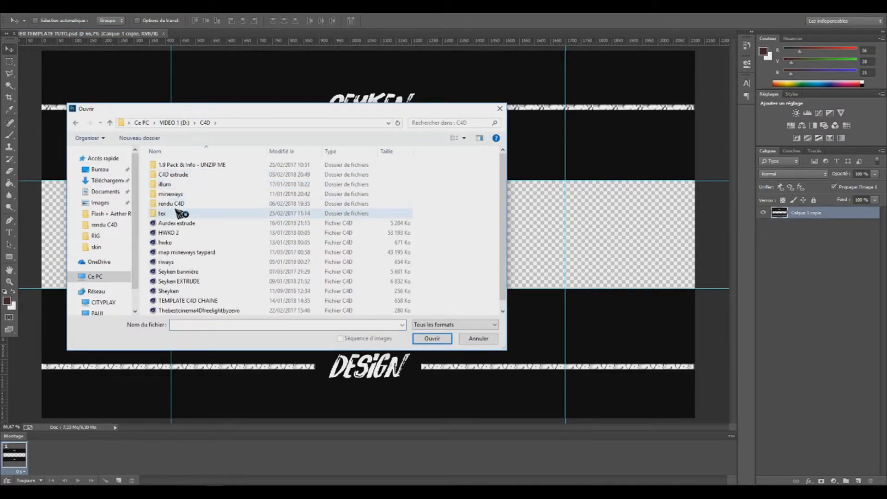
{"action": "double_click", "coordinate": [258, 203]}
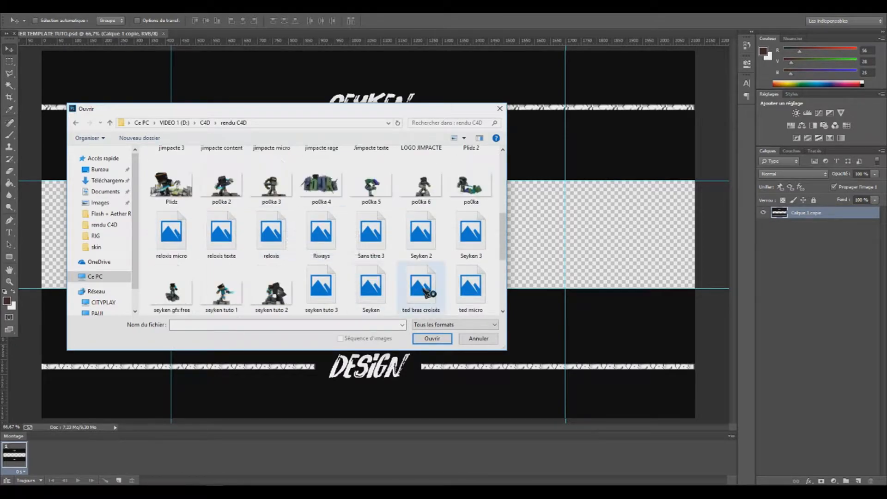
{"action": "scroll", "coordinate": [423, 281], "scroll_direction": "down", "scroll_amount": 4}
{"action": "scroll", "coordinate": [416, 275], "scroll_direction": "up", "scroll_amount": 2}
{"action": "left_click", "coordinate": [328, 245]}
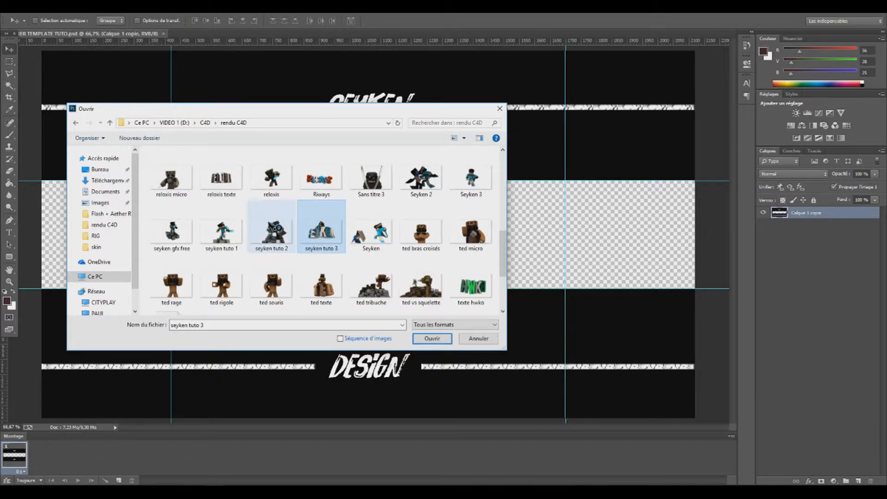
{"action": "left_click", "coordinate": [272, 231], "text": "ctrl"}
{"action": "left_click", "coordinate": [222, 231], "text": "ctrl"}
{"action": "left_click", "coordinate": [429, 340]}
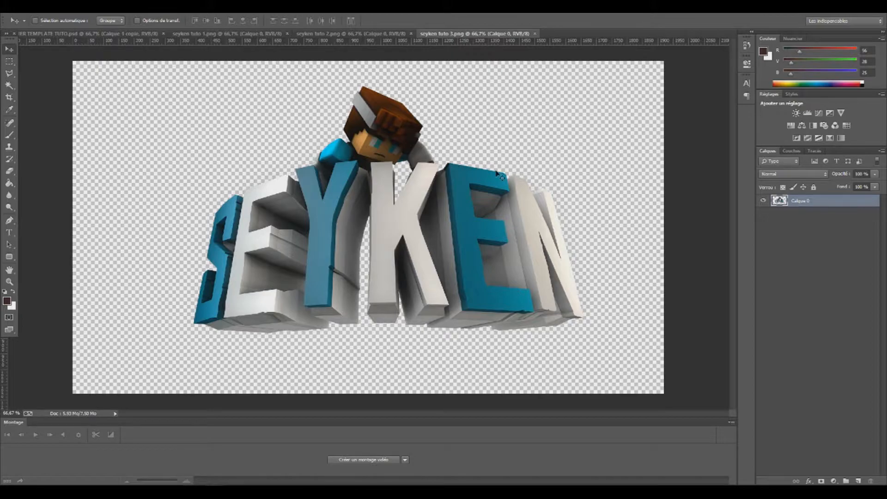
Step: Add a white inner glow to the layer in seyken tuto 3.png with the blend mode Densité couleur -
{"action": "right_click", "coordinate": [797, 204]}
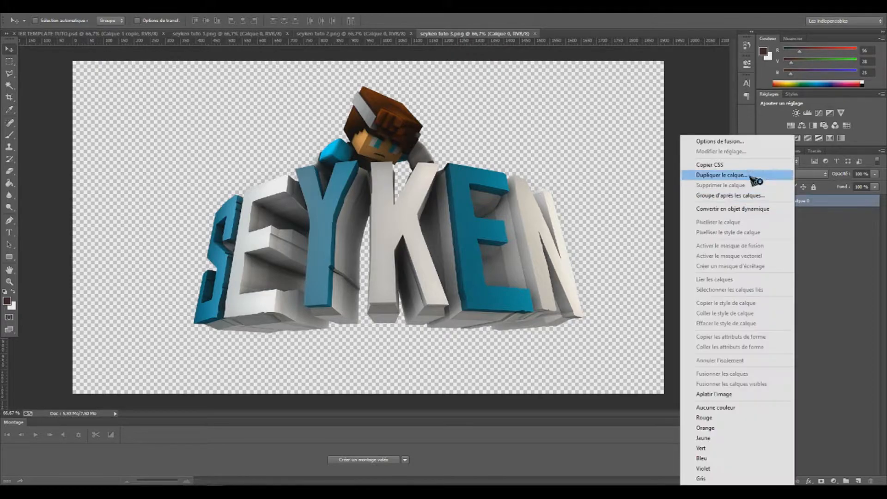
{"action": "left_click", "coordinate": [728, 143]}
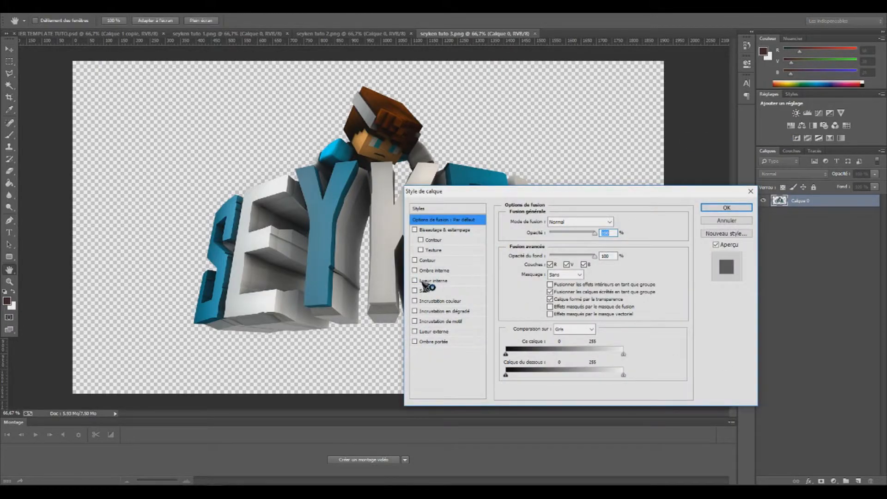
{"action": "left_click", "coordinate": [432, 281]}
{"action": "left_click", "coordinate": [578, 222]}
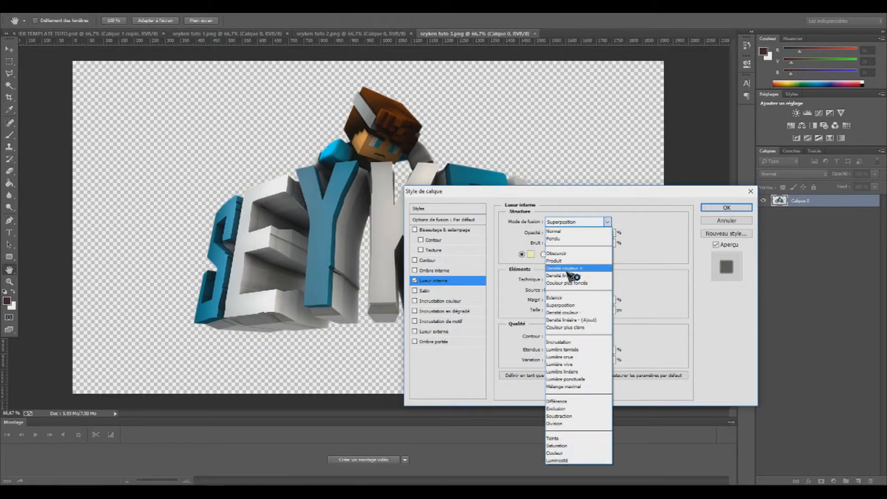
{"action": "left_click", "coordinate": [552, 313]}
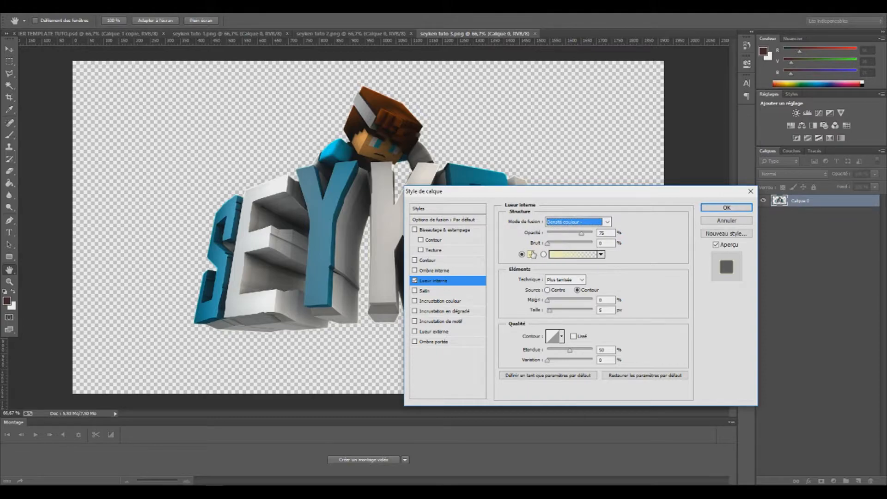
{"action": "left_click", "coordinate": [532, 254]}
{"action": "left_click", "coordinate": [607, 292]}
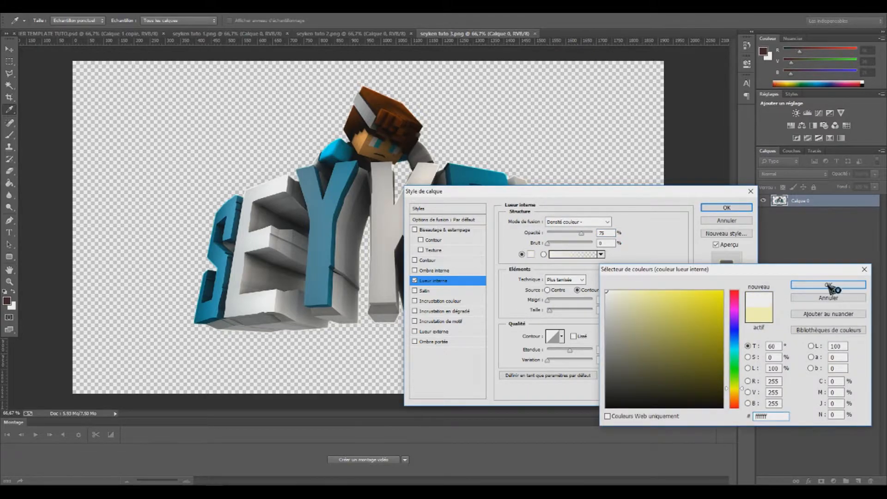
{"action": "left_click", "coordinate": [830, 285]}
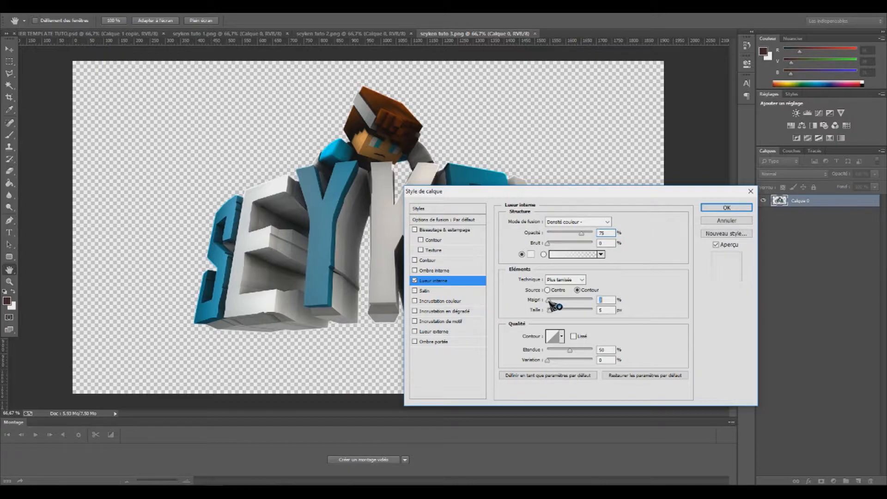
Step: Set the inner glow's choke (Maigri) to 2 % and slightly increase its size
{"action": "type", "text": "2"}
{"action": "key", "text": "Tab"}
{"action": "left_click_drag", "start_coordinate": [555, 313], "coordinate": [552, 312]}
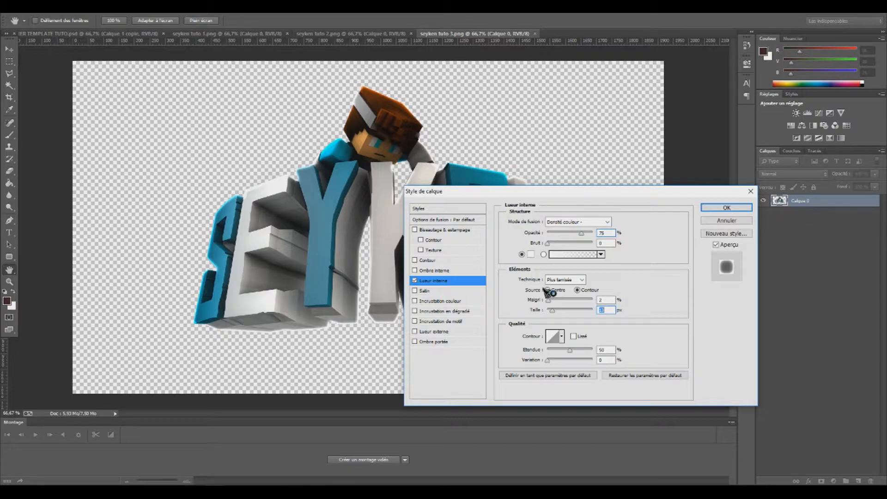
Step: Add a colour overlay to the SEYKEN text render in a medium blue matching the character's skin
{"action": "left_click", "coordinate": [446, 303]}
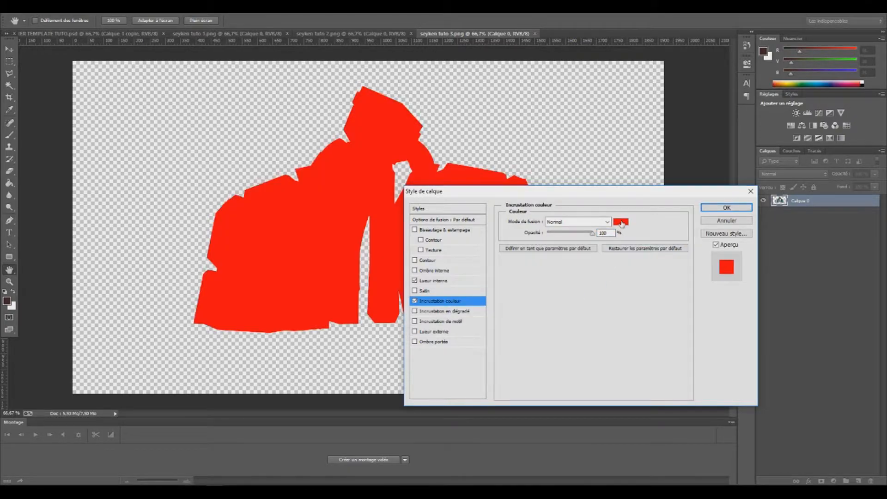
{"action": "left_click", "coordinate": [620, 222]}
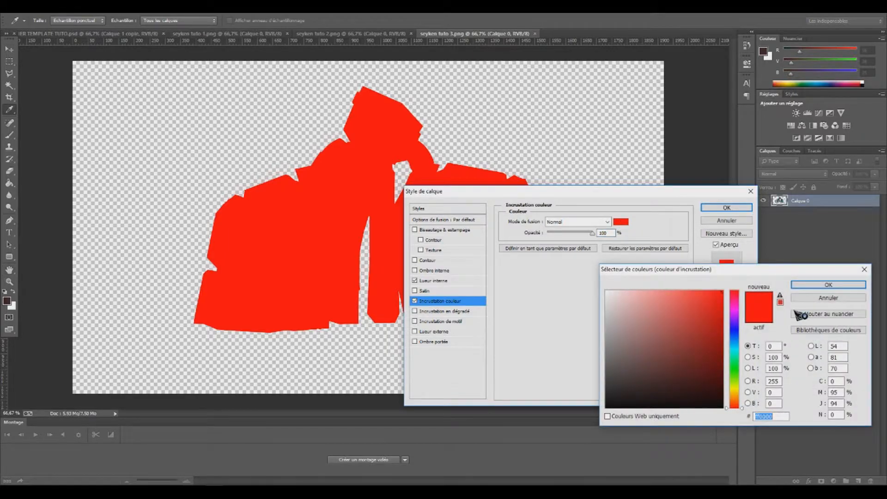
{"action": "left_click_drag", "start_coordinate": [370, 133], "coordinate": [347, 179]}
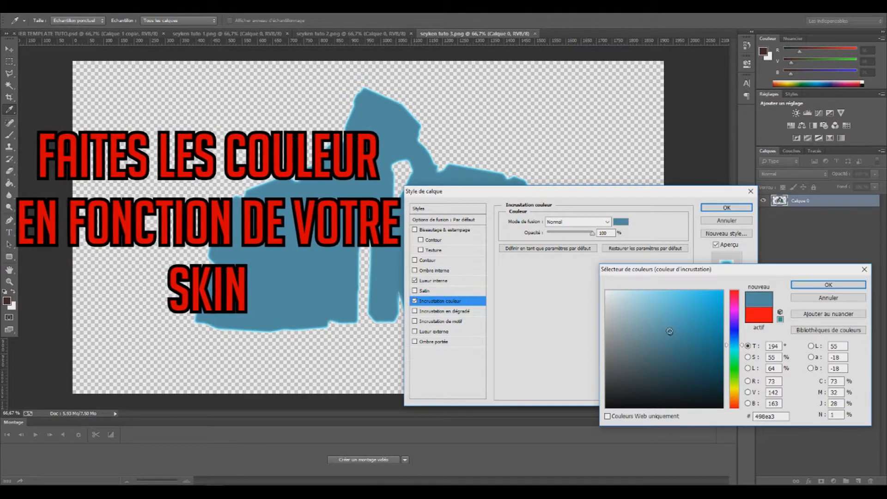
{"action": "left_click_drag", "start_coordinate": [670, 333], "coordinate": [670, 323]}
{"action": "left_click", "coordinate": [815, 286]}
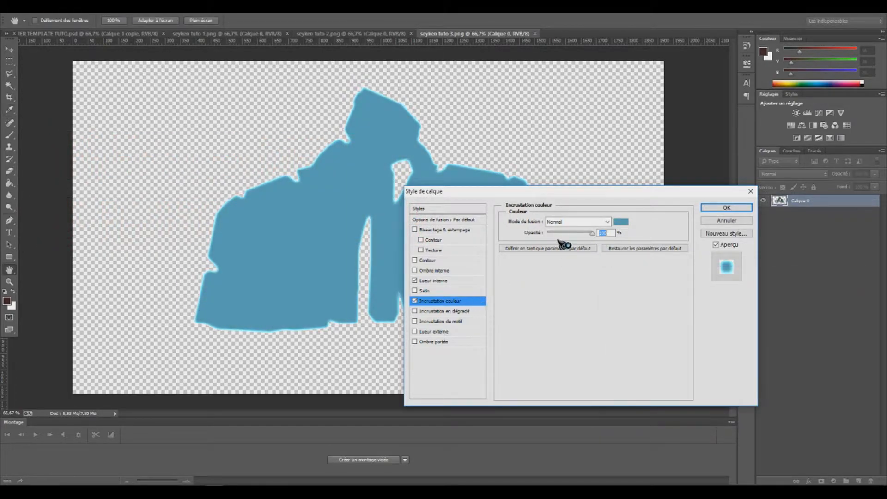
Step: Set the colour overlay's blend mode to Densité couleur - with about 20 % opacity, and compare the render with and without it
{"action": "left_click", "coordinate": [573, 223]}
{"action": "left_click", "coordinate": [586, 314]}
{"action": "left_click_drag", "start_coordinate": [584, 234], "coordinate": [557, 233]}
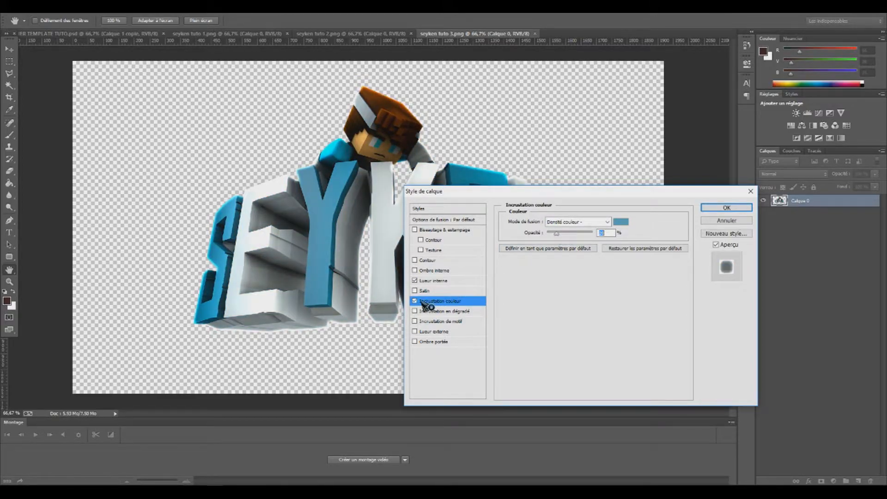
{"action": "left_click", "coordinate": [415, 301]}
{"action": "left_click", "coordinate": [415, 300]}
Step: Add a gradient overlay with blend mode Densité couleur - at 21 % opacity, and compare the render with and without it
{"action": "left_click", "coordinate": [445, 311]}
{"action": "left_click", "coordinate": [598, 222]}
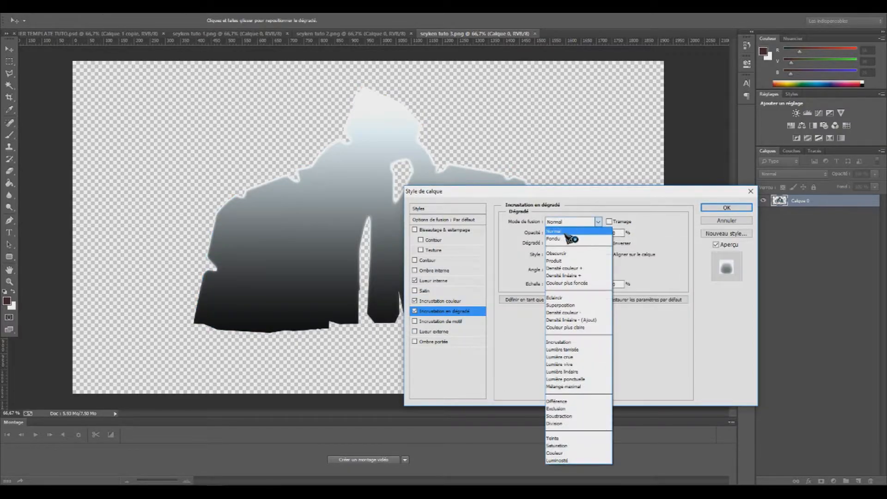
{"action": "left_click", "coordinate": [583, 313]}
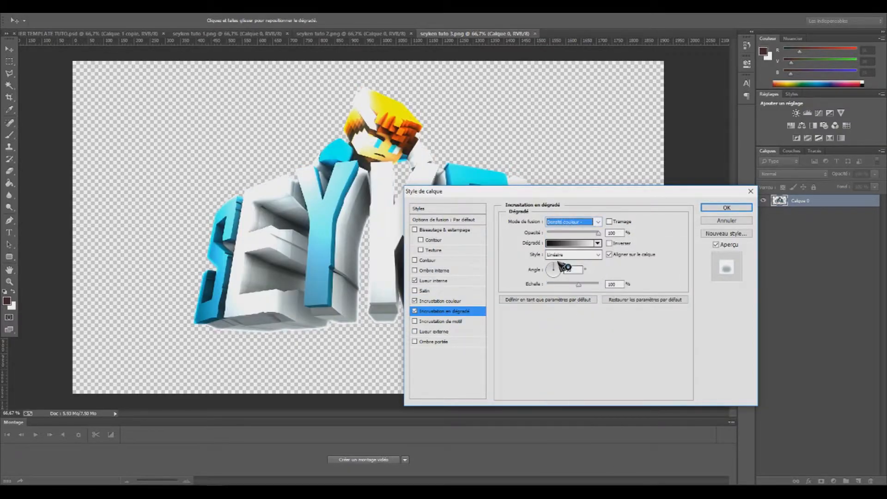
{"action": "left_click_drag", "start_coordinate": [572, 233], "coordinate": [558, 233]}
{"action": "left_click", "coordinate": [416, 311]}
{"action": "left_click", "coordinate": [415, 311]}
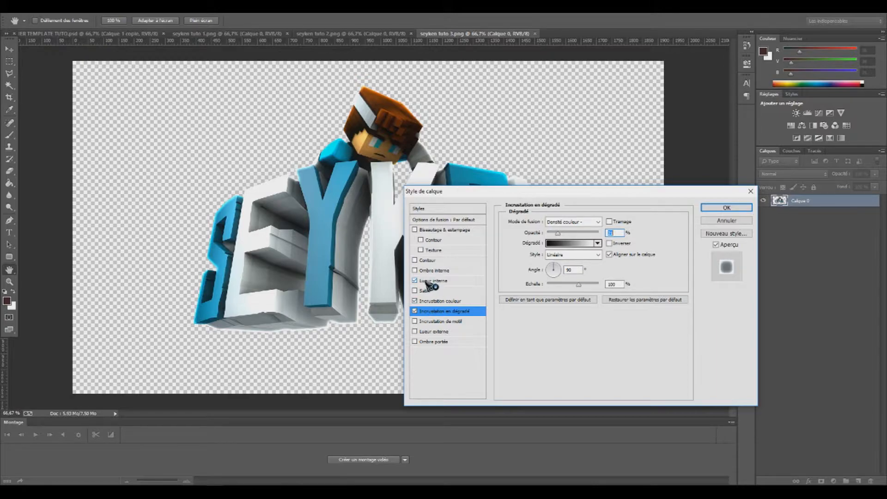
Step: Review the inner glow, colour overlay and gradient overlay settings, and apply the layer style
{"action": "left_click", "coordinate": [430, 281]}
{"action": "left_click", "coordinate": [432, 301]}
{"action": "left_click", "coordinate": [437, 311]}
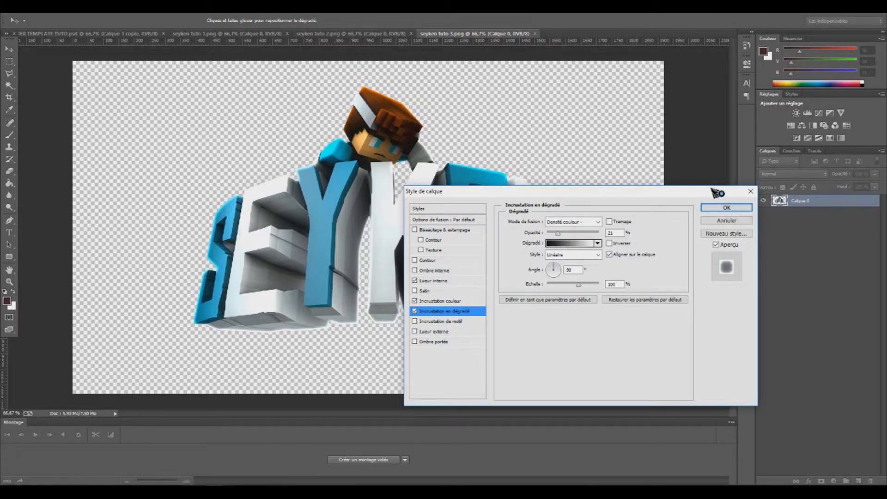
{"action": "left_click", "coordinate": [721, 211]}
Step: Save the layer effects of seyken tuto 3.png as a new style preset under the default name
{"action": "right_click", "coordinate": [795, 202]}
{"action": "left_click", "coordinate": [753, 144]}
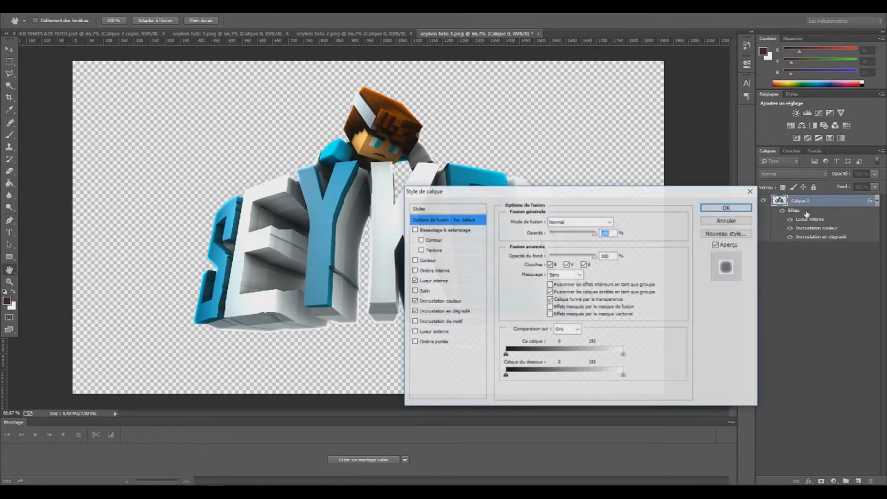
{"action": "left_click", "coordinate": [726, 234]}
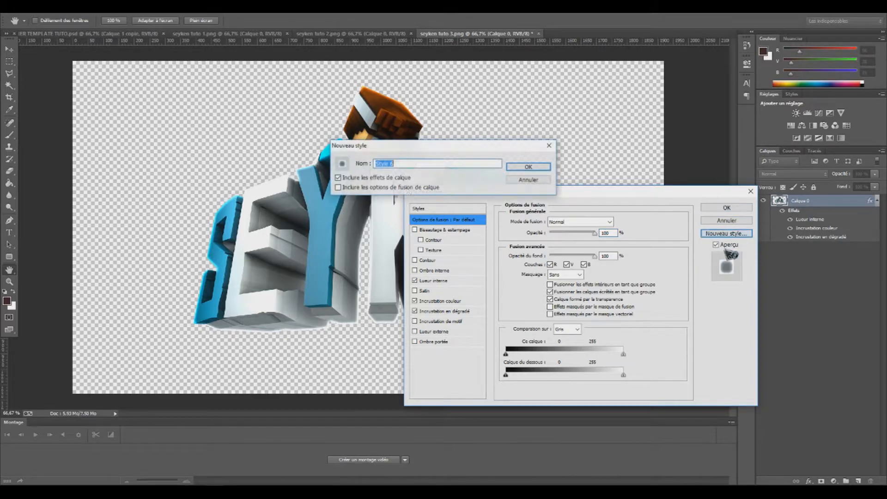
{"action": "left_click", "coordinate": [528, 167]}
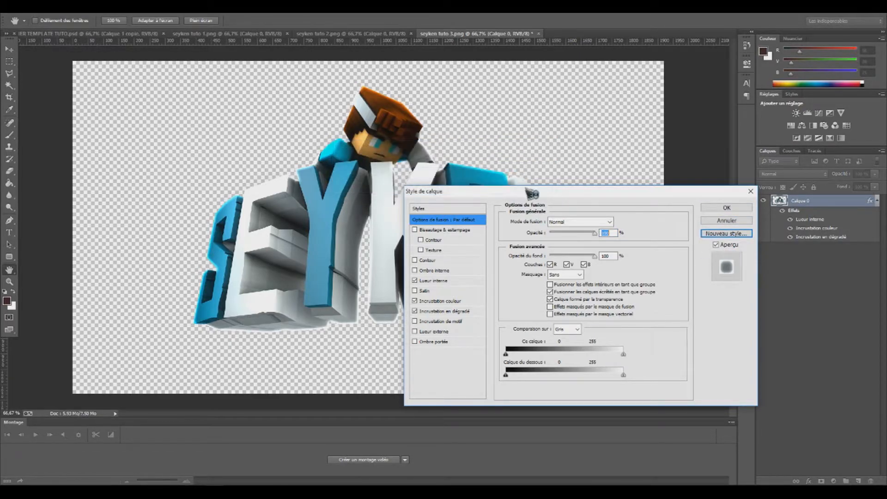
{"action": "left_click", "coordinate": [750, 192]}
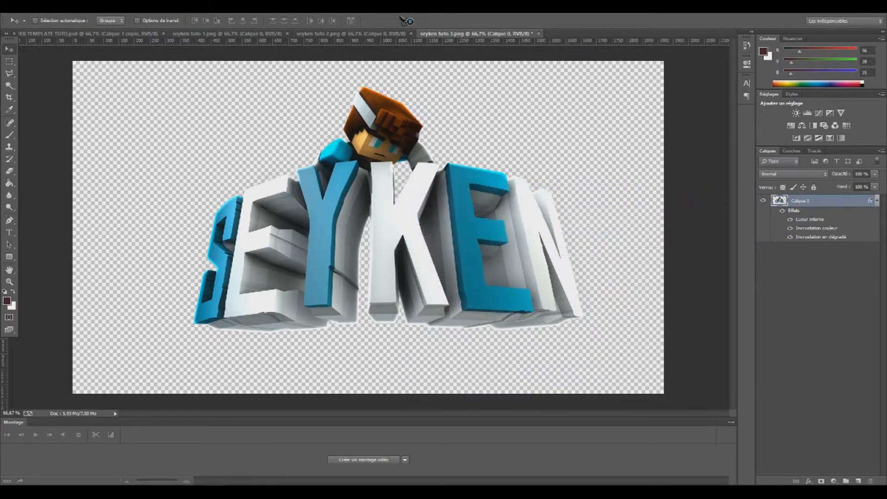
Step: Apply the newly saved style preset to the layer in seyken tuto 2.png
{"action": "left_click", "coordinate": [346, 35]}
{"action": "right_click", "coordinate": [788, 204]}
{"action": "left_click", "coordinate": [720, 141]}
{"action": "left_click", "coordinate": [435, 210]}
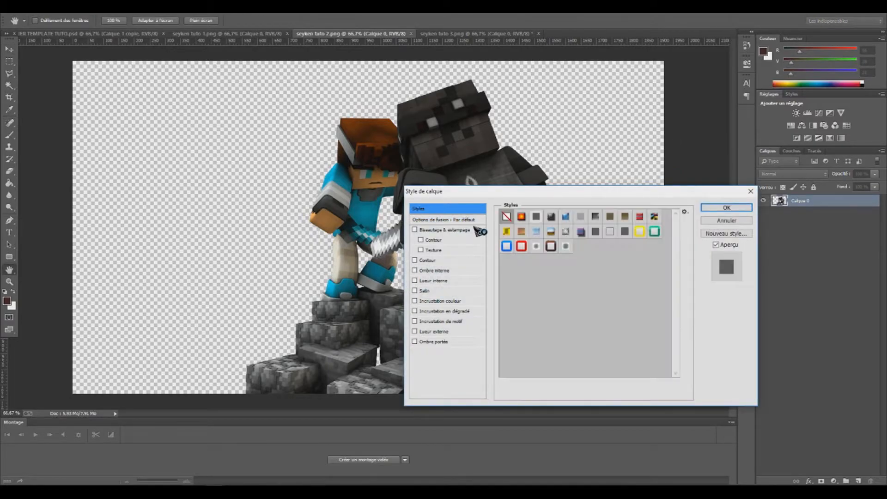
{"action": "left_click", "coordinate": [566, 248]}
{"action": "left_click", "coordinate": [726, 208]}
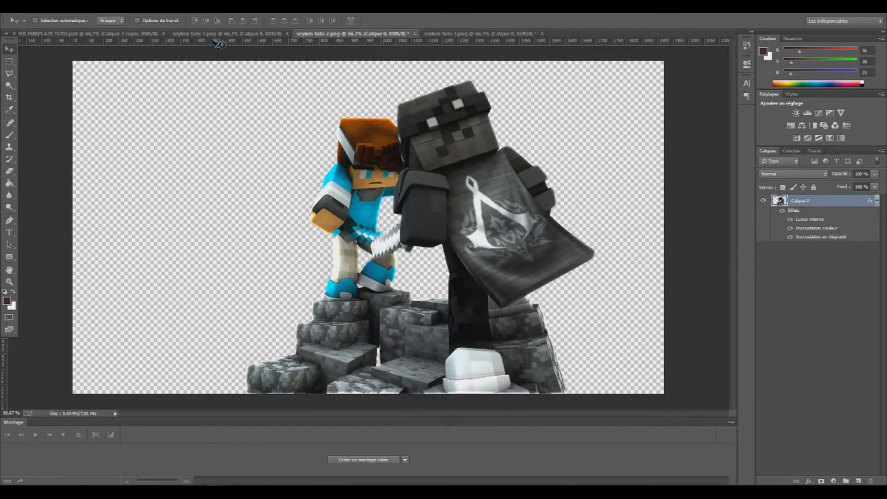
Step: Apply the last saved style preset to the layer in seyken tuto 1.png
{"action": "left_click", "coordinate": [222, 34]}
{"action": "right_click", "coordinate": [801, 205]}
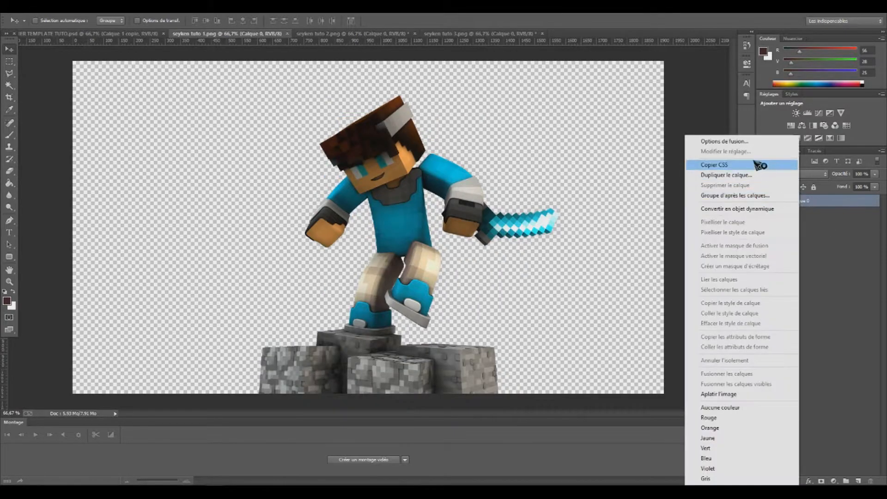
{"action": "left_click", "coordinate": [722, 142]}
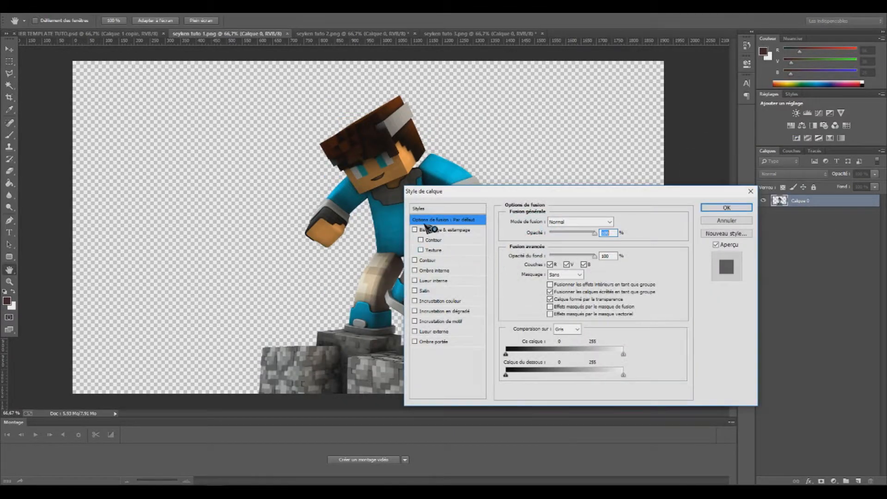
{"action": "left_click", "coordinate": [423, 210]}
{"action": "left_click", "coordinate": [565, 246]}
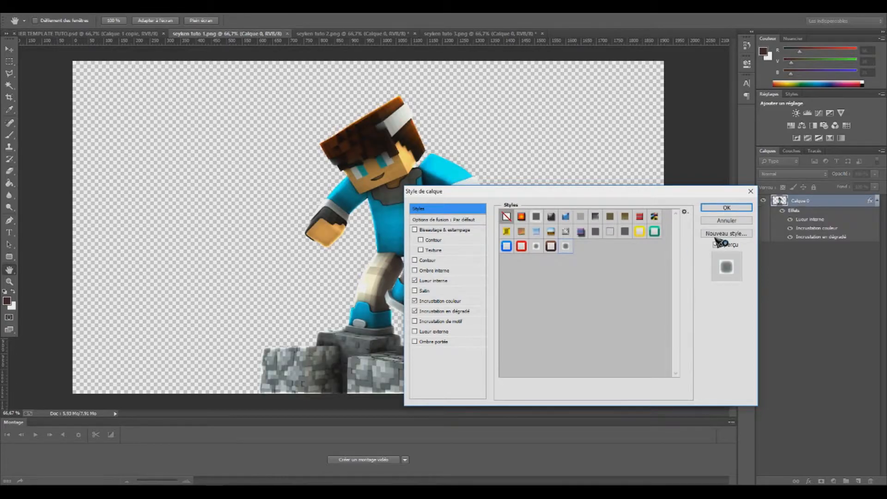
{"action": "left_click", "coordinate": [727, 208]}
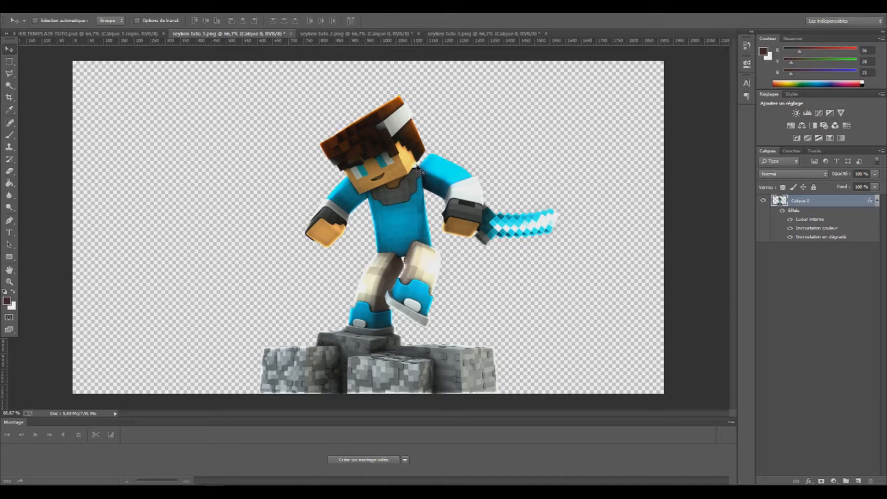
Step: Copy the seyken tuto 1.png render into the banner template and place its layer beneath Calque 1 copie
{"action": "left_click", "coordinate": [9, 281]}
{"action": "left_click_drag", "start_coordinate": [393, 137], "coordinate": [446, 182]}
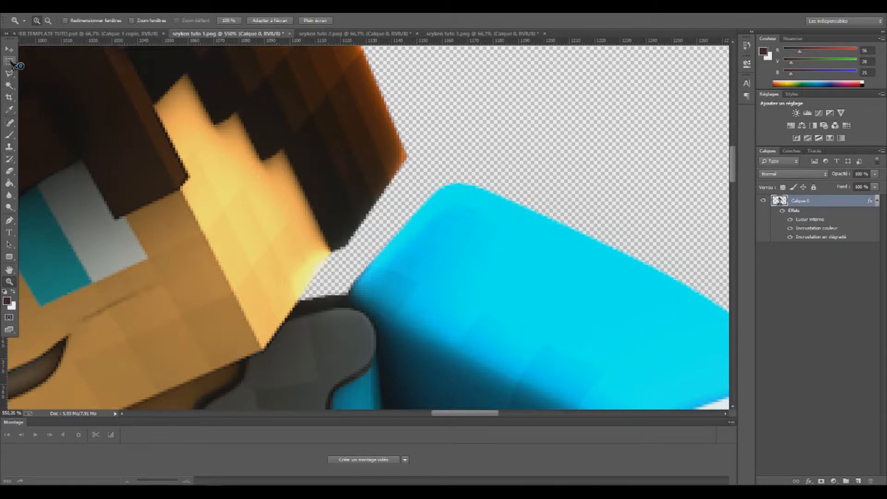
{"action": "right_click", "coordinate": [93, 300]}
{"action": "left_click", "coordinate": [98, 303]}
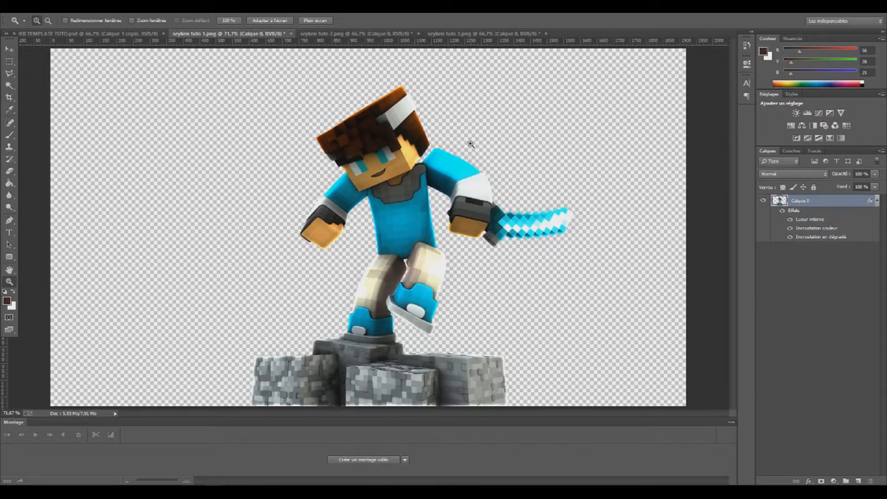
{"action": "left_click", "coordinate": [11, 50]}
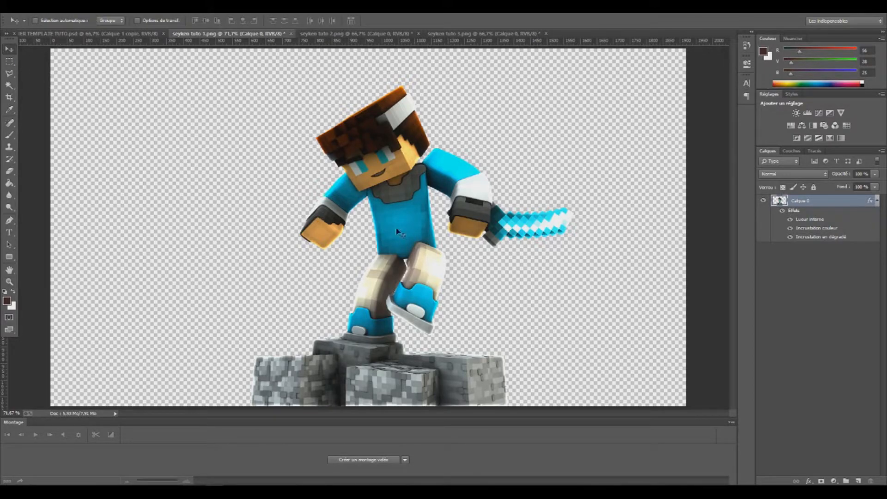
{"action": "left_click_drag", "start_coordinate": [404, 226], "coordinate": [476, 244]}
{"action": "left_click_drag", "start_coordinate": [795, 215], "coordinate": [800, 267]}
{"action": "left_click_drag", "start_coordinate": [244, 204], "coordinate": [235, 241]}
Step: Scale the sword-carrying character down proportionally and fit it into the transparent strip near the left vertical guide
{"action": "key", "text": "ctrl+t"}
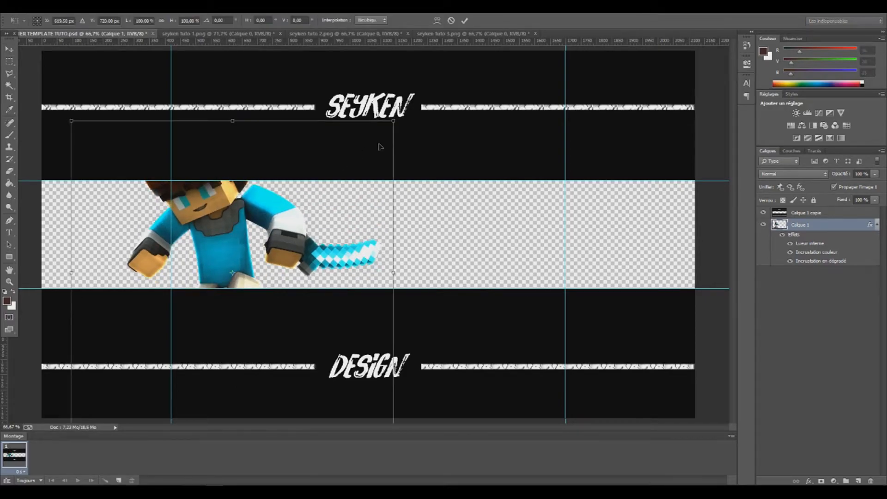
{"action": "left_click_drag", "start_coordinate": [394, 121], "coordinate": [314, 195]}
{"action": "left_click_drag", "start_coordinate": [222, 296], "coordinate": [267, 215]}
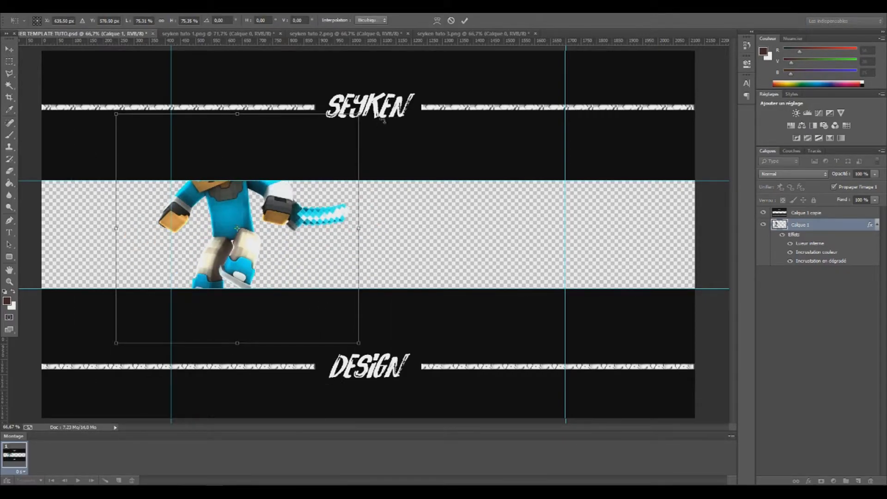
{"action": "left_click_drag", "start_coordinate": [359, 114], "coordinate": [316, 156]}
{"action": "left_click_drag", "start_coordinate": [276, 225], "coordinate": [282, 225]}
{"action": "left_click_drag", "start_coordinate": [282, 224], "coordinate": [284, 224]}
{"action": "key", "text": "Return"}
{"action": "left_click_drag", "start_coordinate": [209, 214], "coordinate": [211, 218]}
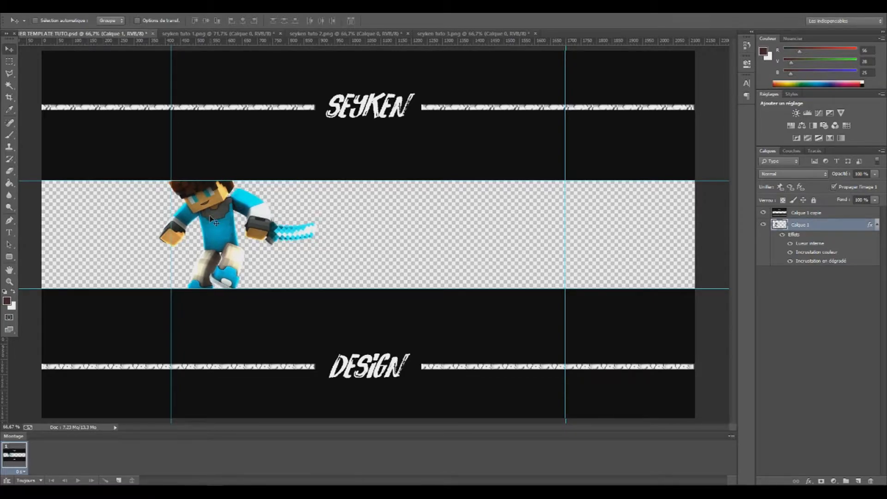
Step: Copy the seyken tuto 2.png render into the banner template, scaled to about 65 % and placed toward the strip's right end
{"action": "left_click", "coordinate": [318, 34]}
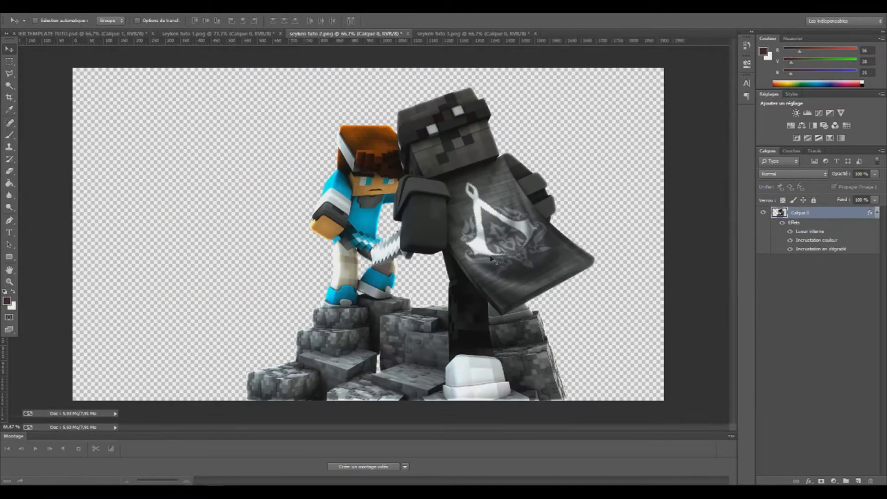
{"action": "left_click_drag", "start_coordinate": [481, 244], "coordinate": [533, 196]}
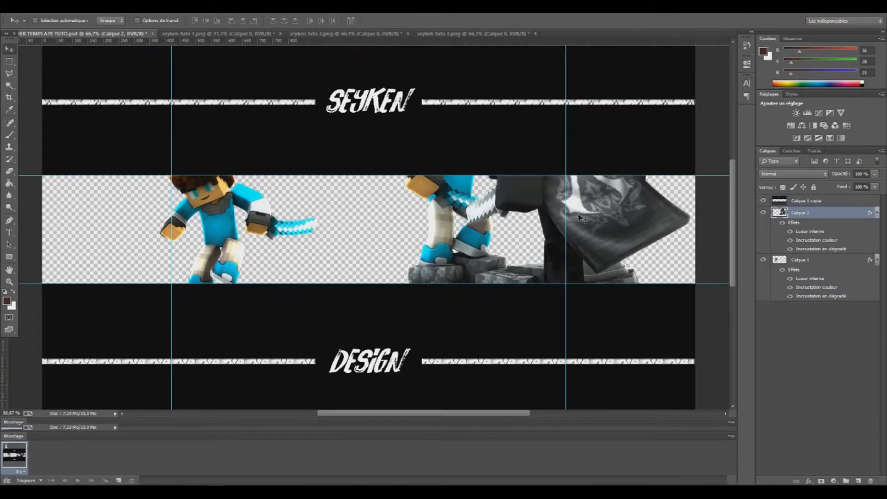
{"action": "key", "text": "ctrl+t"}
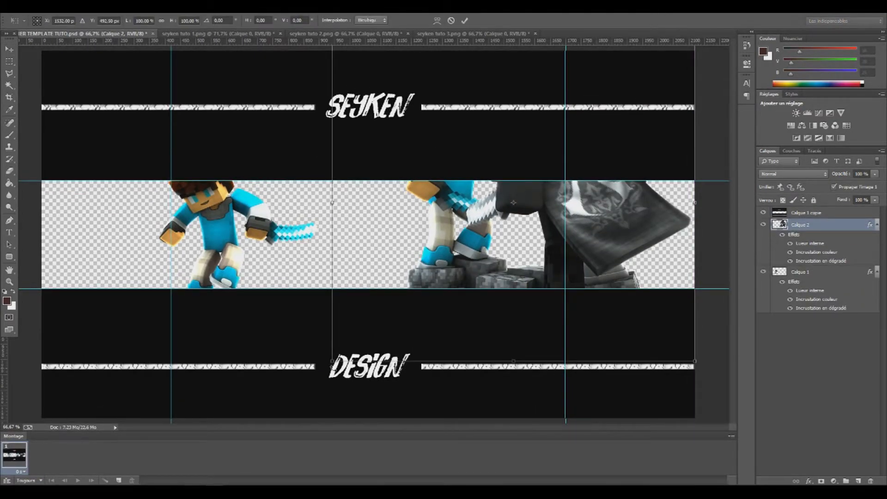
{"action": "left_click_drag", "start_coordinate": [332, 363], "coordinate": [470, 262]}
{"action": "left_click_drag", "start_coordinate": [548, 174], "coordinate": [525, 236]}
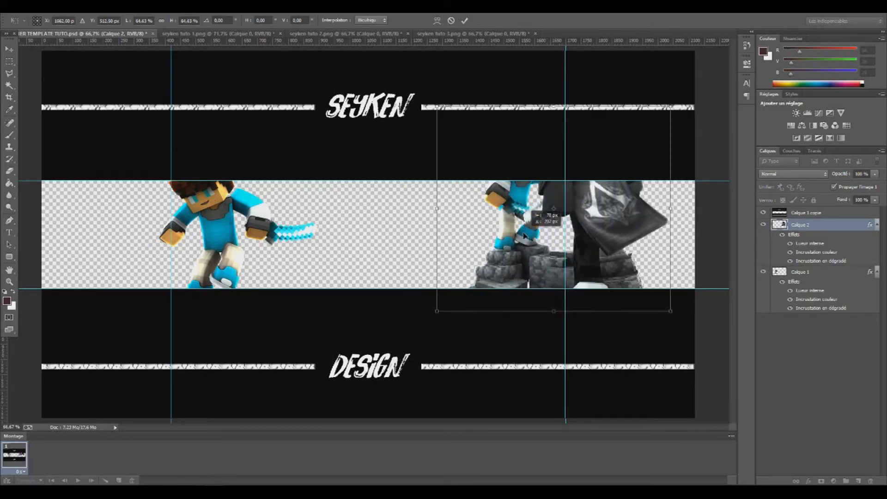
{"action": "key", "text": "Return"}
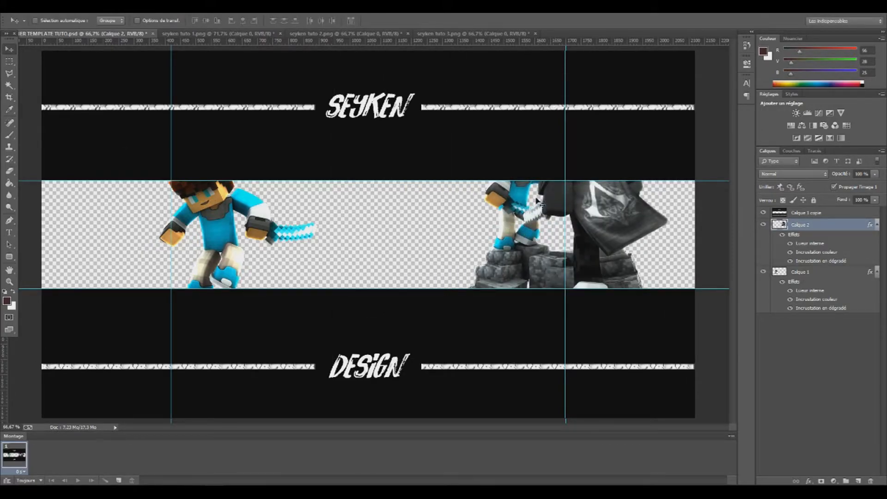
{"action": "left_click_drag", "start_coordinate": [489, 246], "coordinate": [497, 284]}
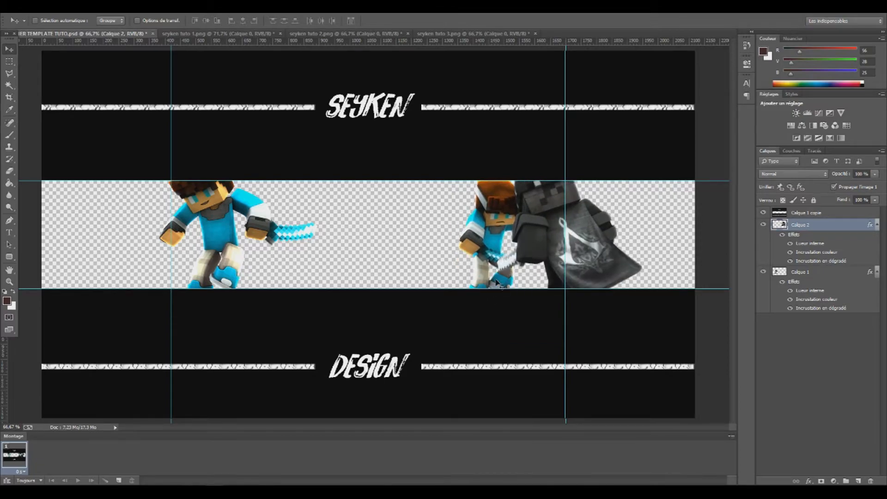
Step: Shrink the two-character render further, and shift it and the single character outward toward opposite ends of the strip
{"action": "key", "text": "ctrl+t"}
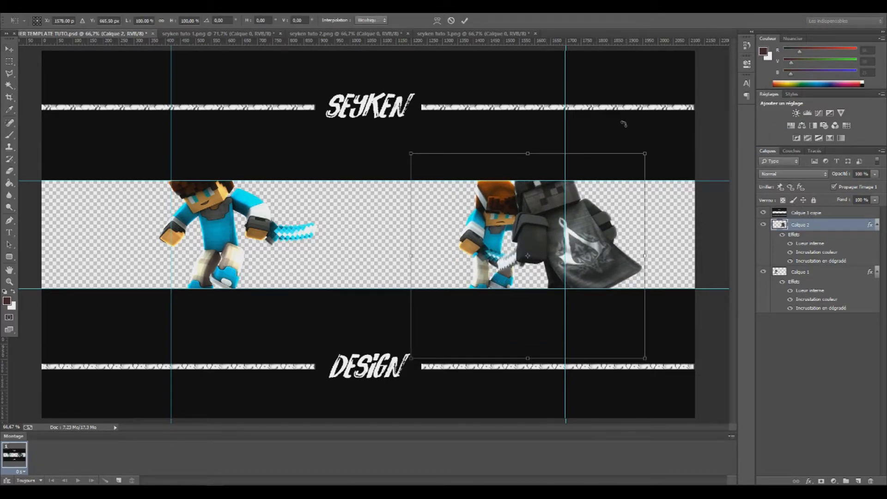
{"action": "left_click_drag", "start_coordinate": [649, 151], "coordinate": [610, 185]}
{"action": "left_click_drag", "start_coordinate": [582, 231], "coordinate": [620, 195]}
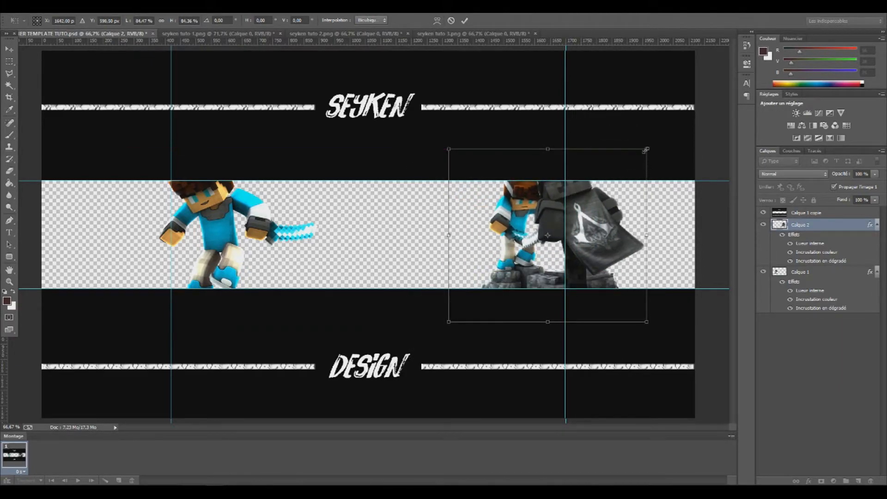
{"action": "left_click_drag", "start_coordinate": [647, 149], "coordinate": [639, 157]}
{"action": "mouse_move", "coordinate": [627, 199]}
{"action": "left_mouse_down"}
{"action": "mouse_move", "coordinate": [647, 196]}
{"action": "mouse_move", "coordinate": [639, 199]}
{"action": "left_mouse_up"}
{"action": "key", "text": "Return"}
{"action": "left_click", "coordinate": [800, 272]}
{"action": "left_click_drag", "start_coordinate": [257, 231], "coordinate": [223, 231]}
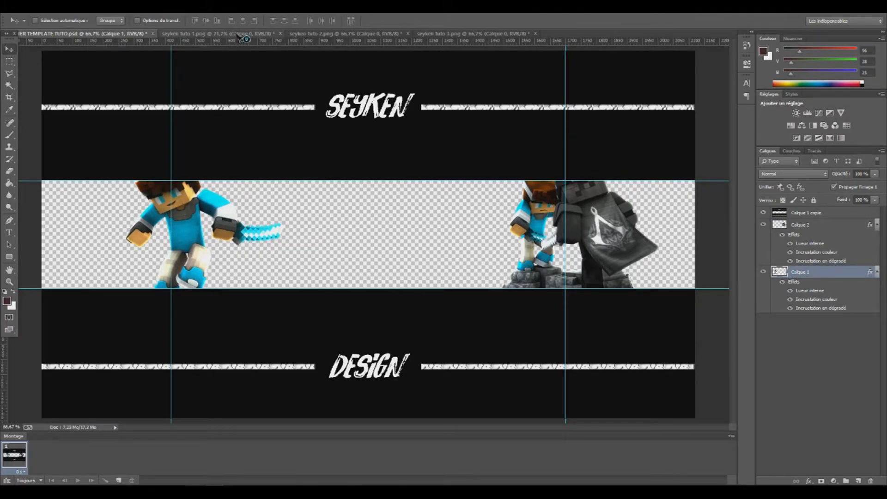
Step: Copy the seyken tuto 3.png render into the banner template at a reduced size, with its layer just below Calque 1 copie
{"action": "left_click", "coordinate": [472, 34]}
{"action": "left_click_drag", "start_coordinate": [481, 118], "coordinate": [380, 227]}
{"action": "key", "text": "ctrl+t"}
{"action": "left_click_drag", "start_coordinate": [558, 64], "coordinate": [470, 139]}
{"action": "key", "text": "Return"}
{"action": "left_click_drag", "start_coordinate": [793, 272], "coordinate": [795, 225]}
Step: Scale the SEYKEN text render down further and center it between the two character renders
{"action": "left_click_drag", "start_coordinate": [357, 226], "coordinate": [435, 211]}
{"action": "key", "text": "ctrl+t"}
{"action": "left_click_drag", "start_coordinate": [540, 112], "coordinate": [441, 176]}
{"action": "left_click_drag", "start_coordinate": [382, 253], "coordinate": [434, 232]}
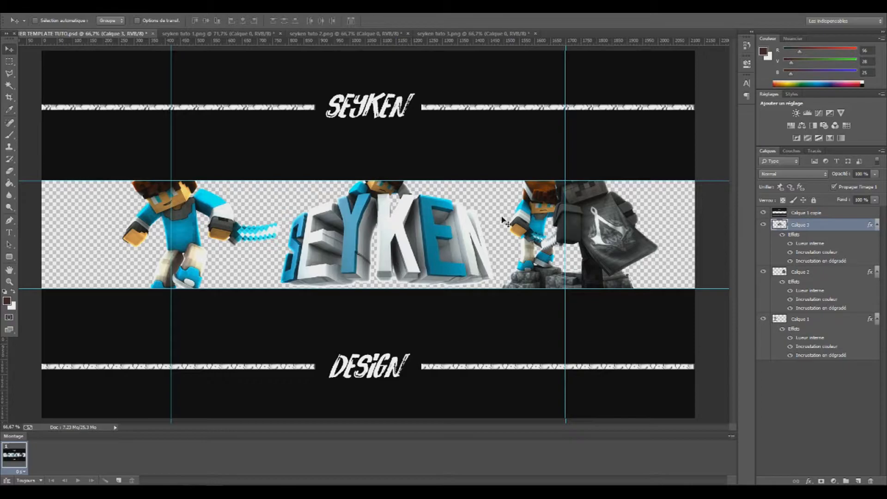
Step: Start importing an image and open the Landscape night folder of Dragiboom's Colorful Screenshot pack V2 inside Photoshop on D:
{"action": "left_click", "coordinate": [27, 8]}
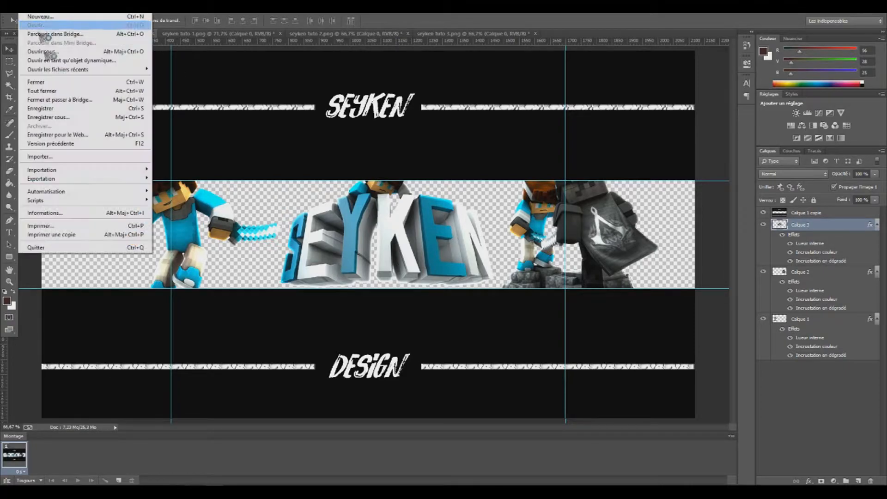
{"action": "left_click", "coordinate": [59, 158]}
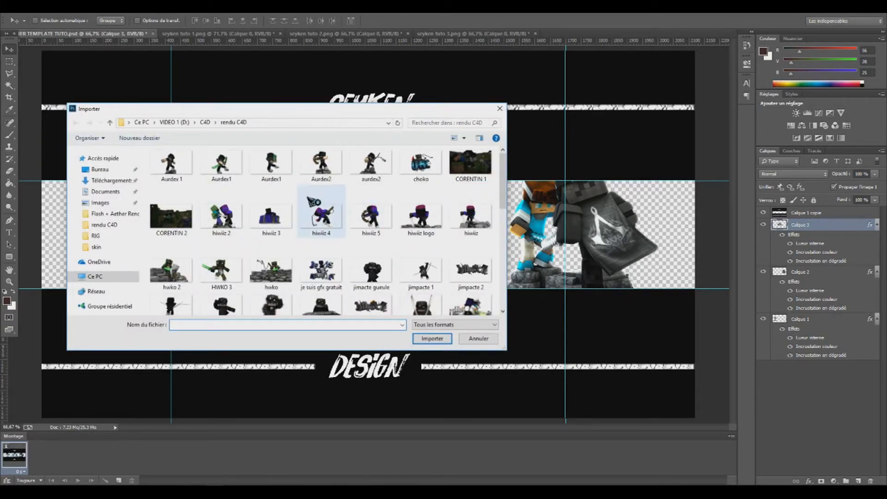
{"action": "left_click", "coordinate": [173, 122]}
{"action": "scroll", "coordinate": [203, 222], "scroll_direction": "down", "scroll_amount": 3}
{"action": "double_click", "coordinate": [204, 224]}
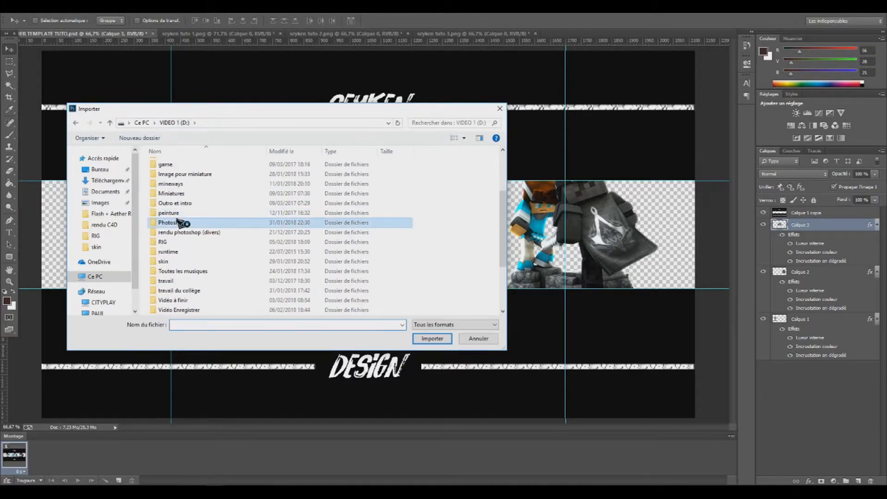
{"action": "double_click", "coordinate": [235, 183]}
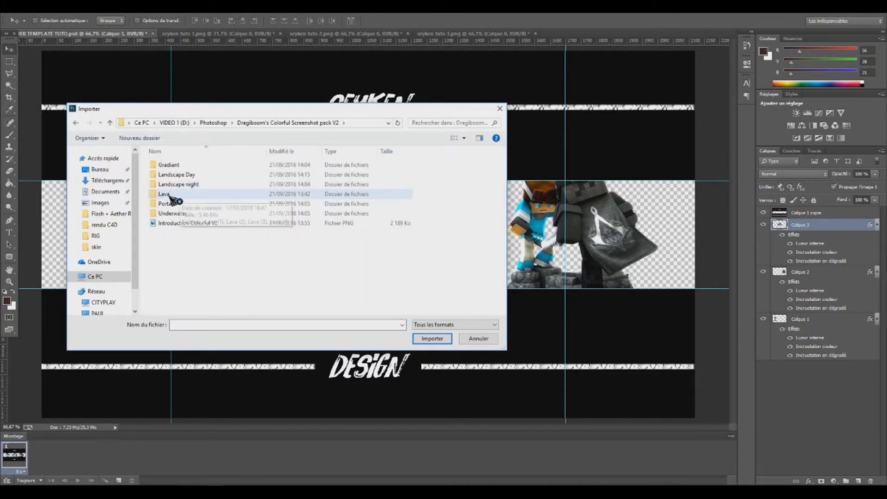
{"action": "double_click", "coordinate": [189, 185]}
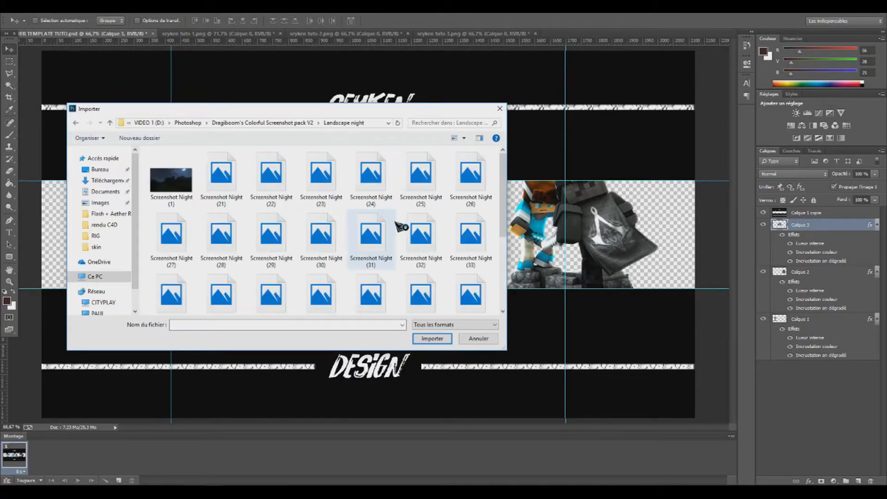
Step: Import Screenshot Night (43) beneath all the render layers and scale it to about 62 % behind the SEYKEN text
{"action": "left_click_drag", "start_coordinate": [345, 112], "coordinate": [457, 198]}
{"action": "scroll", "coordinate": [340, 233], "scroll_direction": "down", "scroll_amount": 3}
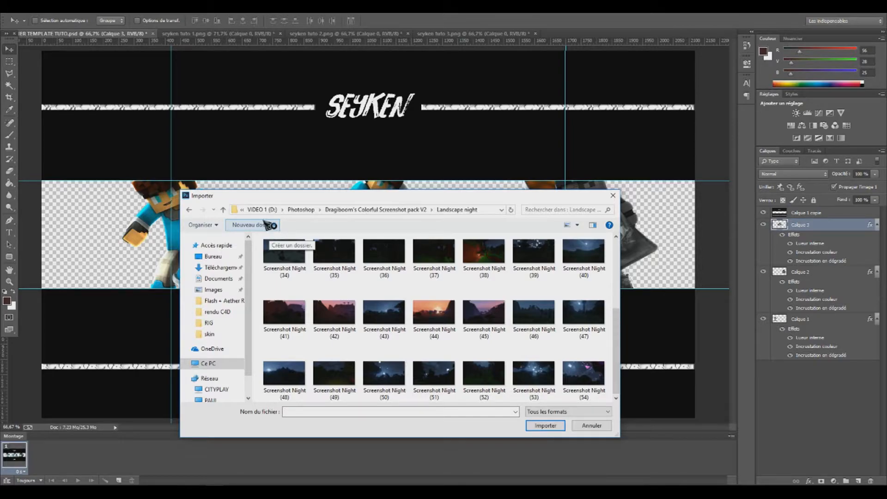
{"action": "double_click", "coordinate": [392, 317]}
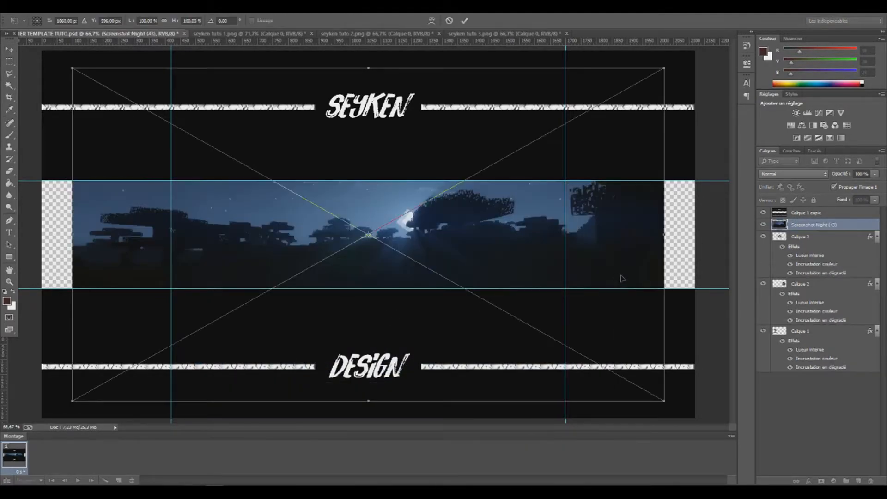
{"action": "key", "text": "Return"}
{"action": "left_click_drag", "start_coordinate": [801, 225], "coordinate": [808, 372]}
{"action": "key", "text": "ctrl+t"}
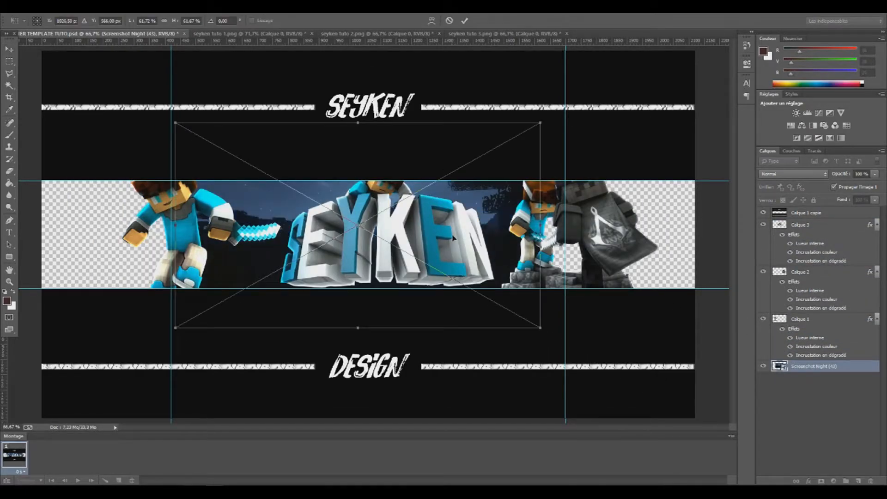
{"action": "key", "text": "Return"}
Step: Import Screenshot Night (47), scale it to about 35 % and place it over the strip's empty left end
{"action": "left_click", "coordinate": [23, 6]}
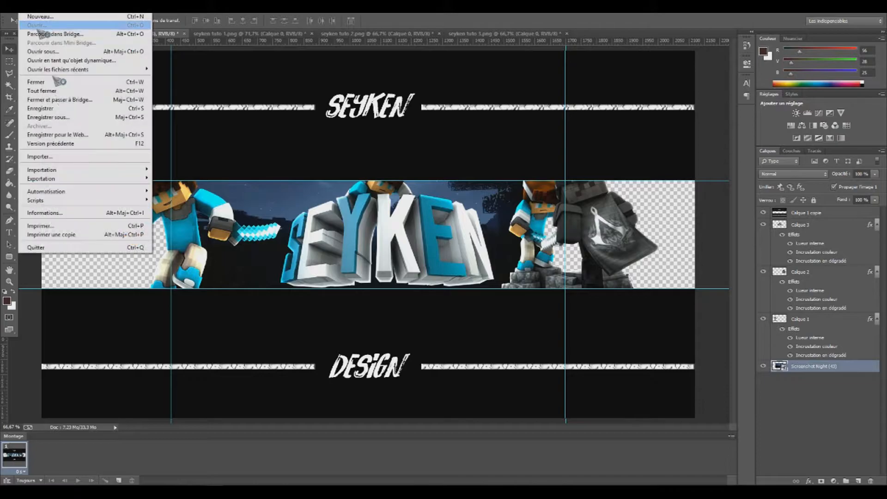
{"action": "left_click", "coordinate": [60, 155]}
{"action": "double_click", "coordinate": [583, 379]}
{"action": "left_click_drag", "start_coordinate": [663, 68], "coordinate": [281, 283]}
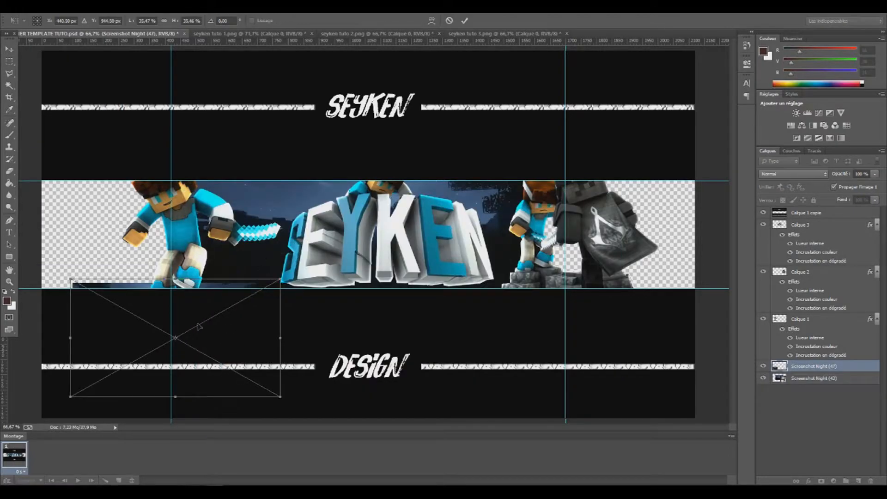
{"action": "left_click_drag", "start_coordinate": [178, 339], "coordinate": [91, 213]}
{"action": "key", "text": "Return"}
Step: Import Screenshot Night (50) behind the SEYKEN text, and refit Screenshot Night (43) to cover the strip's right end
{"action": "left_click", "coordinate": [23, 7]}
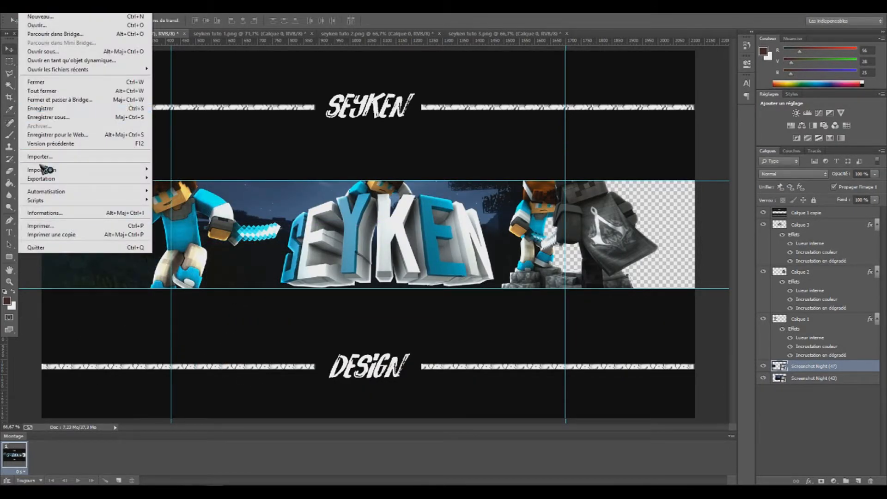
{"action": "left_click", "coordinate": [46, 157]}
{"action": "key", "text": "Return"}
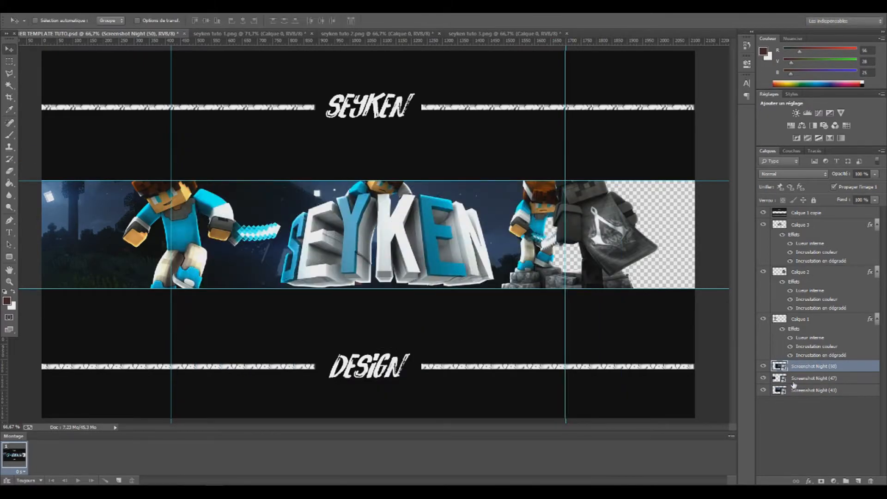
{"action": "left_click", "coordinate": [793, 390]}
{"action": "key", "text": "ctrl+t"}
{"action": "left_click_drag", "start_coordinate": [543, 124], "coordinate": [532, 128]}
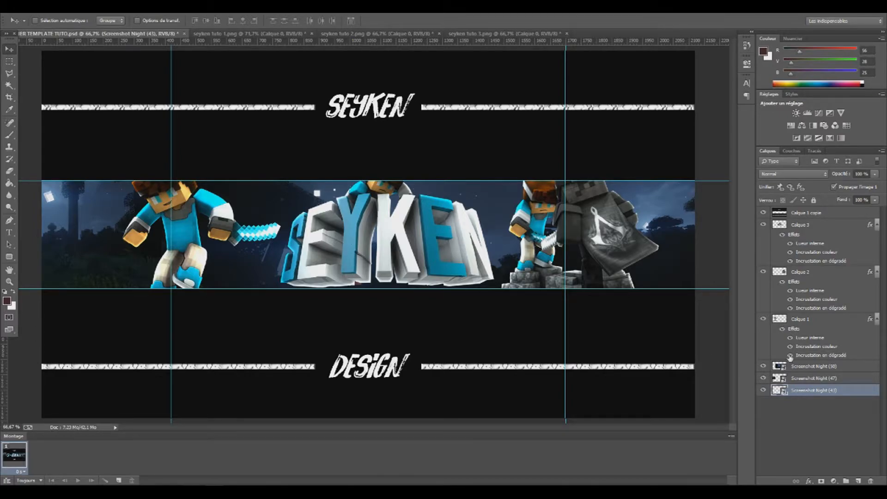
Step: Nudge the SEYKEN text render slightly to the left and add a new empty layer above it
{"action": "left_click", "coordinate": [801, 225]}
{"action": "left_click_drag", "start_coordinate": [461, 266], "coordinate": [457, 265]}
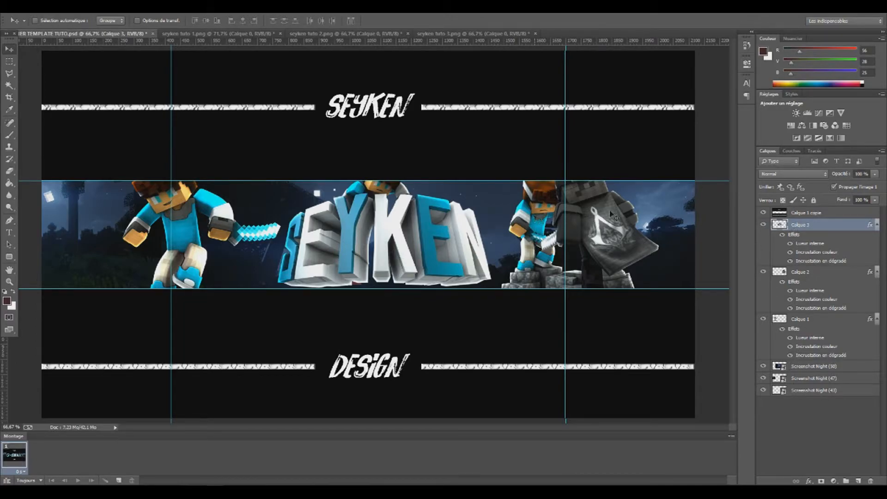
{"action": "left_click", "coordinate": [857, 482]}
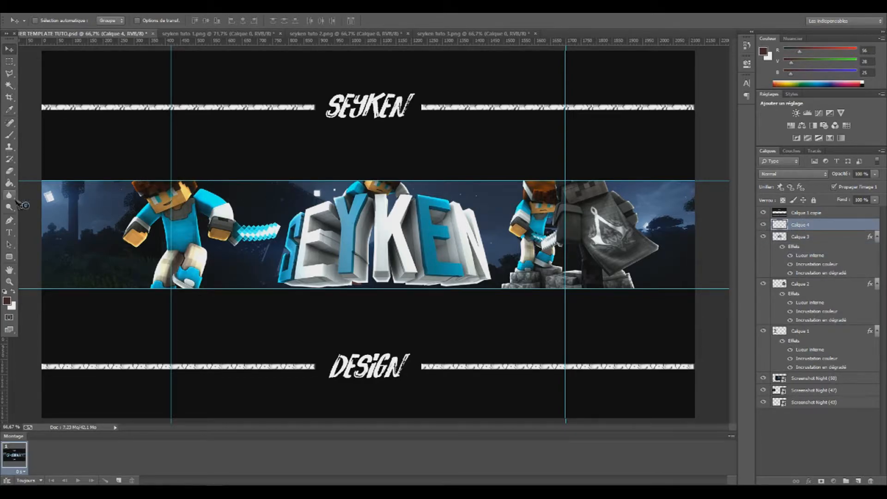
Step: Select the Brush tool with a very dark teal foreground colour, #001c22, sampled from the blue lettering and darkened
{"action": "left_click", "coordinate": [10, 135]}
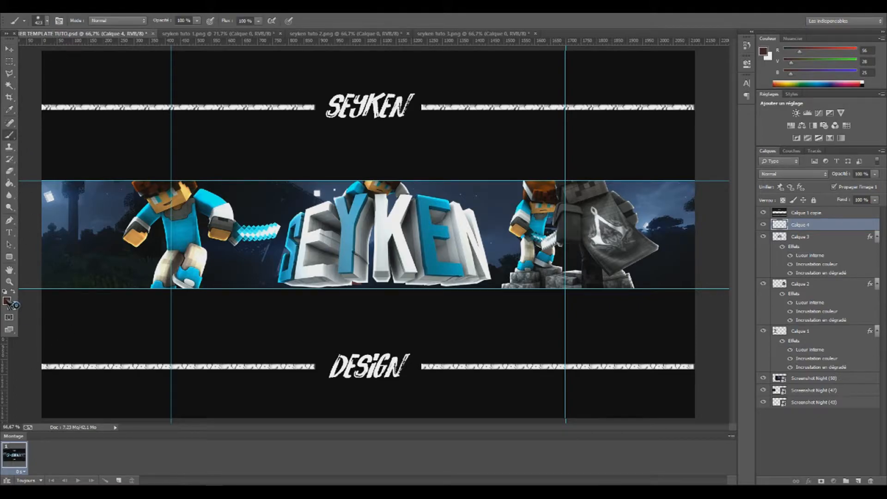
{"action": "left_click", "coordinate": [7, 301]}
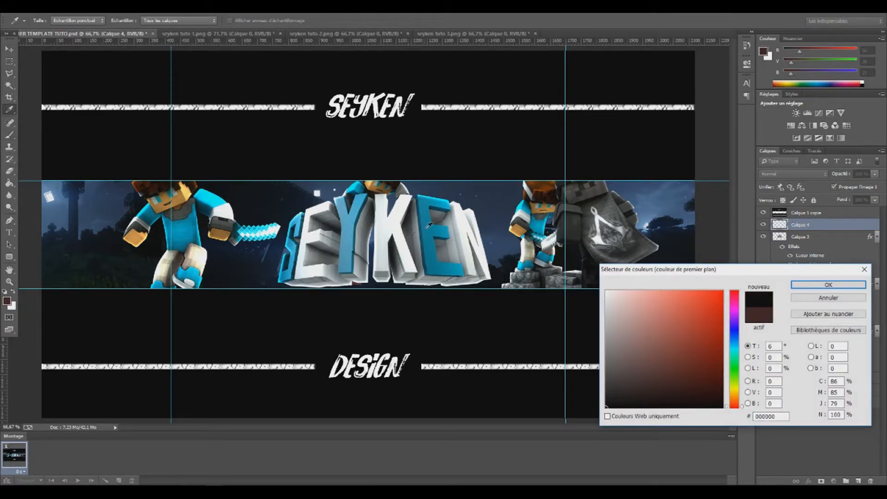
{"action": "left_click", "coordinate": [434, 254]}
{"action": "left_click_drag", "start_coordinate": [721, 344], "coordinate": [723, 381]}
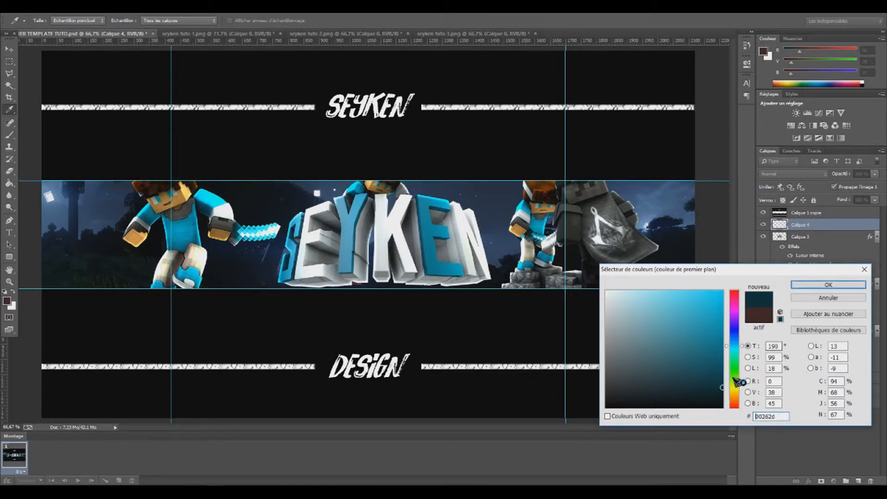
{"action": "left_click_drag", "start_coordinate": [724, 390], "coordinate": [724, 392]}
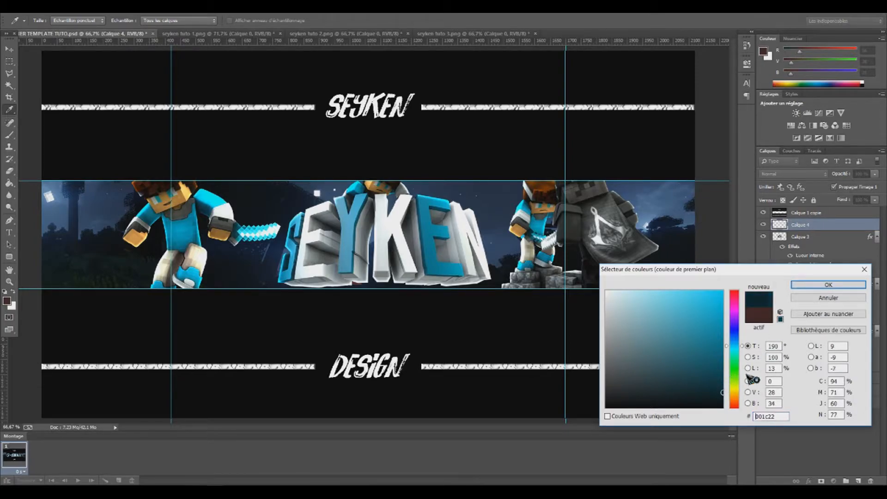
{"action": "left_click", "coordinate": [828, 285]}
{"action": "key", "text": "b"}
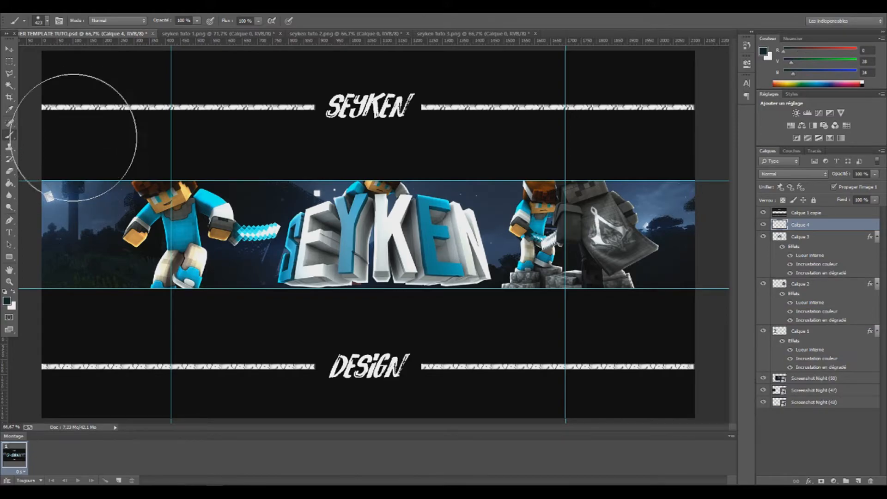
Step: Try shading the image strip's upper and lower edges with broad dark teal brush strokes, and undo them
{"action": "left_click_drag", "start_coordinate": [89, 129], "coordinate": [746, 193]}
{"action": "mouse_move", "coordinate": [79, 306]}
{"action": "left_mouse_down"}
{"action": "mouse_move", "coordinate": [238, 327]}
{"action": "mouse_move", "coordinate": [781, 317]}
{"action": "left_mouse_up"}
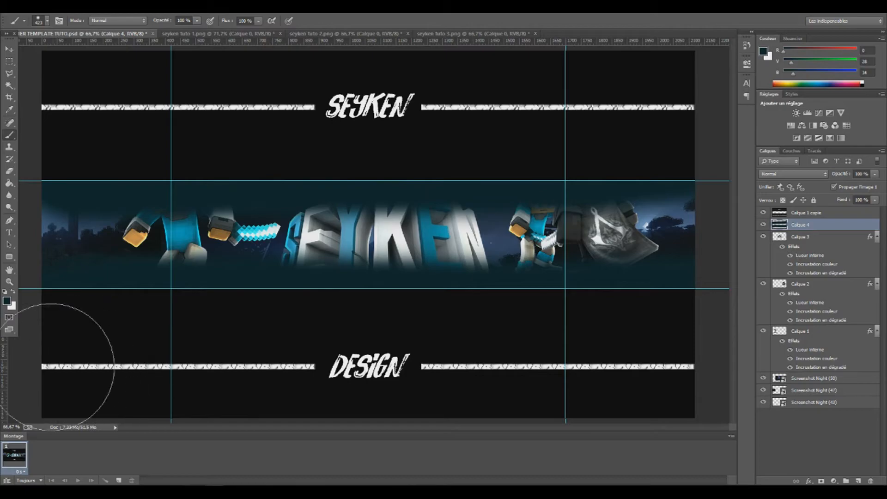
{"action": "key", "text": "ctrl+z"}
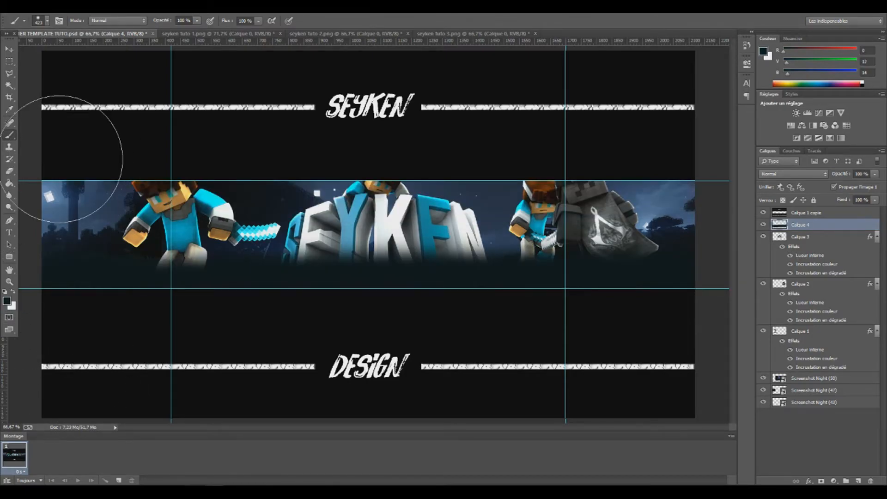
Step: Shade the strip's upper edge with a darker teal, RGB 0, 12, 14, and lower the shading layer's opacity to about 58 %
{"action": "left_click_drag", "start_coordinate": [56, 151], "coordinate": [54, 152]}
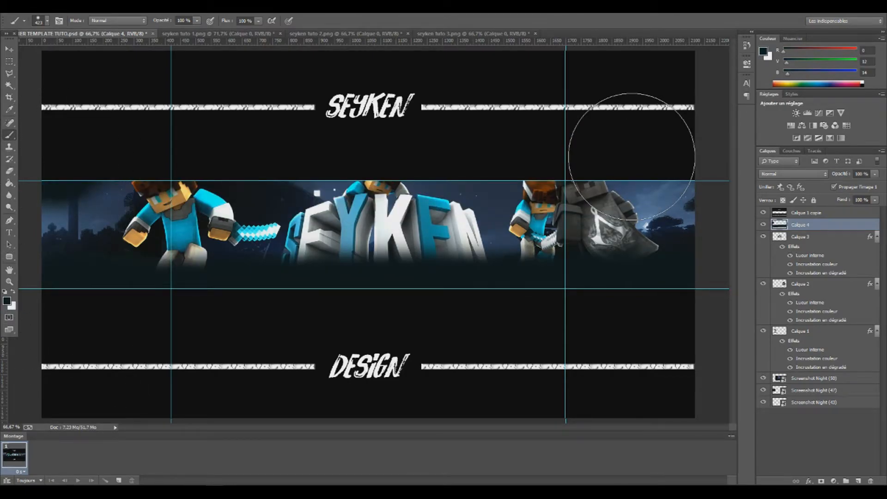
{"action": "left_click", "coordinate": [684, 153], "text": "shift"}
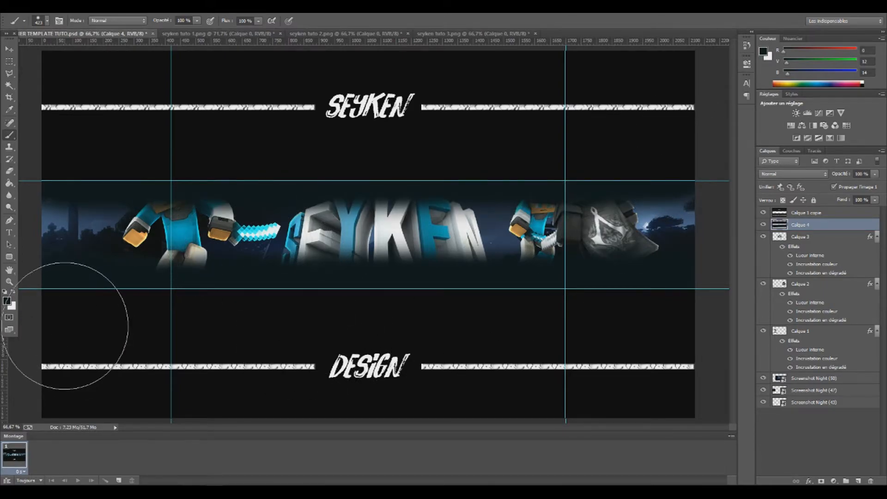
{"action": "key", "text": "v"}
{"action": "left_click", "coordinate": [875, 174]}
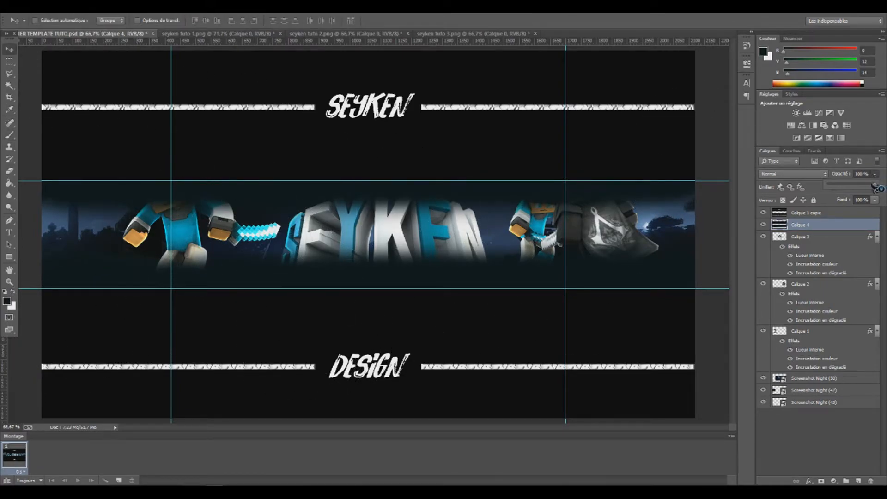
{"action": "left_click_drag", "start_coordinate": [862, 187], "coordinate": [857, 186]}
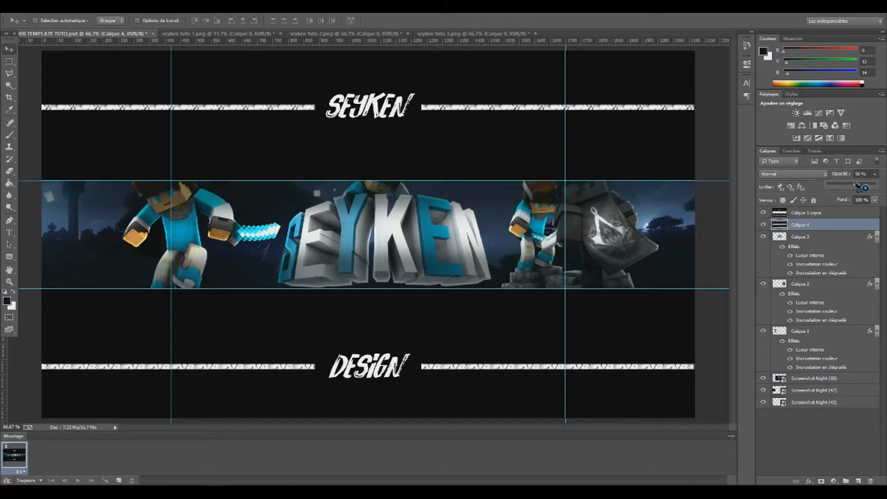
Step: Open ShaDowZz_25K_Pack.psd from the Photoshop folder on drive D, keeping its layers and accepting the missing fonts
{"action": "left_click", "coordinate": [27, 9]}
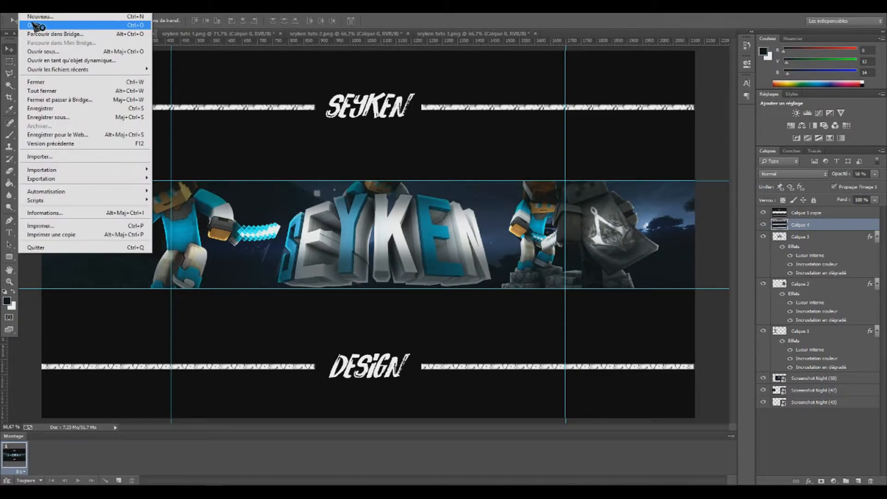
{"action": "left_click", "coordinate": [37, 25]}
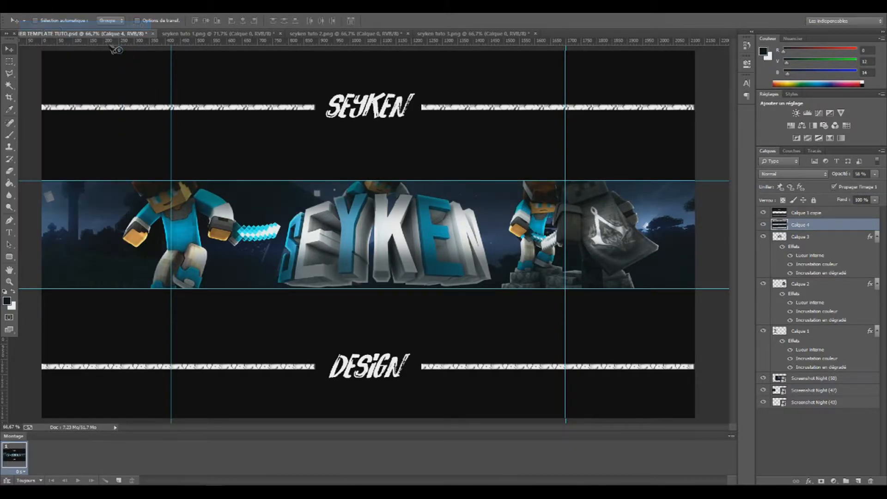
{"action": "left_click", "coordinate": [263, 209]}
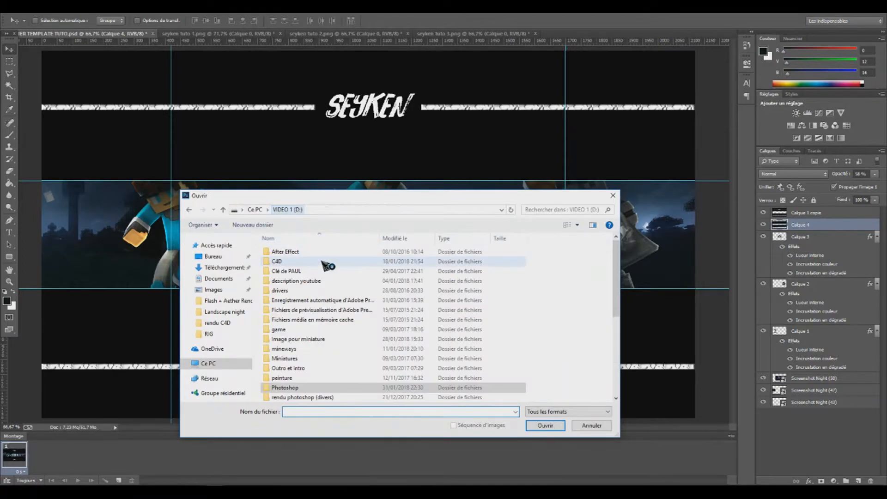
{"action": "scroll", "coordinate": [327, 261], "scroll_direction": "down", "scroll_amount": 5}
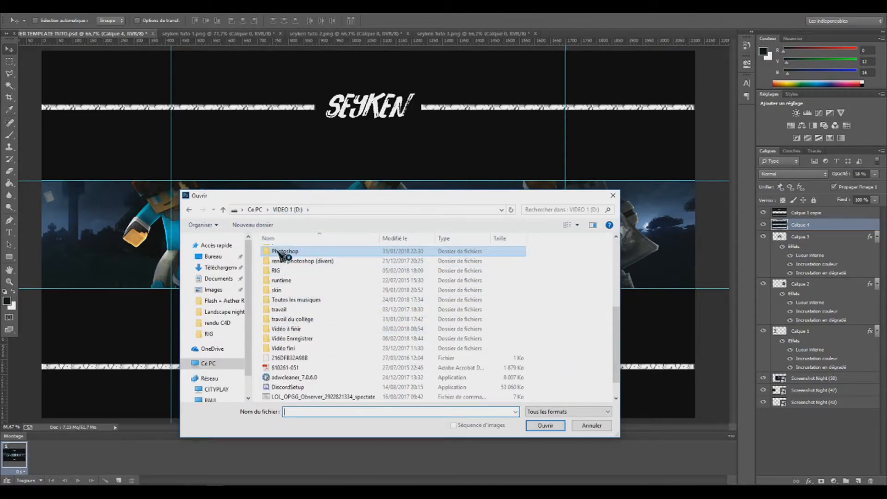
{"action": "double_click", "coordinate": [283, 252]}
{"action": "double_click", "coordinate": [536, 370]}
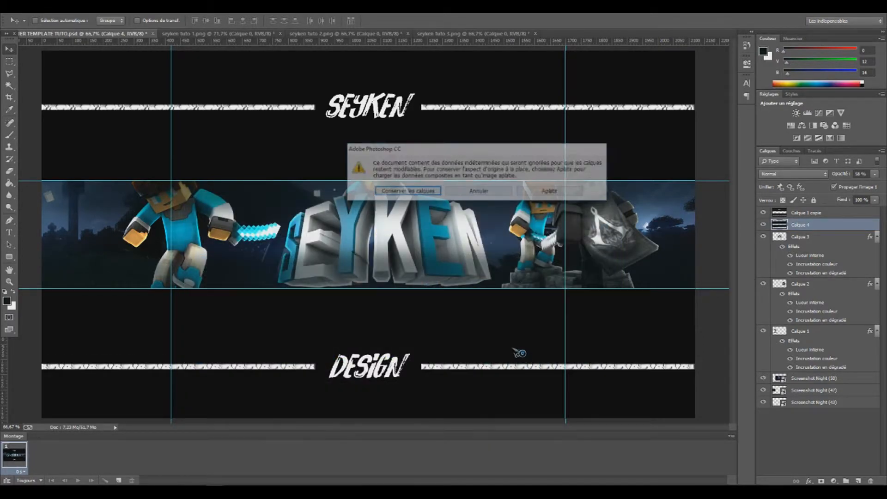
{"action": "left_click", "coordinate": [405, 192]}
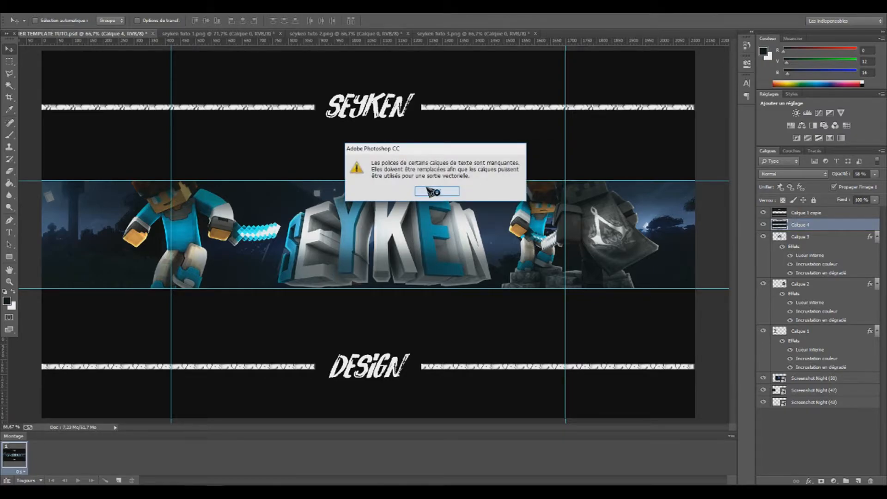
{"action": "left_click", "coordinate": [436, 191]}
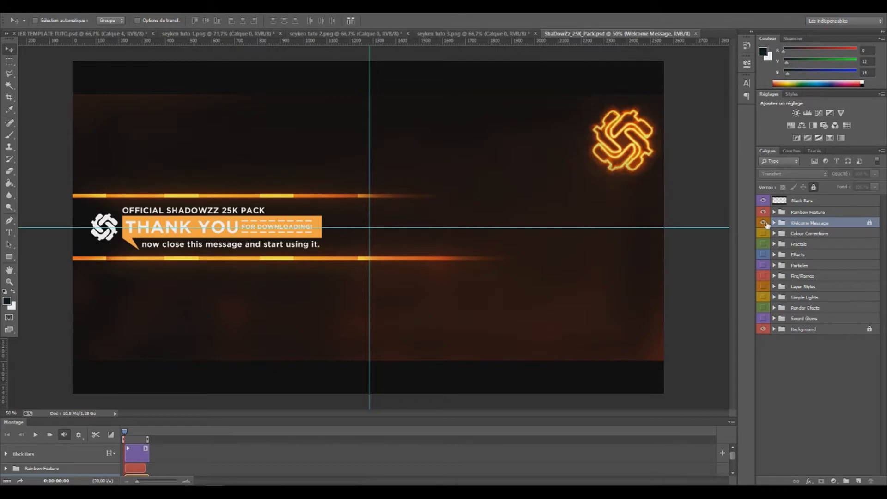
Step: Hide the pack's Welcome Message group and briefly preview the Sword Glows group
{"action": "left_click", "coordinate": [763, 223]}
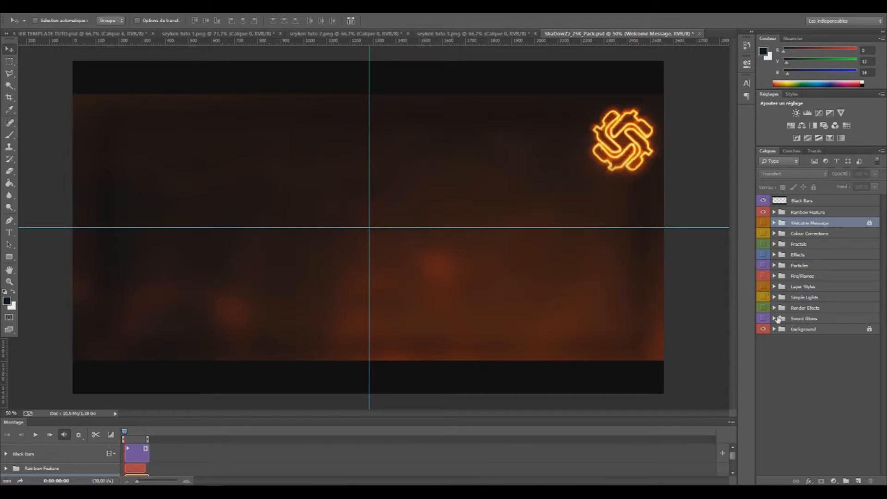
{"action": "left_click", "coordinate": [763, 318]}
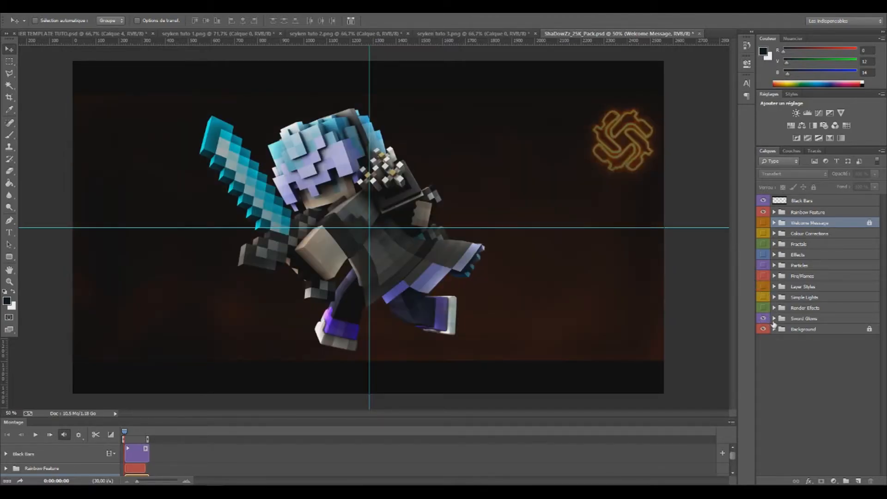
{"action": "left_click", "coordinate": [763, 319]}
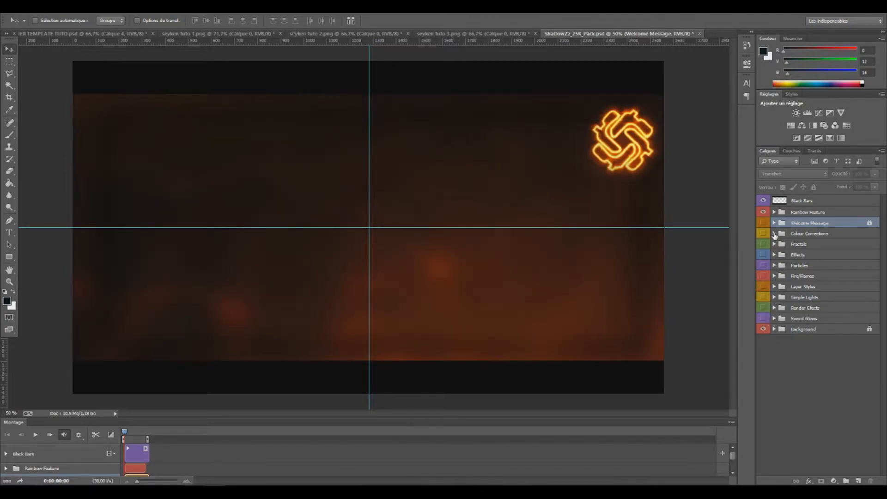
Step: Show and expand the Colour Corrections group, and duplicate Colour Correction 4 into BANNER TEMPLATE TUTO.psd
{"action": "left_click", "coordinate": [763, 234]}
{"action": "left_click", "coordinate": [783, 235]}
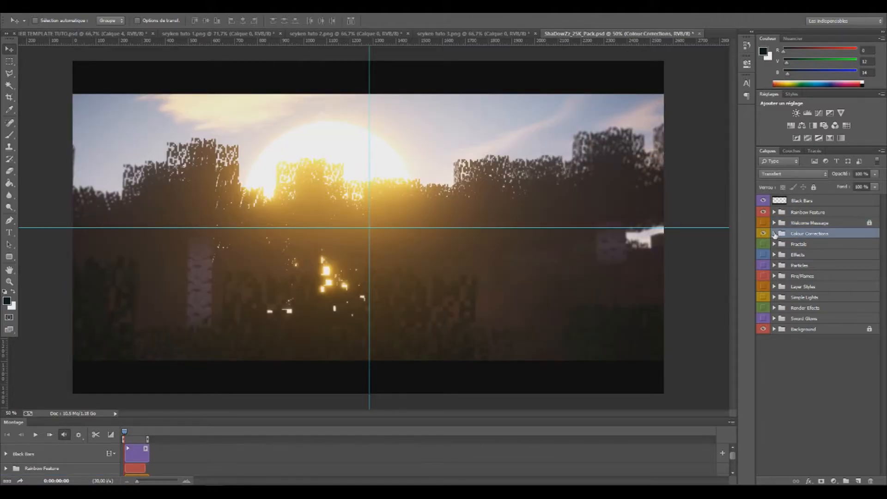
{"action": "left_click", "coordinate": [774, 233]}
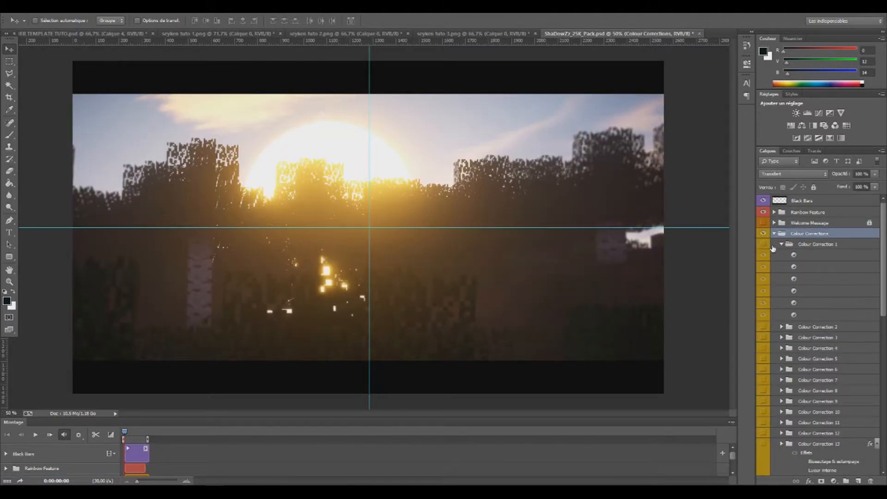
{"action": "left_click", "coordinate": [781, 244]}
{"action": "right_click", "coordinate": [815, 275]}
{"action": "left_click", "coordinate": [813, 42]}
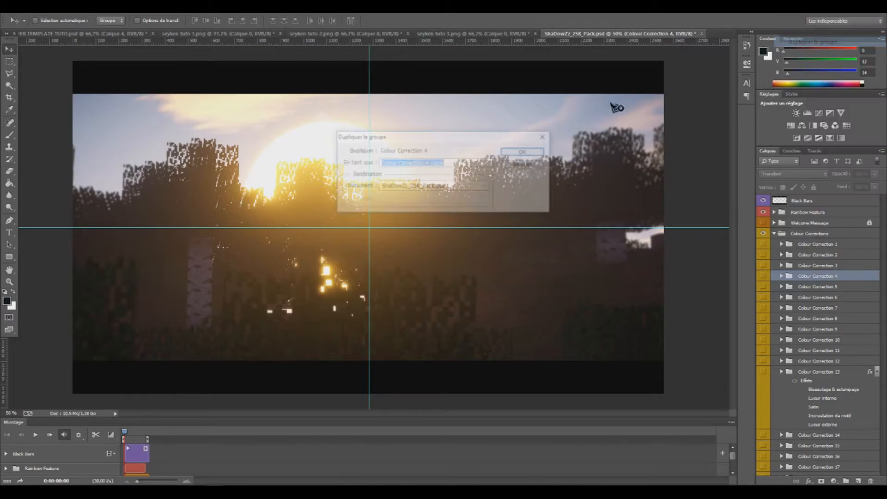
{"action": "left_click", "coordinate": [423, 185]}
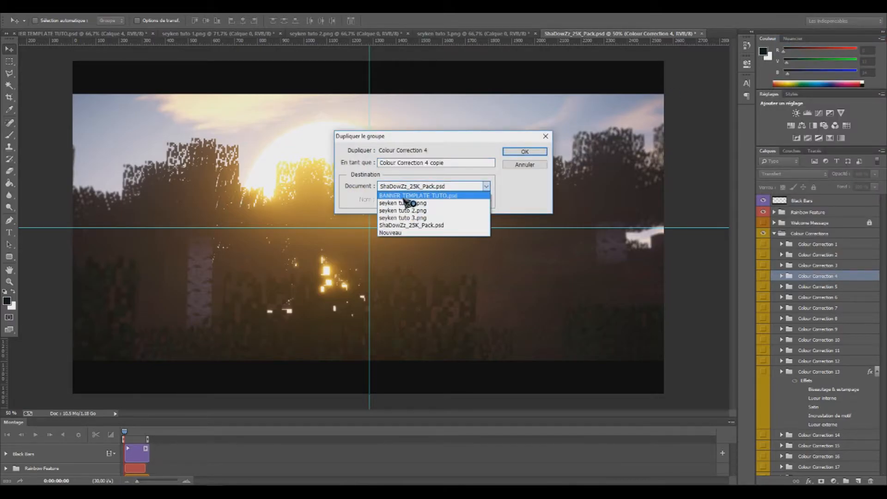
{"action": "left_click", "coordinate": [404, 195]}
{"action": "left_click", "coordinate": [521, 152]}
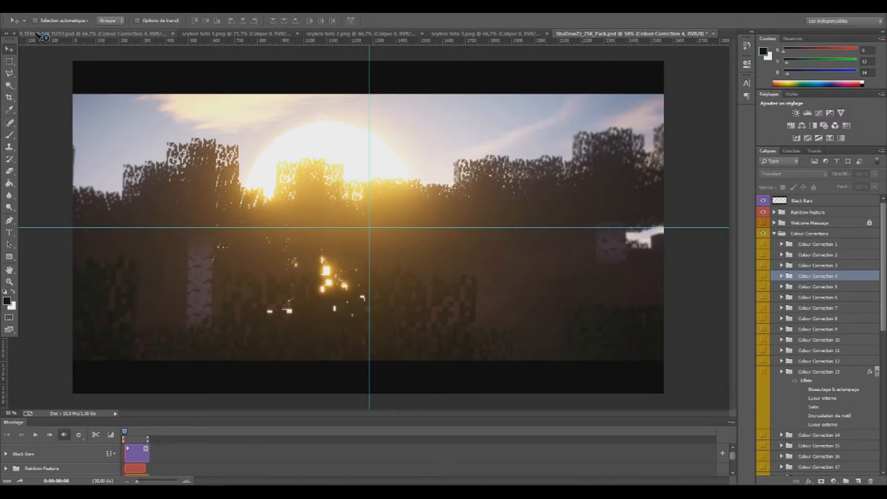
Step: In the banner document, make the Colour Correction 4 group visible and move it beneath the edge-shading layer Calque 4
{"action": "left_click", "coordinate": [43, 36]}
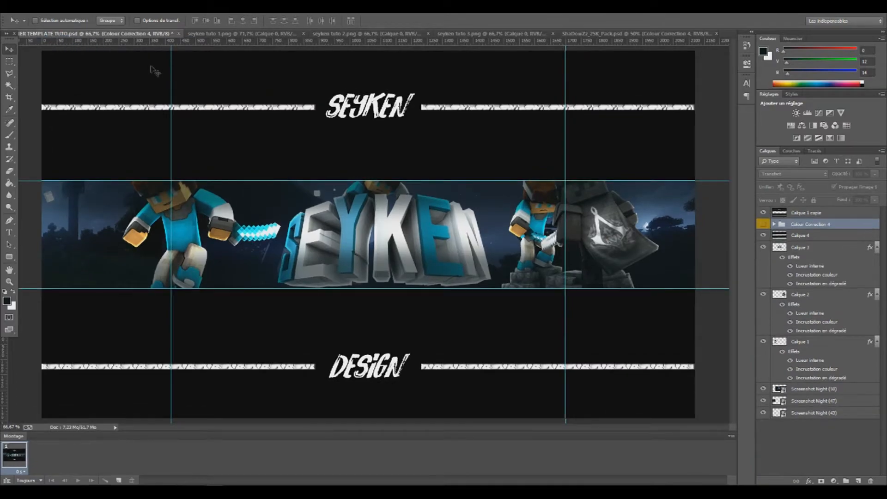
{"action": "left_click", "coordinate": [763, 224]}
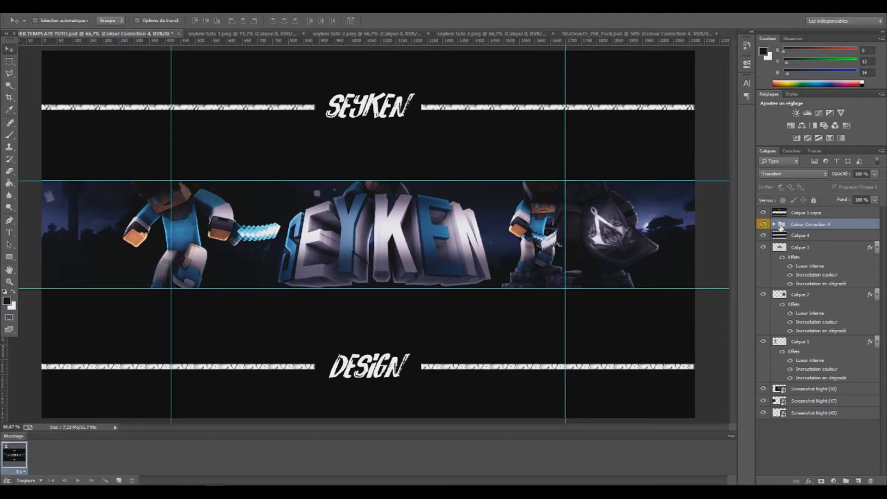
{"action": "left_click_drag", "start_coordinate": [788, 236], "coordinate": [770, 251]}
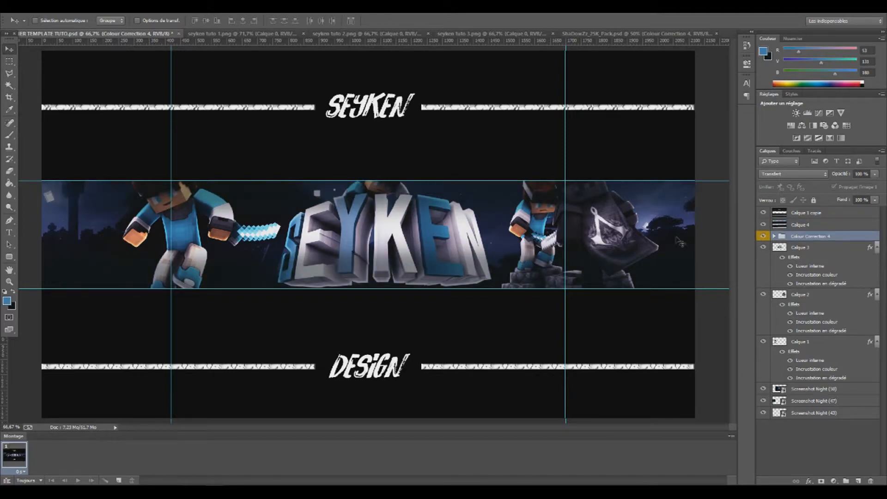
Step: Open Liquify on the running character render, Calque 1, and warp the hair and the diamond sword into slight curves
{"action": "left_click", "coordinate": [801, 342]}
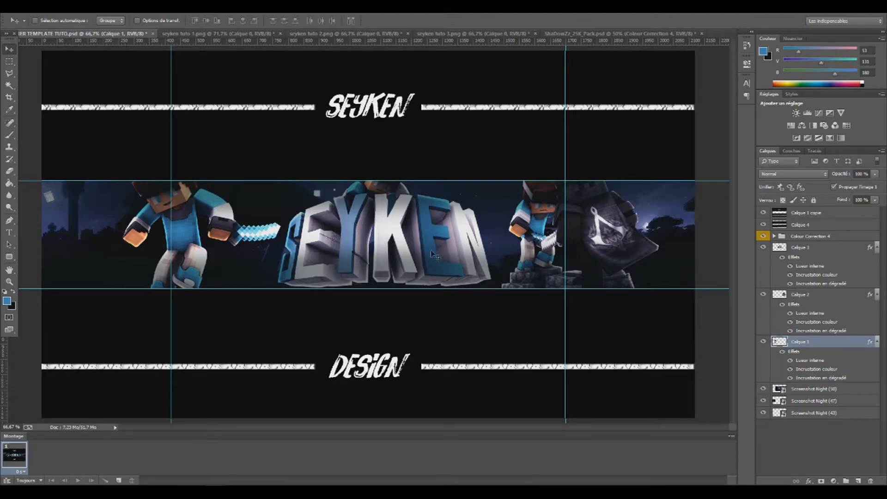
{"action": "right_click", "coordinate": [804, 347]}
{"action": "left_click", "coordinate": [808, 343]}
{"action": "left_click", "coordinate": [175, 6]}
{"action": "left_click", "coordinate": [196, 78]}
{"action": "left_click", "coordinate": [491, 195]}
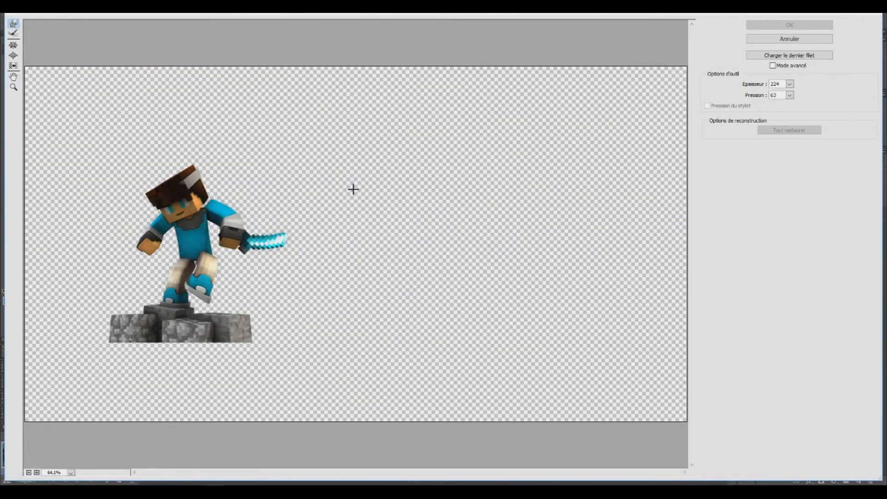
{"action": "mouse_move", "coordinate": [170, 184]}
{"action": "left_mouse_down"}
{"action": "mouse_move", "coordinate": [151, 197]}
{"action": "mouse_move", "coordinate": [181, 186]}
{"action": "left_mouse_up"}
{"action": "mouse_move", "coordinate": [292, 246]}
{"action": "left_mouse_down"}
{"action": "mouse_move", "coordinate": [283, 230]}
{"action": "mouse_move", "coordinate": [290, 238]}
{"action": "left_mouse_up"}
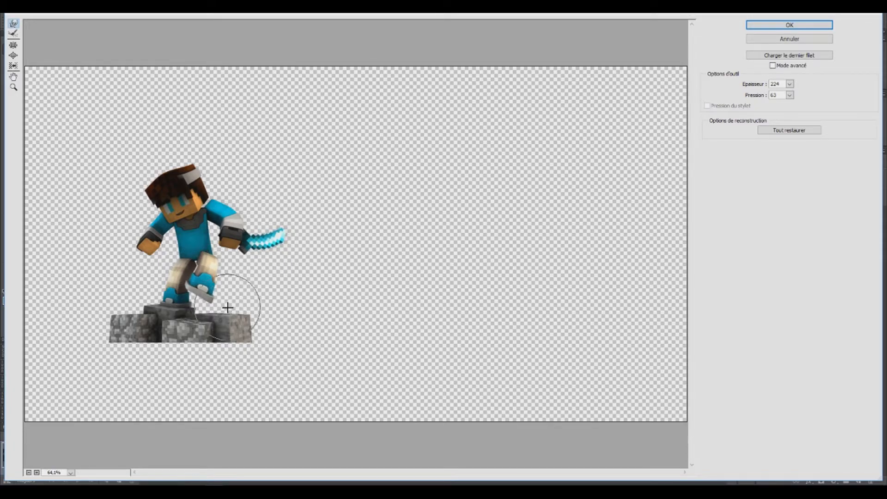
Step: Warp the edges of the character's stone blocks, apply the Liquify filter, and confirm the layer's inner glow style
{"action": "left_click_drag", "start_coordinate": [248, 330], "coordinate": [241, 342]}
{"action": "mouse_move", "coordinate": [118, 339]}
{"action": "left_mouse_down"}
{"action": "mouse_move", "coordinate": [125, 329]}
{"action": "mouse_move", "coordinate": [162, 348]}
{"action": "left_mouse_up"}
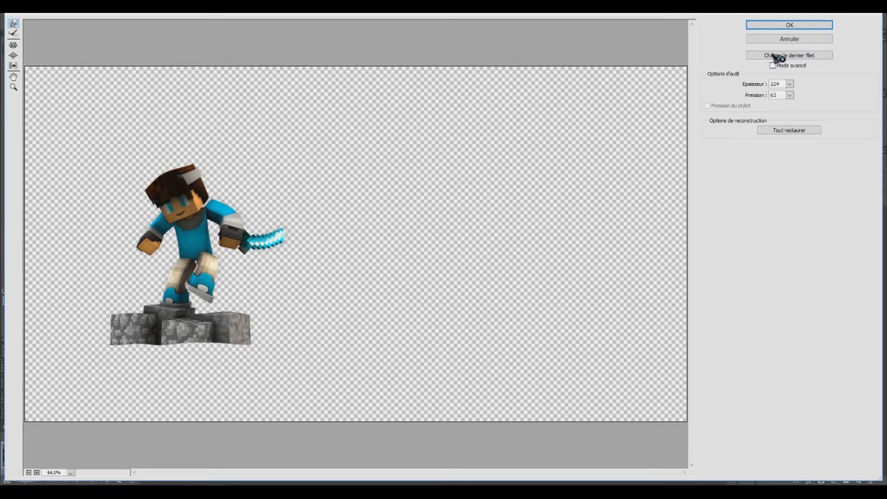
{"action": "left_click", "coordinate": [789, 26]}
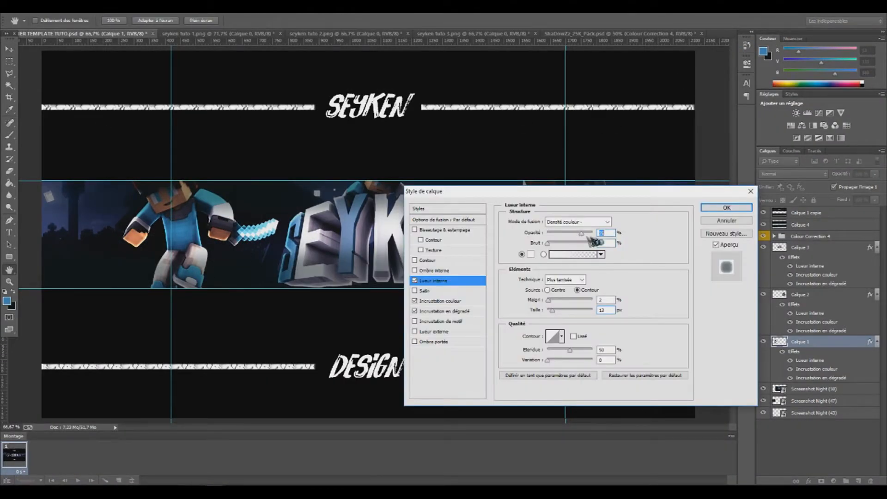
{"action": "left_click", "coordinate": [727, 208]}
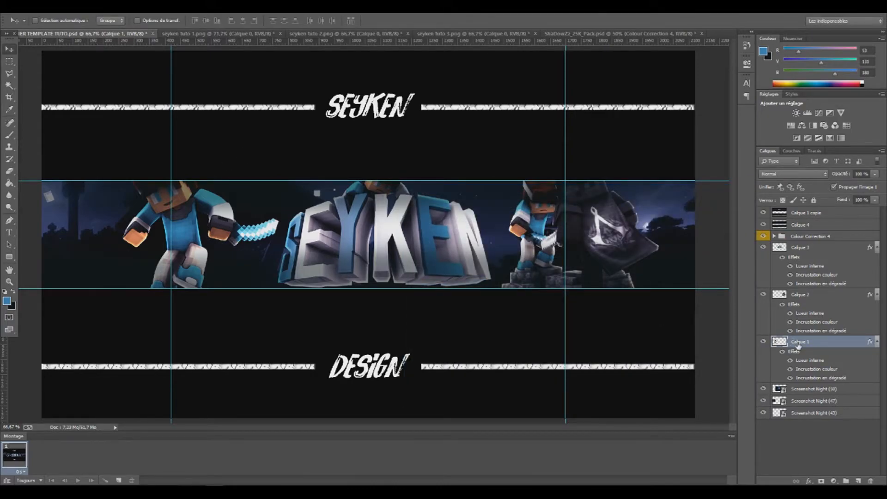
Step: Duplicate the running character layer Calque 1 and apply the Contour lumineux filter with thickness 2, brightness 20 and smoothing 2
{"action": "key", "text": "ctrl+j"}
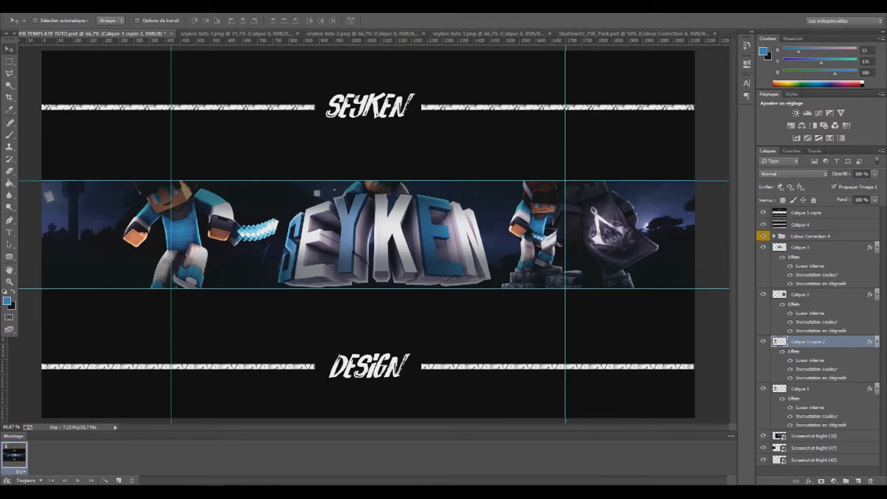
{"action": "left_click", "coordinate": [174, 7]}
{"action": "left_click", "coordinate": [203, 42]}
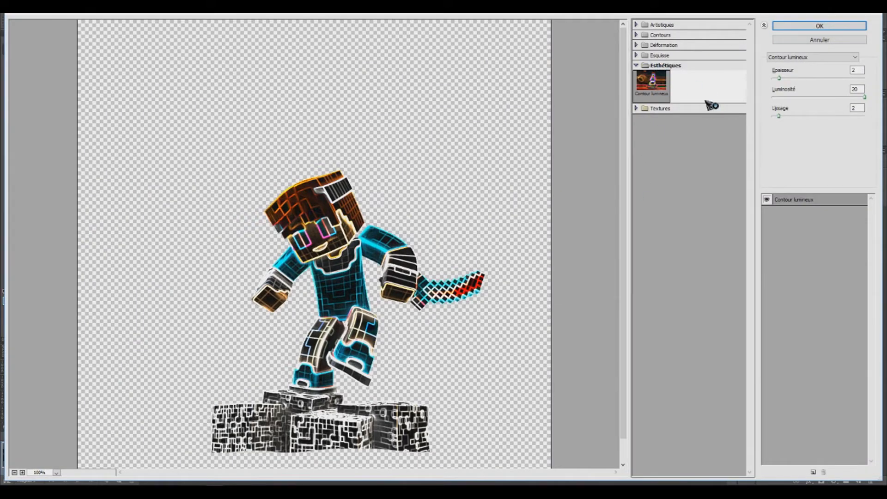
{"action": "left_click", "coordinate": [819, 28]}
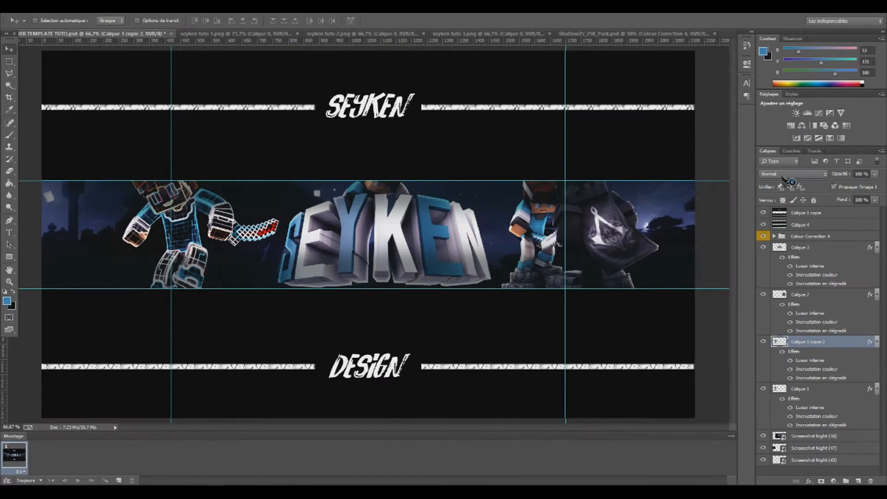
Step: Set the glowing-edges copy to Densité couleur - blending at 43% opacity and hide its layer effects
{"action": "left_click", "coordinate": [786, 175]}
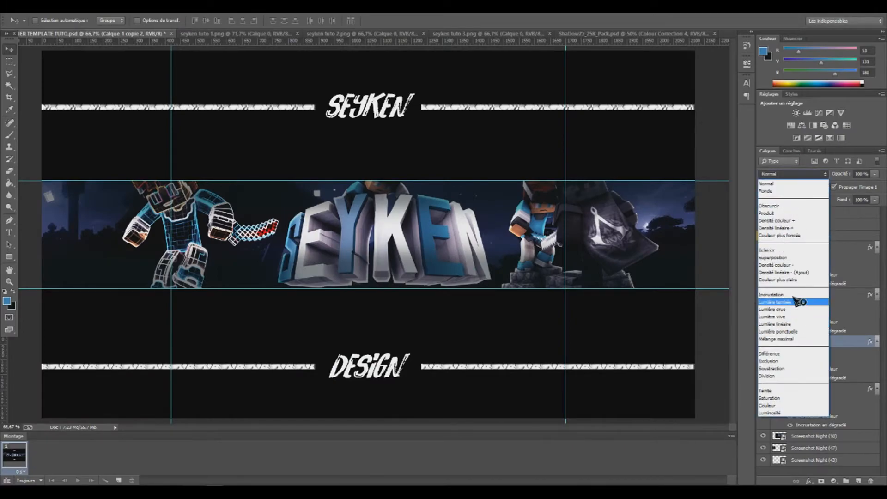
{"action": "left_click", "coordinate": [799, 272]}
{"action": "left_click", "coordinate": [875, 174]}
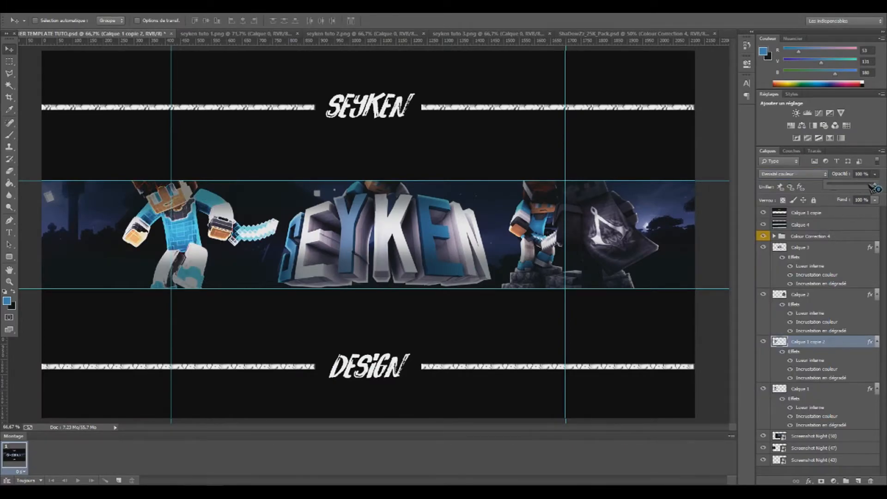
{"action": "left_click_drag", "start_coordinate": [850, 186], "coordinate": [846, 186]}
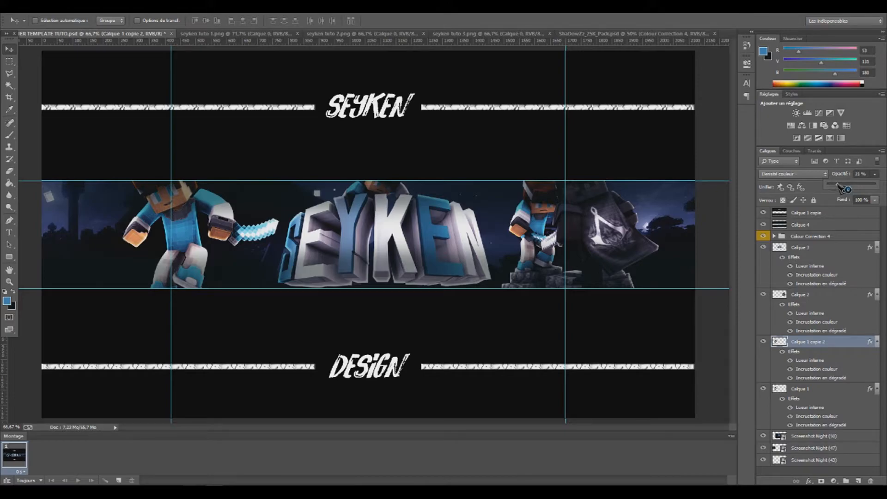
{"action": "left_click_drag", "start_coordinate": [839, 188], "coordinate": [856, 188]}
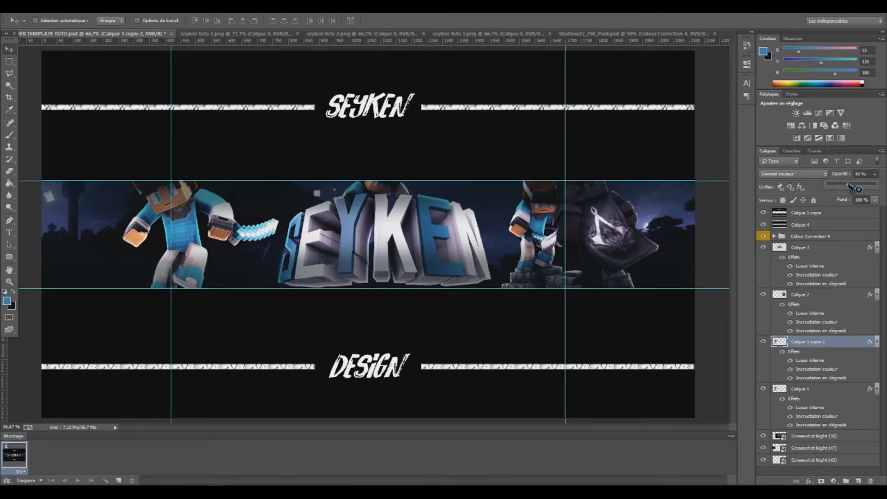
{"action": "left_click", "coordinate": [782, 352]}
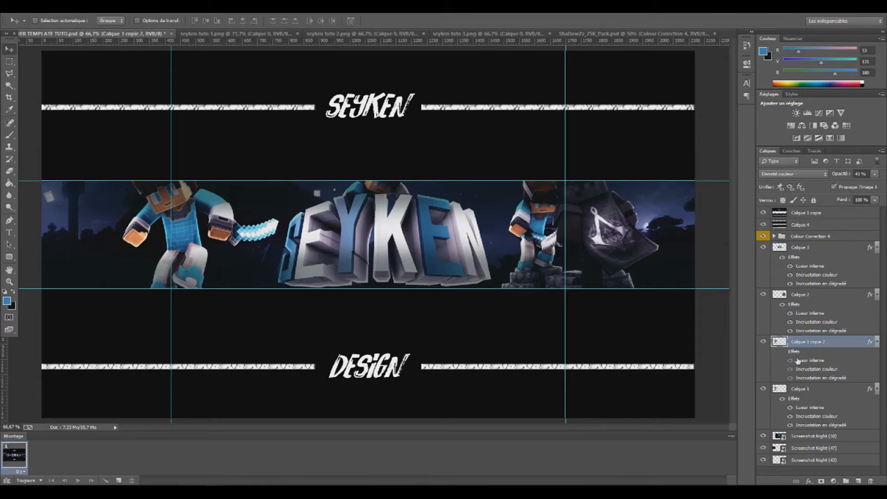
{"action": "left_click", "coordinate": [876, 174]}
{"action": "left_click_drag", "start_coordinate": [858, 188], "coordinate": [850, 188]}
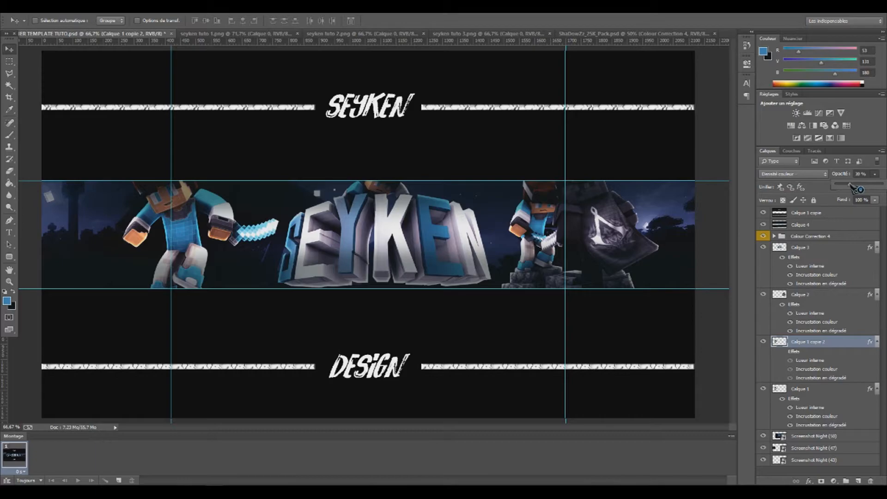
{"action": "left_click_drag", "start_coordinate": [861, 188], "coordinate": [863, 188]}
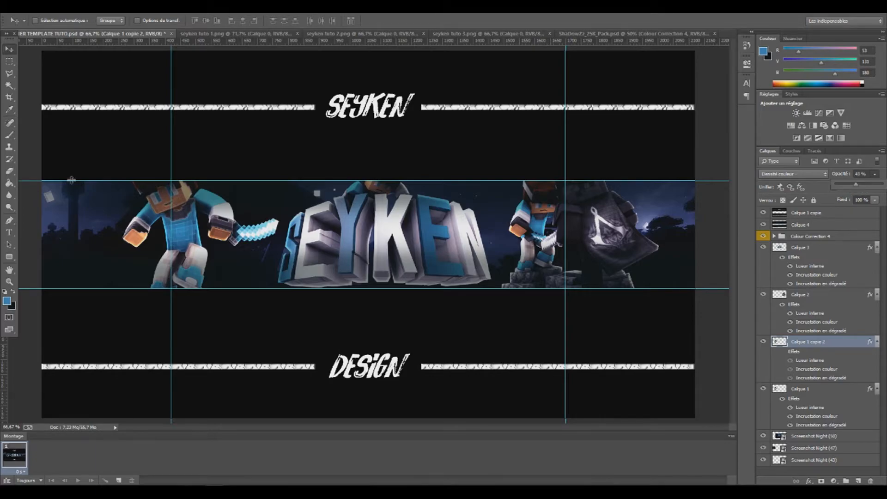
Step: Erase the glowing copy over the running character's face, torso, legs and sword, and merge it with Calque 1
{"action": "left_click", "coordinate": [10, 171]}
{"action": "mouse_move", "coordinate": [183, 216]}
{"action": "left_mouse_down"}
{"action": "mouse_move", "coordinate": [179, 237]}
{"action": "mouse_move", "coordinate": [184, 214]}
{"action": "left_mouse_up"}
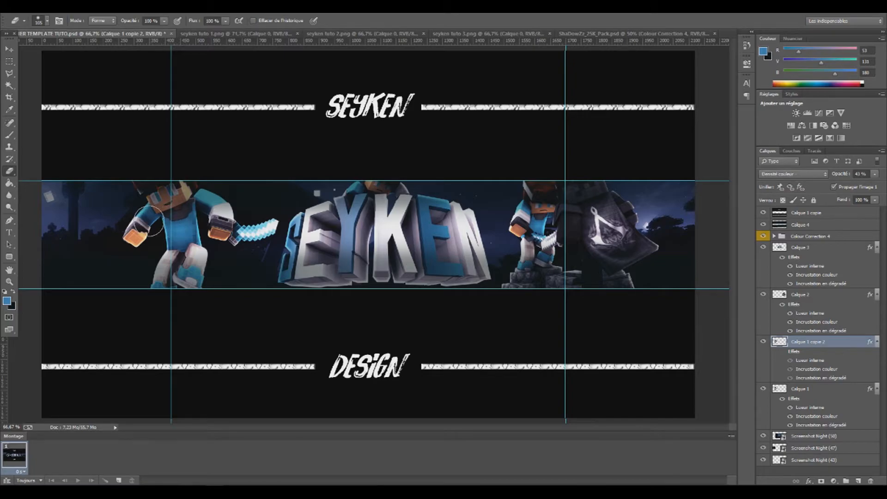
{"action": "mouse_move", "coordinate": [201, 270]}
{"action": "left_mouse_down"}
{"action": "mouse_move", "coordinate": [170, 282]}
{"action": "mouse_move", "coordinate": [166, 266]}
{"action": "left_mouse_up"}
{"action": "left_click_drag", "start_coordinate": [225, 234], "coordinate": [268, 235]}
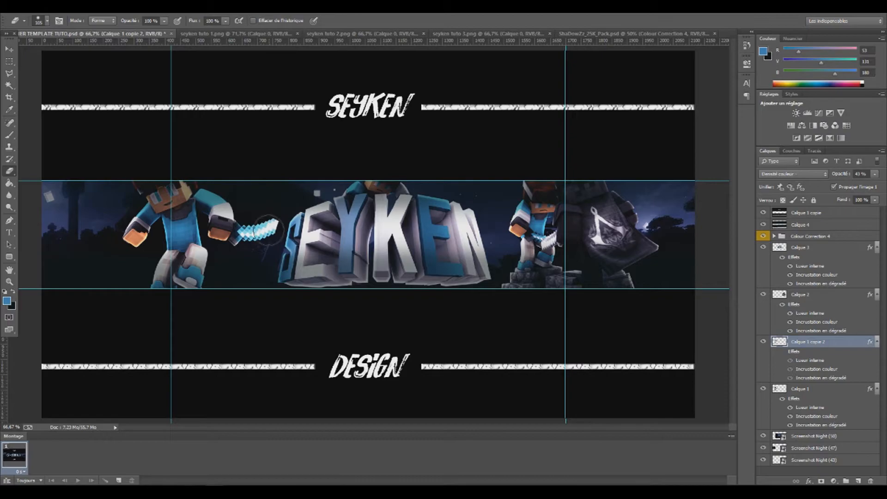
{"action": "mouse_move", "coordinate": [179, 211]}
{"action": "left_mouse_down"}
{"action": "mouse_move", "coordinate": [167, 206]}
{"action": "mouse_move", "coordinate": [182, 208]}
{"action": "mouse_move", "coordinate": [172, 200]}
{"action": "left_mouse_up"}
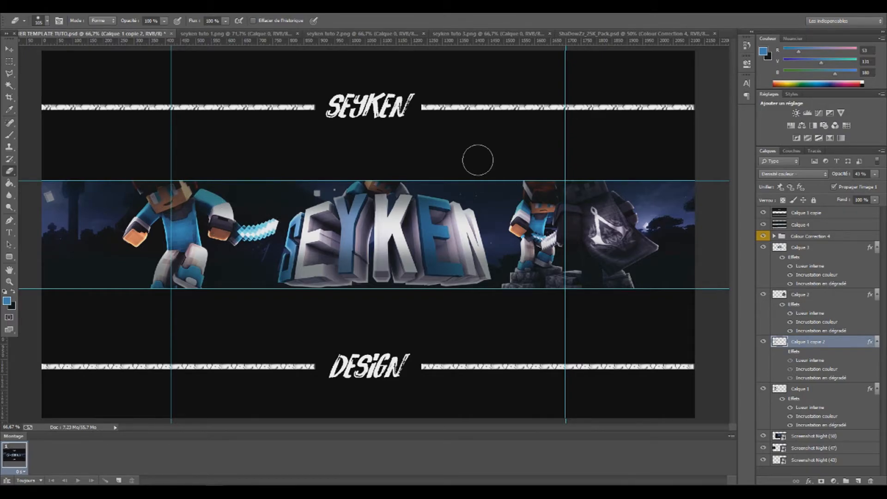
{"action": "left_click", "coordinate": [800, 392], "text": "ctrl"}
{"action": "key", "text": "ctrl+e"}
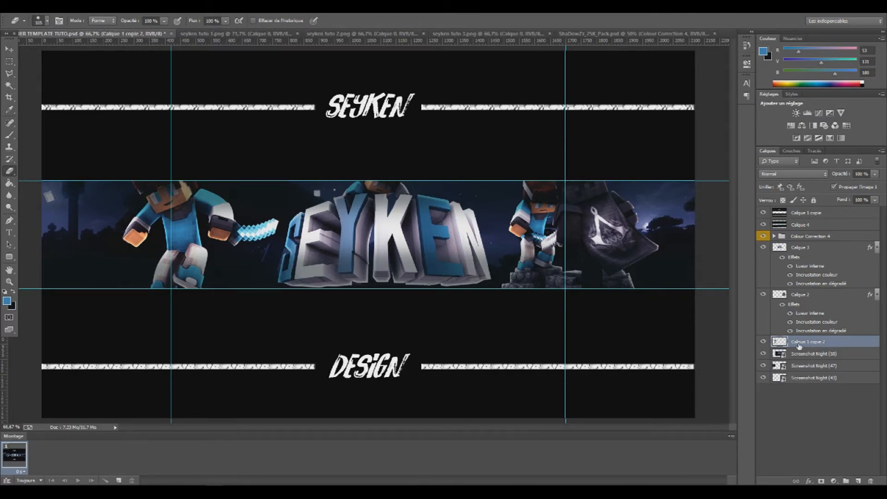
Step: Duplicate the merged running character and apply the Dispersion filter at scale 10 by 10, using a reference file from the Displacement Effect folder
{"action": "key", "text": "ctrl+j"}
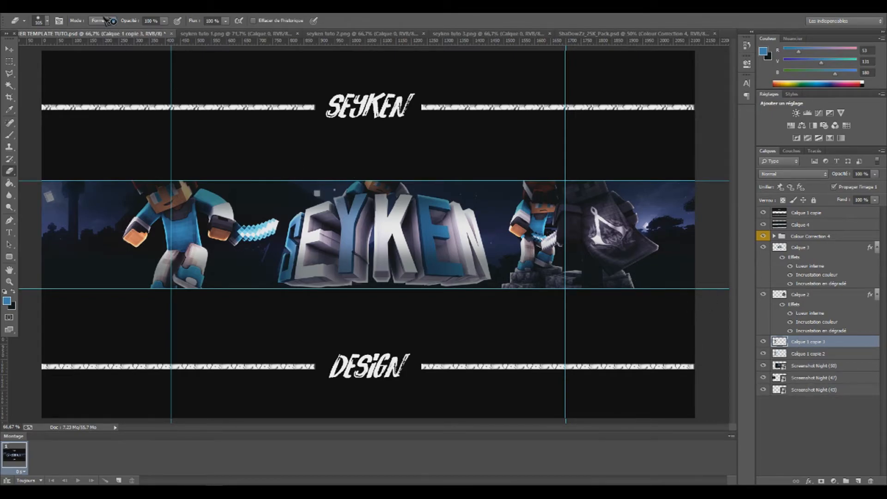
{"action": "left_click", "coordinate": [186, 11]}
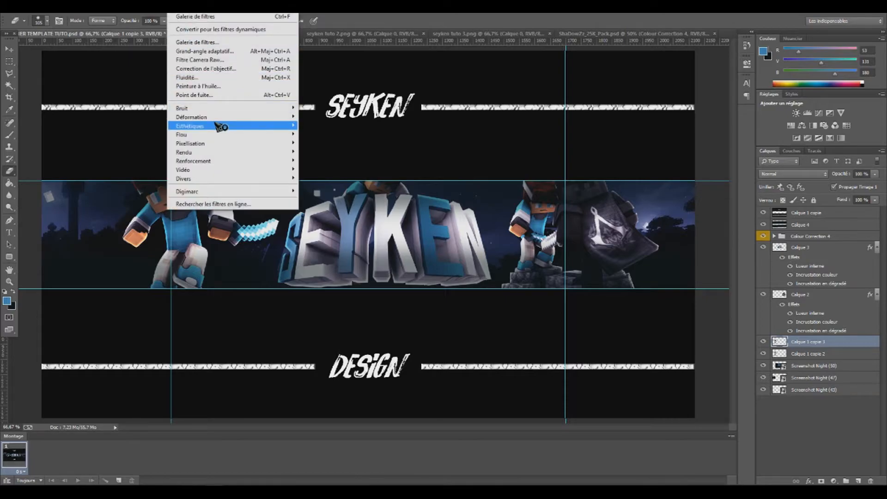
{"action": "mouse_move", "coordinate": [291, 123]}
{"action": "left_click", "coordinate": [326, 142]}
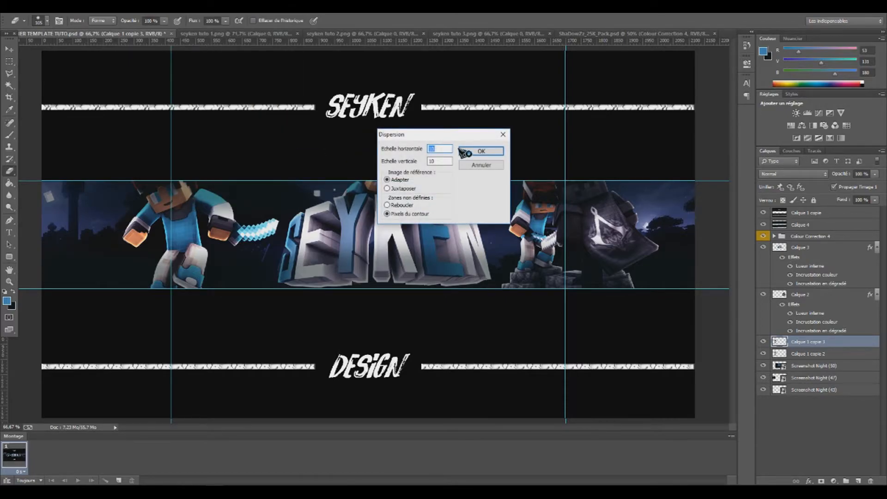
{"action": "left_click", "coordinate": [481, 150]}
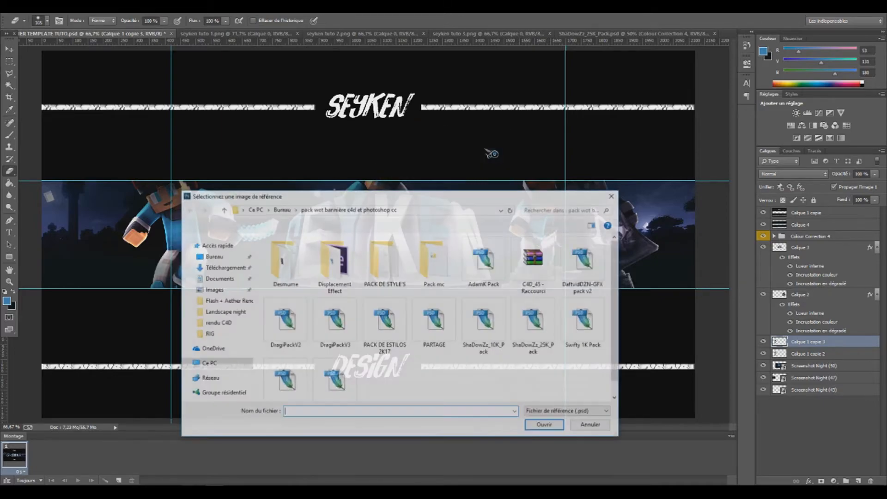
{"action": "double_click", "coordinate": [342, 273]}
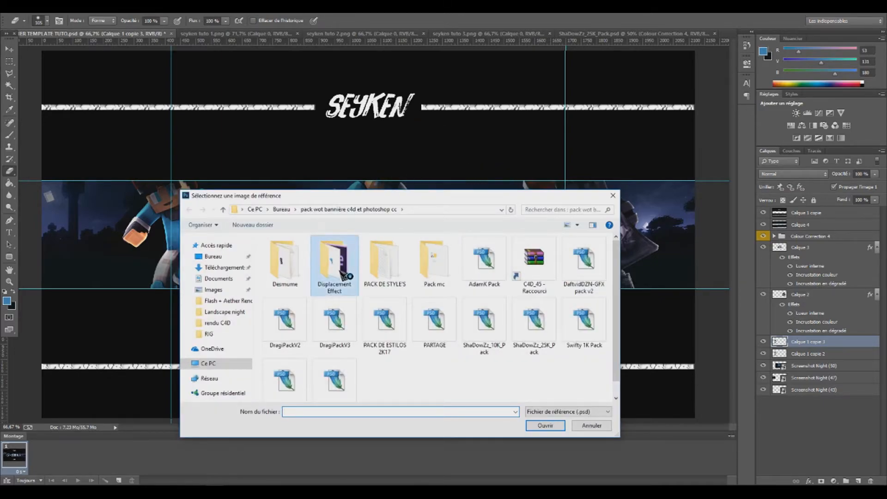
{"action": "left_click", "coordinate": [284, 267]}
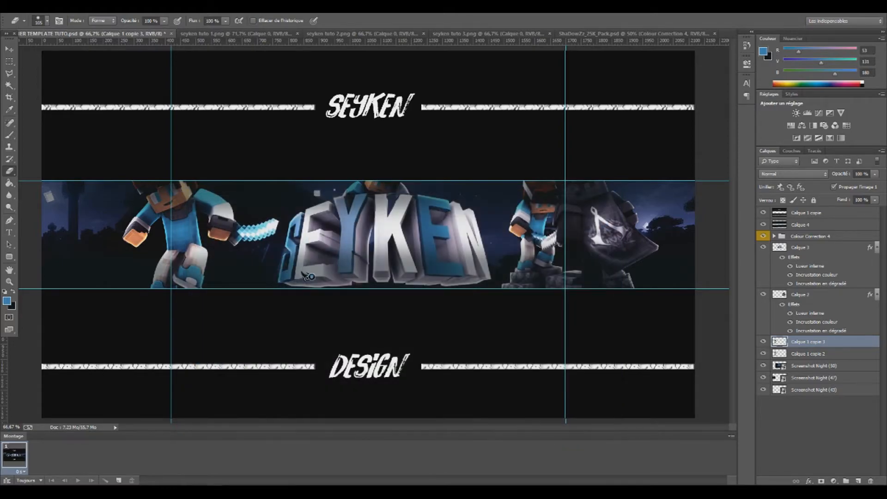
Step: Offset the displaced running character copy slightly, erase its excess over the body, and merge it with Calque 1 copie 2
{"action": "left_click", "coordinate": [10, 49]}
{"action": "left_click_drag", "start_coordinate": [195, 221], "coordinate": [175, 202]}
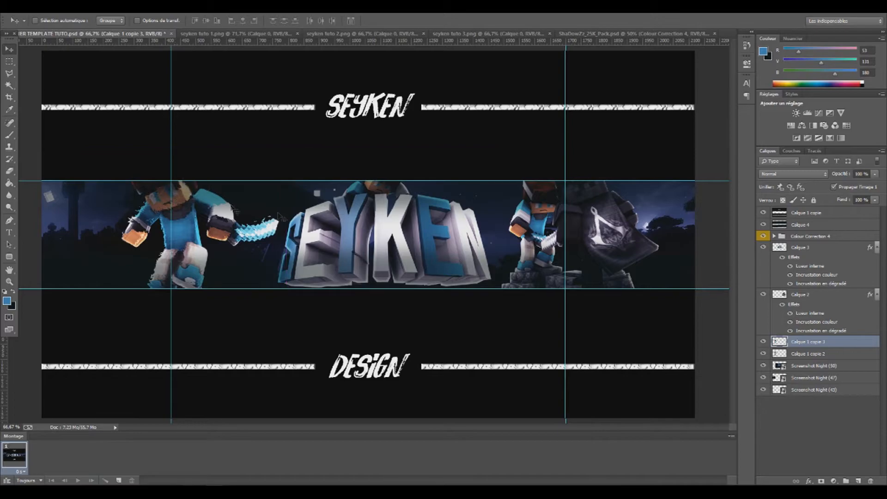
{"action": "left_click", "coordinate": [9, 171]}
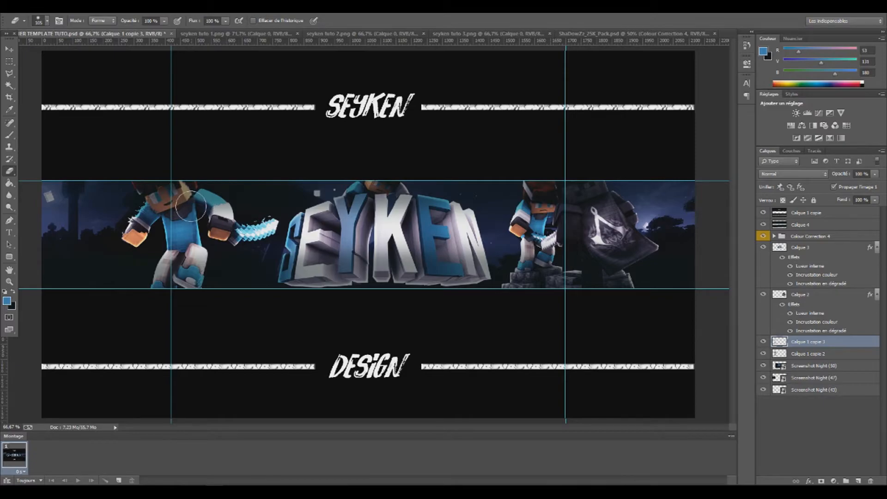
{"action": "left_click", "coordinate": [9, 50]}
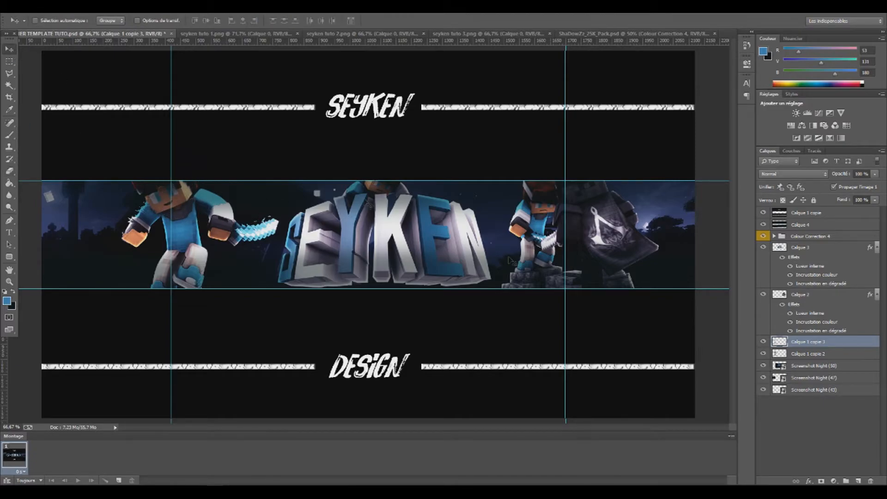
{"action": "left_click", "coordinate": [808, 359], "text": "ctrl"}
{"action": "key", "text": "ctrl+e"}
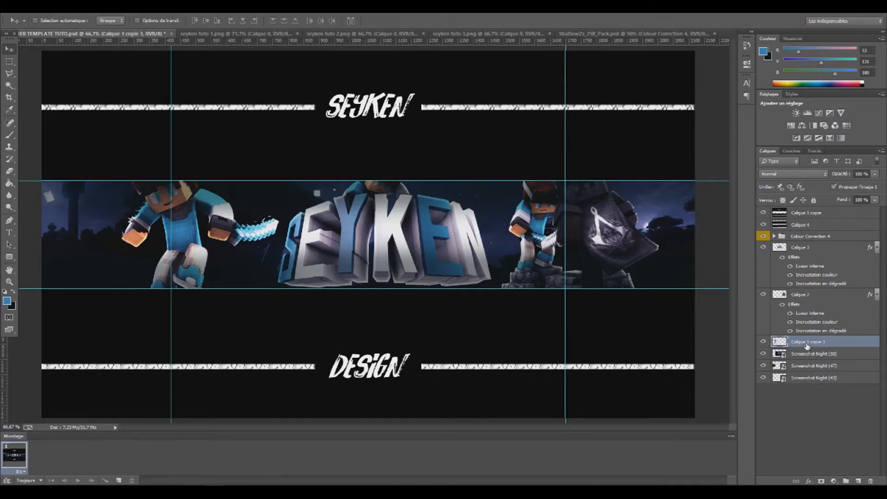
Step: Open Liquify on the duel render, Calque 2, zoom in on the two characters and warp their hair and hood into curves
{"action": "left_click", "coordinate": [798, 295]}
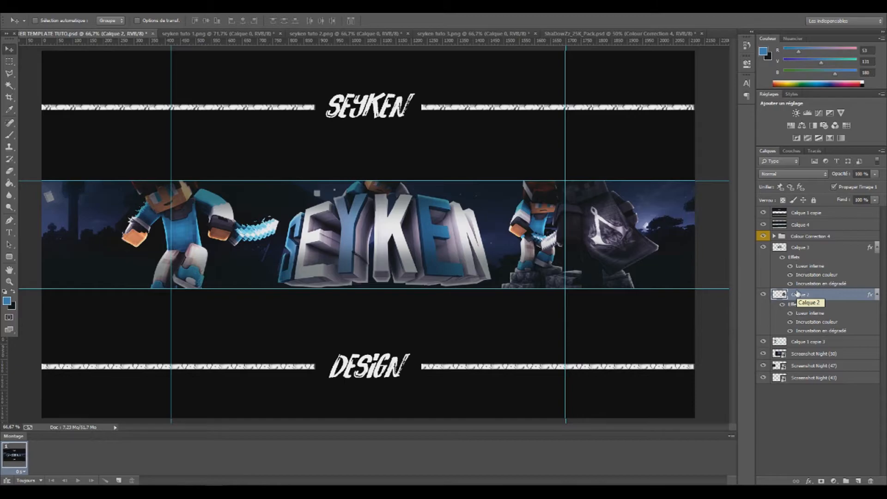
{"action": "key", "text": "ctrl+j"}
{"action": "key", "text": "ctrl+z"}
{"action": "left_click", "coordinate": [174, 9]}
{"action": "left_click", "coordinate": [199, 77]}
{"action": "left_click", "coordinate": [444, 203]}
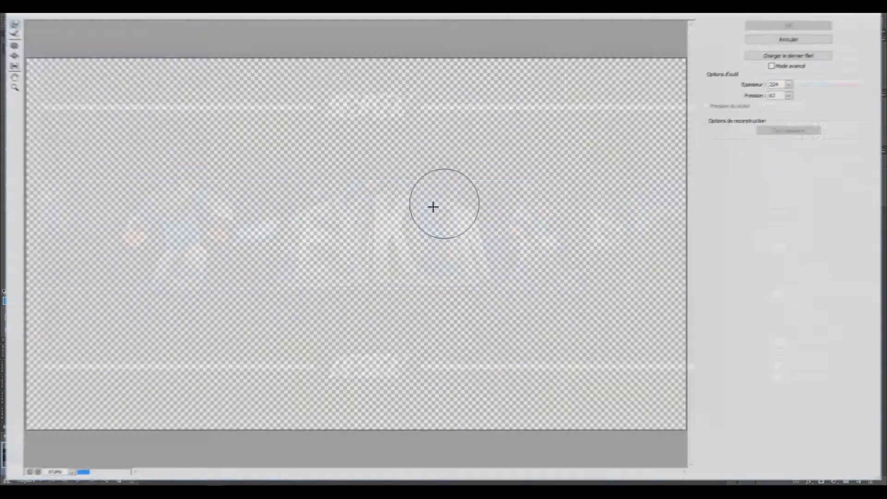
{"action": "left_click", "coordinate": [14, 87]}
{"action": "mouse_move", "coordinate": [509, 176]}
{"action": "left_mouse_down"}
{"action": "mouse_move", "coordinate": [664, 297]}
{"action": "mouse_move", "coordinate": [665, 335]}
{"action": "left_mouse_up"}
{"action": "left_click", "coordinate": [15, 23]}
{"action": "mouse_move", "coordinate": [288, 104]}
{"action": "left_mouse_down"}
{"action": "mouse_move", "coordinate": [267, 73]}
{"action": "mouse_move", "coordinate": [241, 83]}
{"action": "mouse_move", "coordinate": [261, 110]}
{"action": "mouse_move", "coordinate": [286, 109]}
{"action": "mouse_move", "coordinate": [255, 138]}
{"action": "mouse_move", "coordinate": [292, 148]}
{"action": "mouse_move", "coordinate": [278, 151]}
{"action": "mouse_move", "coordinate": [306, 147]}
{"action": "left_mouse_up"}
{"action": "left_click_drag", "start_coordinate": [352, 56], "coordinate": [349, 40]}
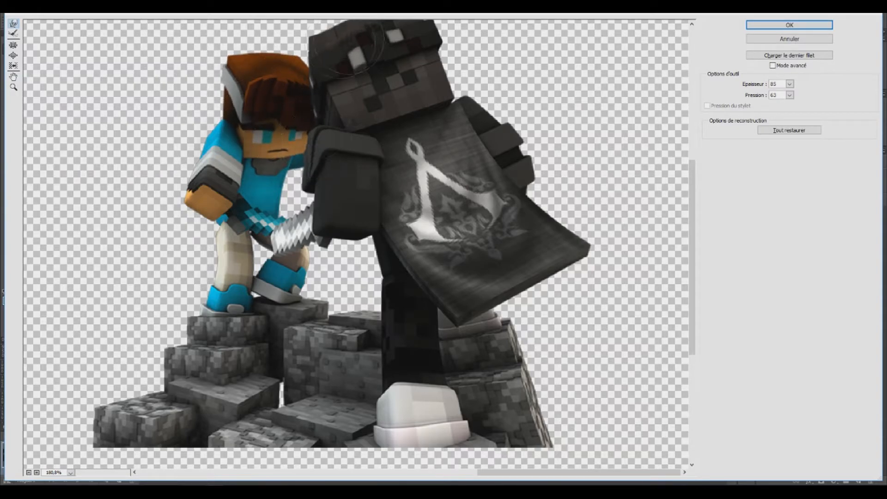
{"action": "left_click_drag", "start_coordinate": [692, 259], "coordinate": [692, 251]}
{"action": "left_click_drag", "start_coordinate": [370, 39], "coordinate": [363, 23]}
Step: Warp the cape's corners into flowing waves, bend the stone blocks' edges, and apply the Liquify filter
{"action": "left_click_drag", "start_coordinate": [566, 272], "coordinate": [585, 260]}
{"action": "left_click_drag", "start_coordinate": [569, 302], "coordinate": [481, 339]}
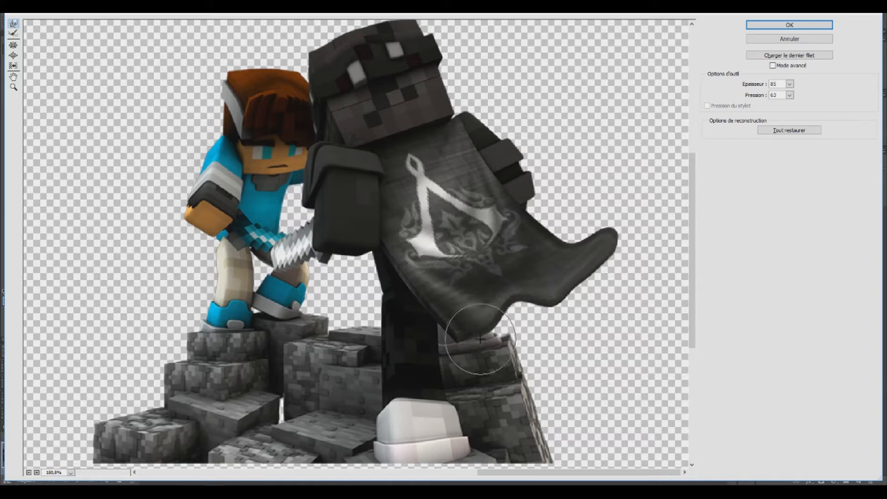
{"action": "mouse_move", "coordinate": [222, 370]}
{"action": "left_mouse_down"}
{"action": "mouse_move", "coordinate": [309, 430]}
{"action": "mouse_move", "coordinate": [186, 445]}
{"action": "left_mouse_up"}
{"action": "left_click_drag", "start_coordinate": [479, 393], "coordinate": [479, 406]}
{"action": "mouse_move", "coordinate": [263, 408]}
{"action": "left_mouse_down"}
{"action": "mouse_move", "coordinate": [276, 401]}
{"action": "mouse_move", "coordinate": [265, 365]}
{"action": "left_mouse_up"}
{"action": "left_click_drag", "start_coordinate": [356, 337], "coordinate": [356, 321]}
{"action": "left_click_drag", "start_coordinate": [520, 355], "coordinate": [535, 401]}
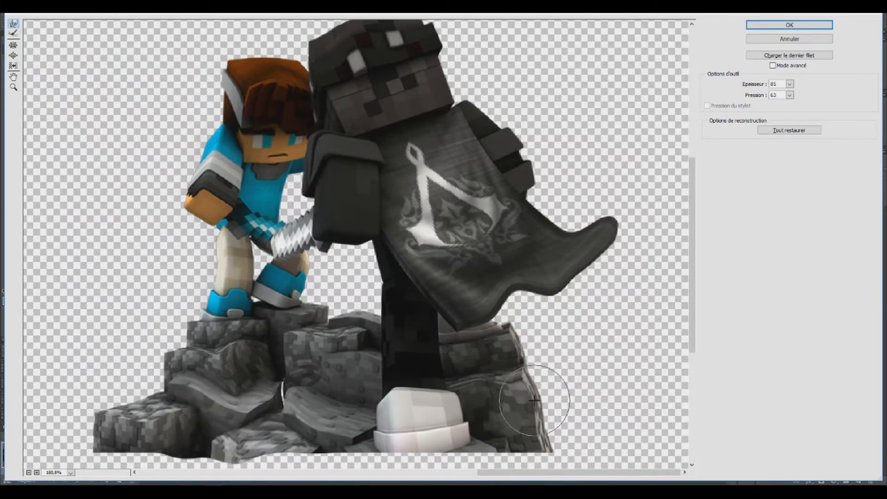
{"action": "left_click", "coordinate": [789, 26]}
Step: Make a Contour lumineux copy of Calque 2 in Densité couleur - blending at 56% opacity, with its layer effects hidden
{"action": "key", "text": "ctrl+j"}
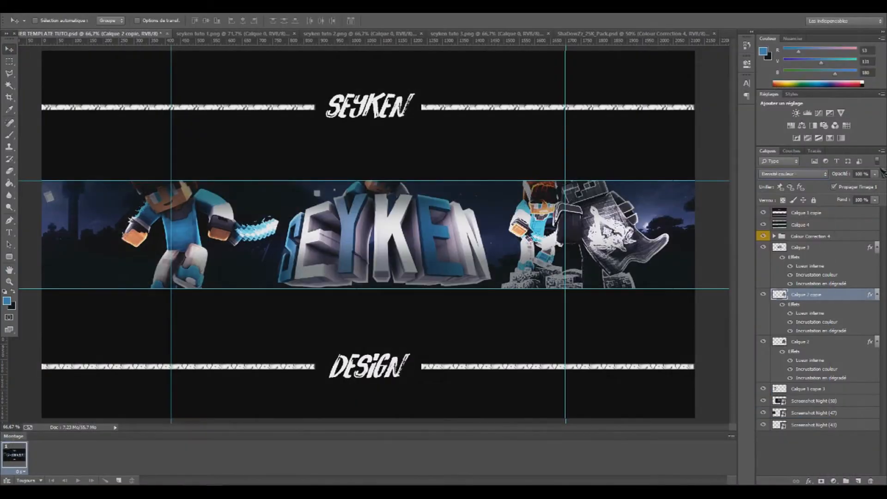
{"action": "left_click", "coordinate": [874, 174]}
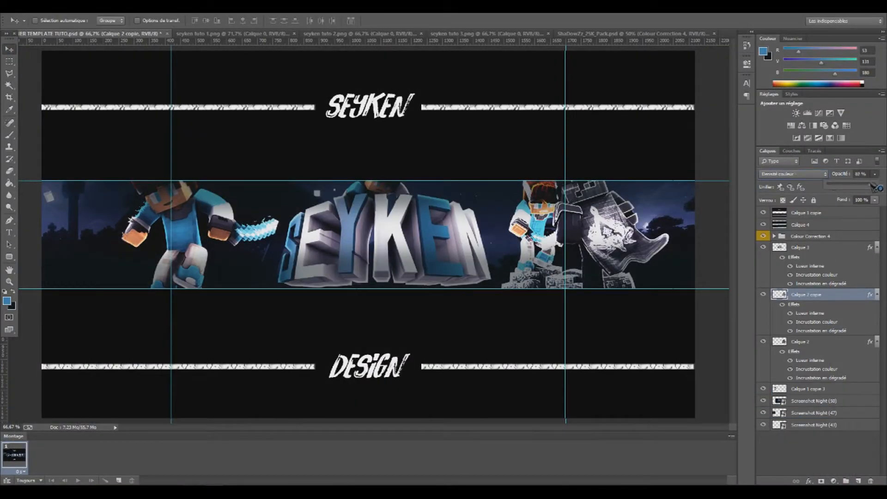
{"action": "left_click_drag", "start_coordinate": [873, 188], "coordinate": [854, 188]}
{"action": "left_click", "coordinate": [782, 304]}
Step: Erase the glowing copy over the duel characters and merge it with Calque 2
{"action": "left_click", "coordinate": [10, 172]}
{"action": "mouse_move", "coordinate": [561, 222]}
{"action": "left_mouse_down"}
{"action": "mouse_move", "coordinate": [520, 222]}
{"action": "mouse_move", "coordinate": [534, 284]}
{"action": "mouse_move", "coordinate": [599, 271]}
{"action": "mouse_move", "coordinate": [617, 236]}
{"action": "mouse_move", "coordinate": [595, 194]}
{"action": "mouse_move", "coordinate": [579, 195]}
{"action": "mouse_move", "coordinate": [566, 232]}
{"action": "mouse_move", "coordinate": [538, 236]}
{"action": "mouse_move", "coordinate": [547, 217]}
{"action": "left_mouse_up"}
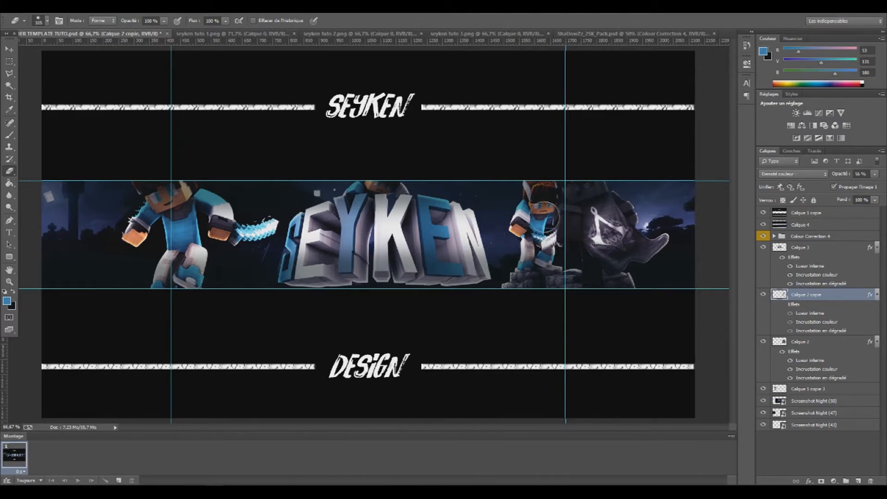
{"action": "left_click", "coordinate": [799, 341], "text": "ctrl"}
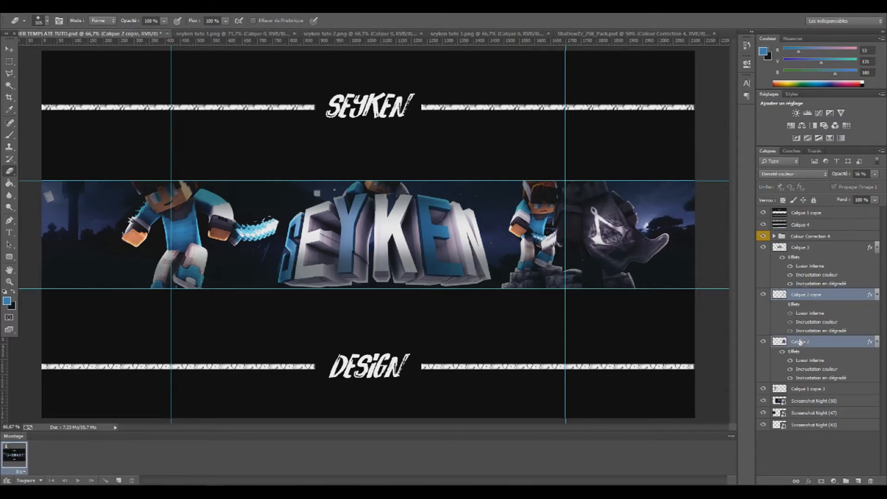
{"action": "key", "text": "ctrl+e"}
Step: Duplicate the merged duel render and apply the Dispersion filter to the copy with a reference image
{"action": "key", "text": "ctrl+j"}
{"action": "left_click", "coordinate": [175, 11]}
{"action": "mouse_move", "coordinate": [196, 117]}
{"action": "left_click", "coordinate": [332, 142]}
{"action": "left_click", "coordinate": [474, 152]}
{"action": "double_click", "coordinate": [416, 263]}
Step: Nudge the displaced duel copy, Calque 2 copie 2, and delete the Calque 2 copie layer beneath it
{"action": "key", "text": "v"}
{"action": "left_click_drag", "start_coordinate": [540, 213], "coordinate": [538, 212]}
{"action": "key", "text": "e"}
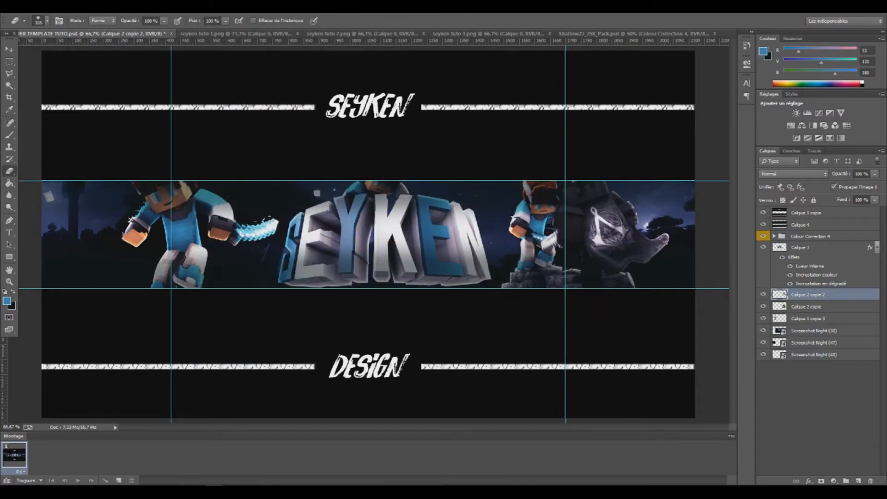
{"action": "left_click", "coordinate": [806, 306]}
{"action": "key", "text": "Delete"}
Step: Open Liquify on the SEYKEN lettering render, Calque 3, and enlarge the warp brush
{"action": "left_click", "coordinate": [796, 247]}
{"action": "key", "text": "ctrl+j"}
{"action": "key", "text": "ctrl+z"}
{"action": "right_click", "coordinate": [799, 248]}
{"action": "left_click", "coordinate": [178, 12]}
{"action": "left_click", "coordinate": [196, 77]}
{"action": "key", "text": "bracketright"}
Step: Try warping the first letters of the SEYKEN text, and undo the warp
{"action": "mouse_move", "coordinate": [279, 220]}
{"action": "left_mouse_down"}
{"action": "mouse_move", "coordinate": [284, 234]}
{"action": "mouse_move", "coordinate": [326, 245]}
{"action": "mouse_move", "coordinate": [308, 248]}
{"action": "left_mouse_up"}
{"action": "key", "text": "ctrl+z"}
{"action": "key", "text": "ctrl+z"}
{"action": "key", "text": "ctrl+alt+z"}
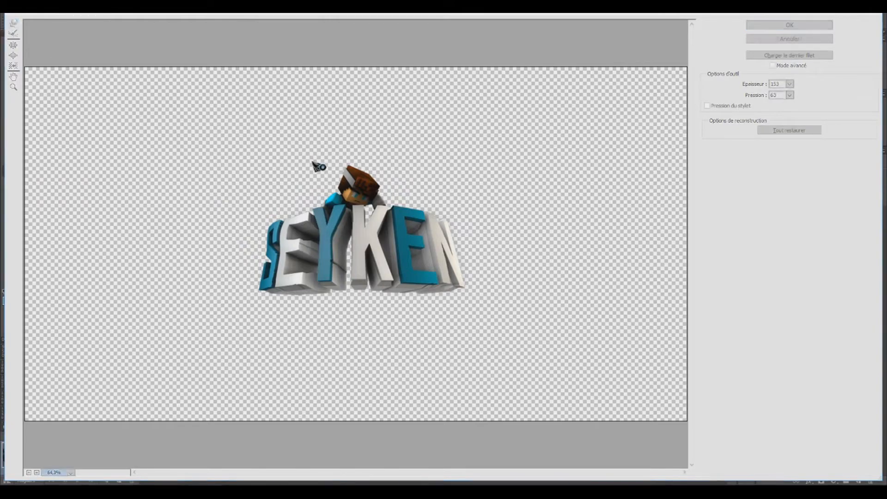
Step: Warp the SEYKEN letters and their lower edges with Liquify and apply the distortion
{"action": "key", "text": "ctrl+alt+z"}
{"action": "mouse_move", "coordinate": [297, 281]}
{"action": "left_mouse_down"}
{"action": "mouse_move", "coordinate": [336, 273]}
{"action": "mouse_move", "coordinate": [371, 279]}
{"action": "left_mouse_up"}
{"action": "left_click_drag", "start_coordinate": [363, 202], "coordinate": [362, 187]}
{"action": "left_click_drag", "start_coordinate": [362, 233], "coordinate": [354, 233]}
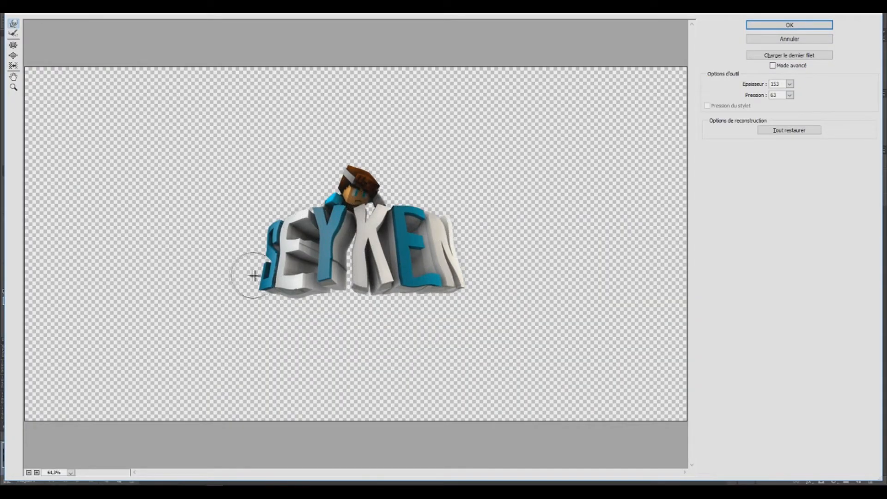
{"action": "key", "text": "Return"}
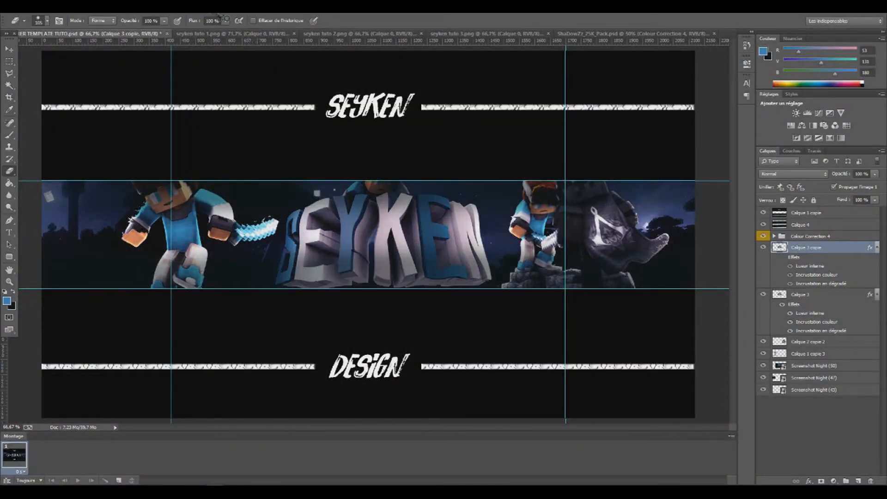
Step: Duplicate the merged SEYKEN lettering and apply the Dispersion filter to the copy, Calque 3 copie 2, with a reference image
{"action": "left_click", "coordinate": [793, 174]}
{"action": "left_click", "coordinate": [786, 265]}
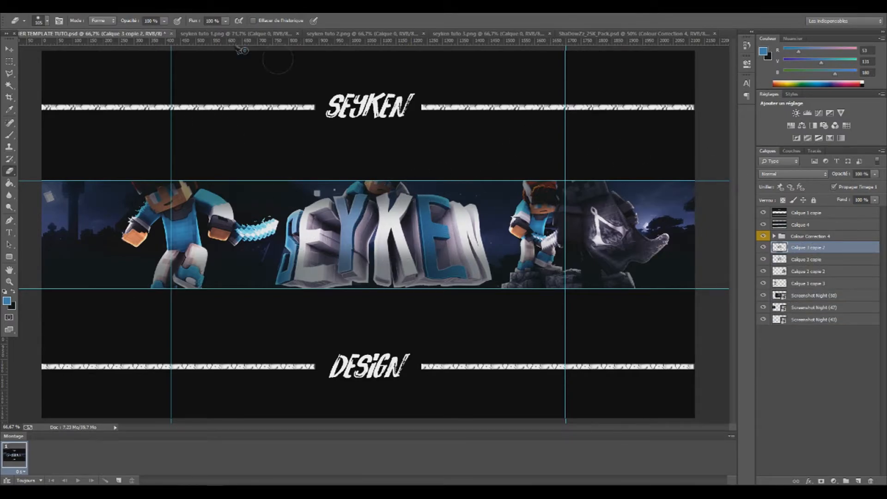
{"action": "left_click", "coordinate": [180, 6]}
{"action": "mouse_move", "coordinate": [249, 134]}
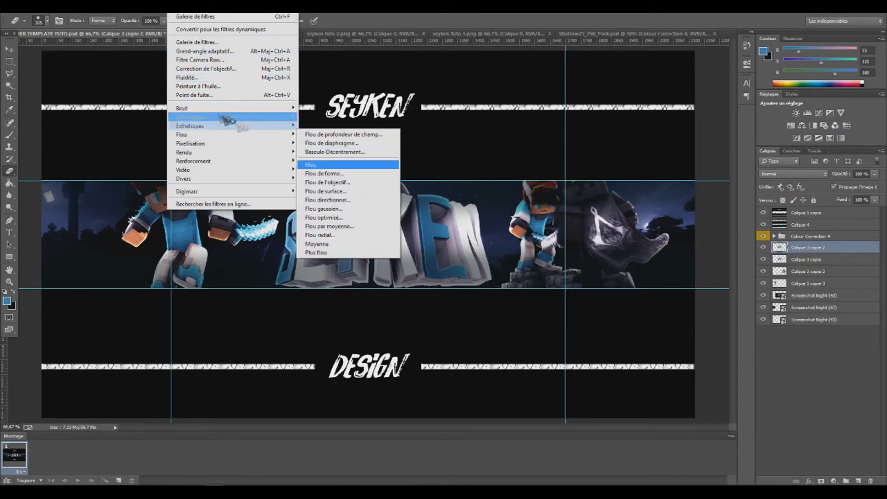
{"action": "mouse_move", "coordinate": [250, 118]}
{"action": "left_click", "coordinate": [324, 143]}
{"action": "key", "text": "Return"}
{"action": "double_click", "coordinate": [302, 259]}
Step: Offset and partly erase the displaced SEYKEN copy, and merge it with Calque 3 copie beneath it
{"action": "left_click", "coordinate": [9, 49]}
{"action": "left_click_drag", "start_coordinate": [292, 223], "coordinate": [295, 225]}
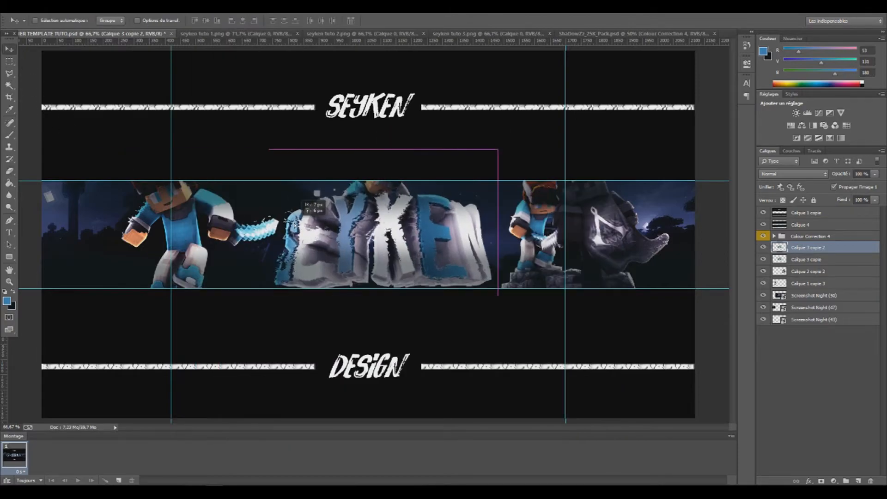
{"action": "key", "text": "e"}
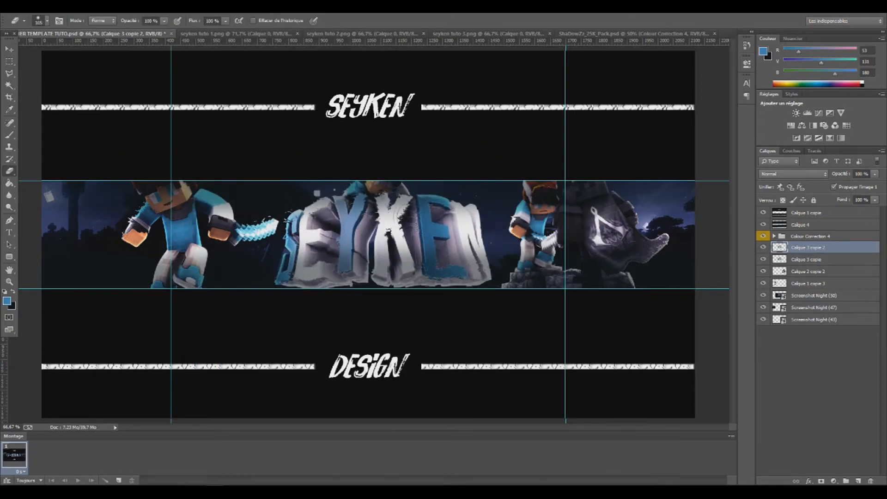
{"action": "key", "text": "v"}
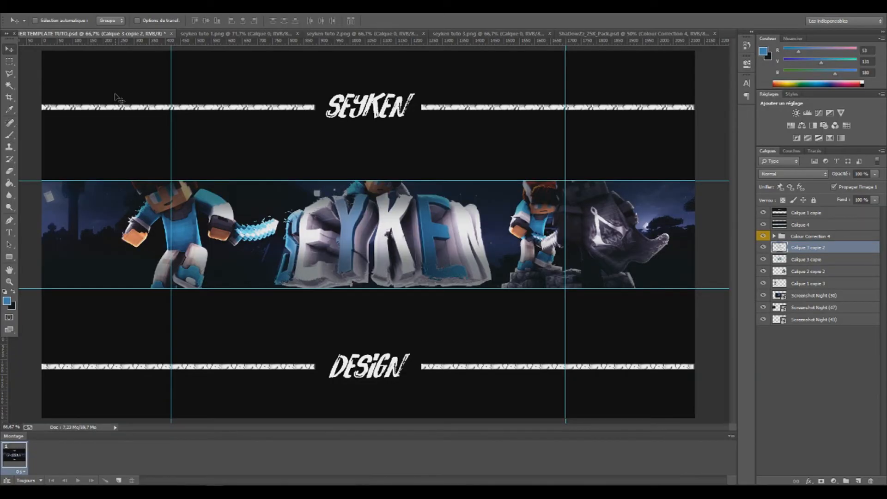
{"action": "left_click", "coordinate": [804, 257], "text": "shift"}
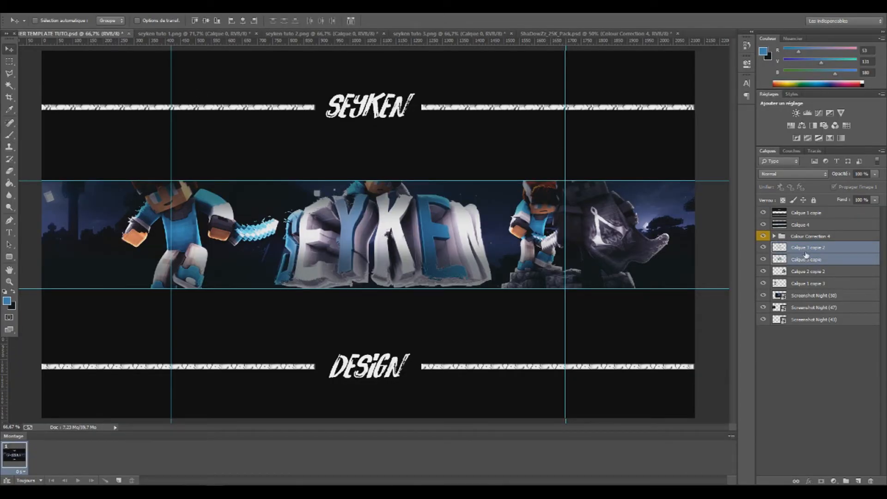
{"action": "key", "text": "ctrl+e"}
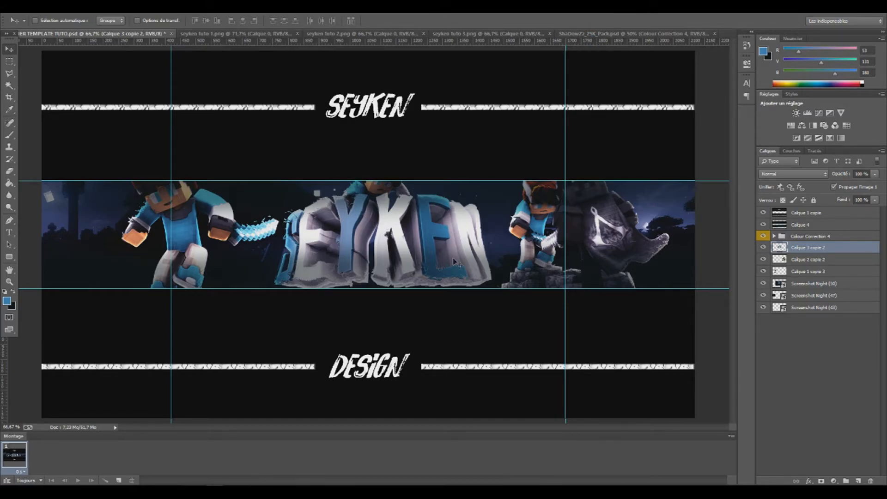
Step: In ShaDowZz_25K_Pack.psd, hide the Rainbow Feature group, collapse Colour Corrections and expand the Effects group
{"action": "left_click", "coordinate": [645, 33]}
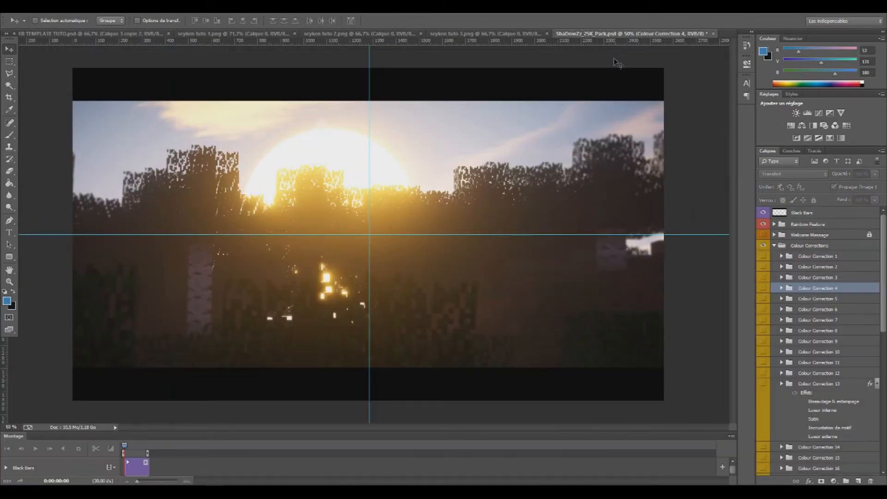
{"action": "left_click", "coordinate": [764, 212]}
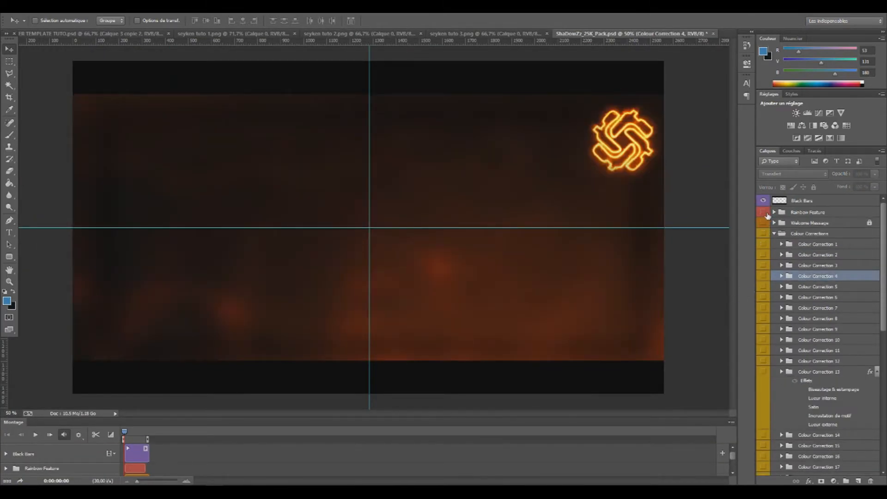
{"action": "left_click", "coordinate": [774, 233]}
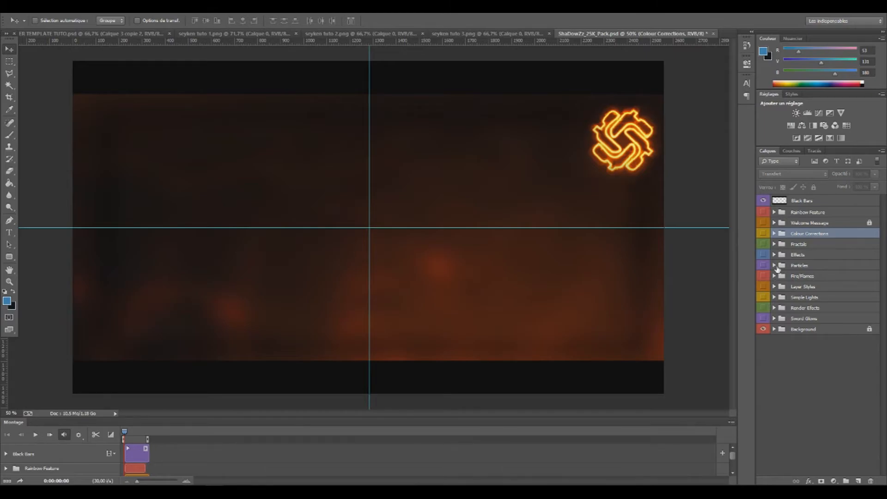
{"action": "left_click", "coordinate": [774, 298]}
{"action": "left_click", "coordinate": [774, 297]}
{"action": "left_click", "coordinate": [774, 256]}
Step: Preview the numbered groups inside Effects one at a time to compare their light and energy effects
{"action": "left_click", "coordinate": [765, 266]}
{"action": "left_click", "coordinate": [764, 265]}
{"action": "left_click", "coordinate": [764, 275]}
{"action": "left_click", "coordinate": [764, 276]}
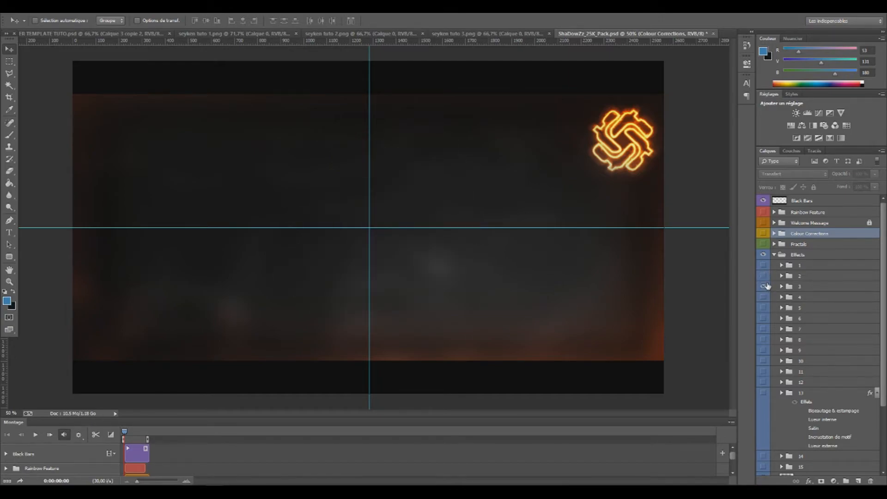
{"action": "left_click", "coordinate": [764, 287]}
{"action": "left_click", "coordinate": [764, 287]}
{"action": "left_click", "coordinate": [764, 297]}
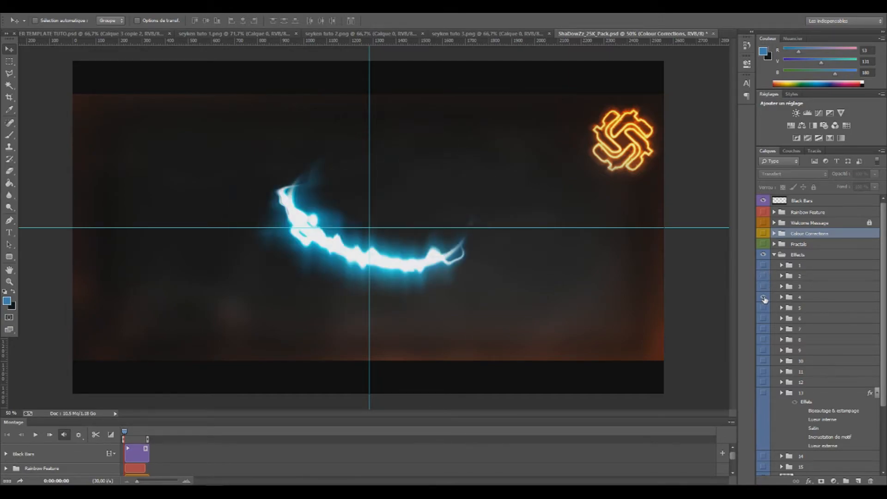
{"action": "left_click", "coordinate": [764, 298]}
{"action": "left_click", "coordinate": [764, 308]}
{"action": "left_click", "coordinate": [764, 307]}
{"action": "left_click", "coordinate": [764, 319]}
{"action": "left_click", "coordinate": [764, 318]}
{"action": "left_click", "coordinate": [765, 329]}
{"action": "left_click", "coordinate": [765, 340]}
{"action": "left_click", "coordinate": [766, 329]}
{"action": "left_click", "coordinate": [765, 329]}
Step: Show effect group 8, the purple lightning, and duplicate it into BANNER TEMPLATE TUTO.psd
{"action": "left_click", "coordinate": [765, 340]}
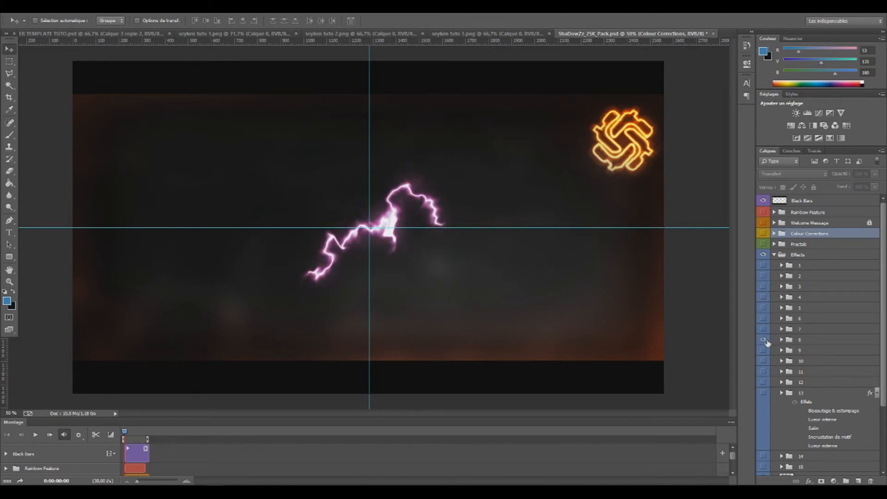
{"action": "left_click", "coordinate": [766, 329]}
{"action": "left_click", "coordinate": [765, 340]}
{"action": "left_click", "coordinate": [793, 339]}
{"action": "right_click", "coordinate": [793, 339]}
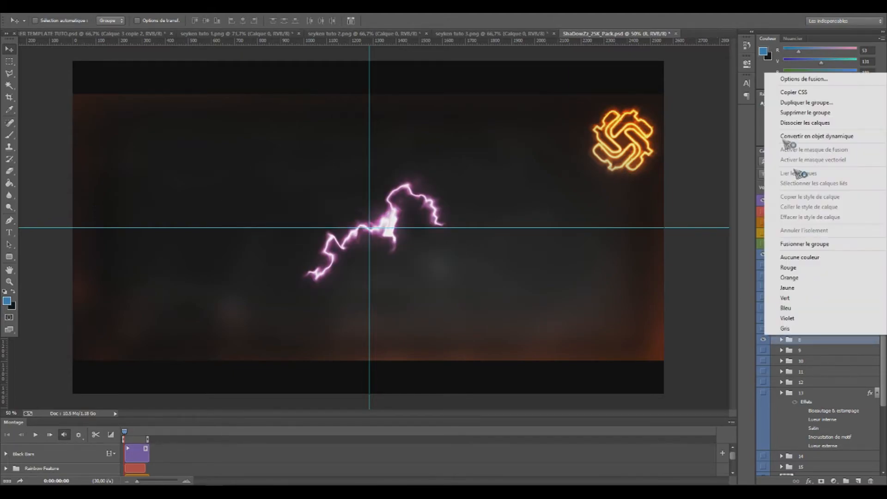
{"action": "left_click", "coordinate": [793, 103]}
{"action": "left_click", "coordinate": [396, 186]}
{"action": "left_click", "coordinate": [400, 197]}
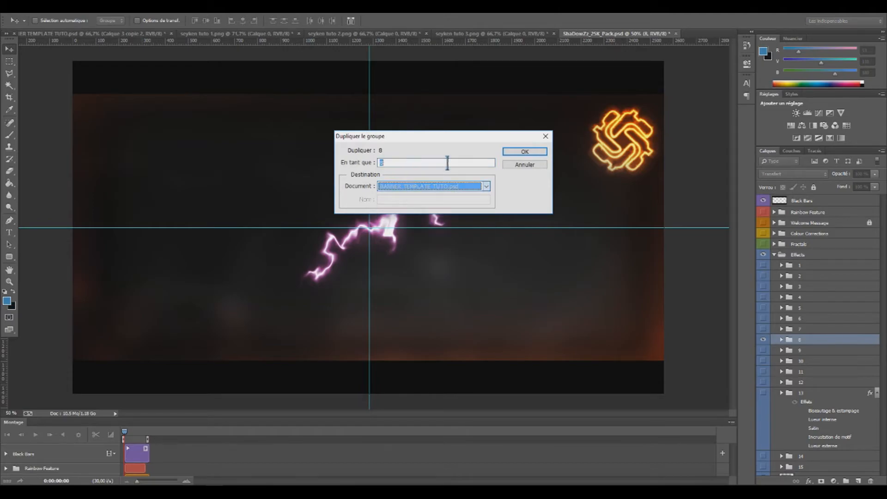
{"action": "left_click", "coordinate": [513, 154]}
{"action": "key", "text": "ctrl+Tab"}
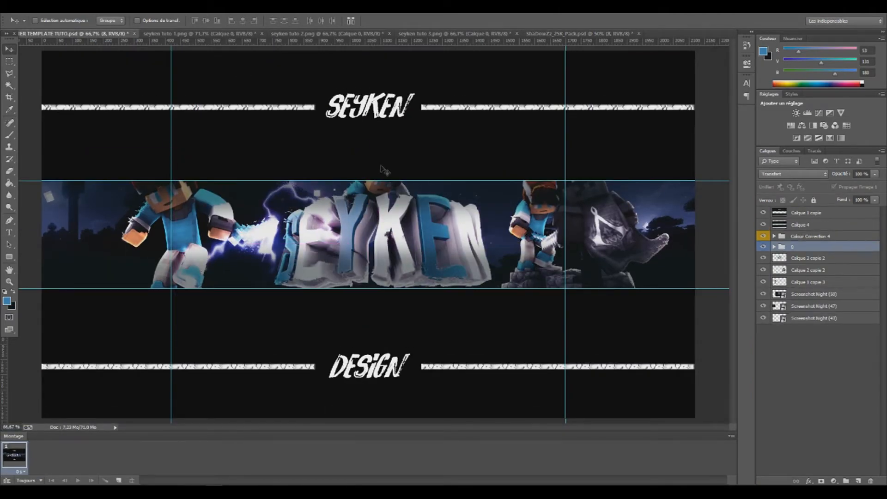
Step: Scale the lightning group to about 26%, rotate it about 12° and fit it over the large running character's diamond sword
{"action": "key", "text": "ctrl+t"}
{"action": "left_click_drag", "start_coordinate": [376, 142], "coordinate": [235, 255]}
{"action": "left_click_drag", "start_coordinate": [184, 290], "coordinate": [268, 216]}
{"action": "left_click_drag", "start_coordinate": [318, 181], "coordinate": [268, 219]}
{"action": "left_click_drag", "start_coordinate": [310, 197], "coordinate": [323, 206]}
{"action": "left_click_drag", "start_coordinate": [275, 231], "coordinate": [271, 234]}
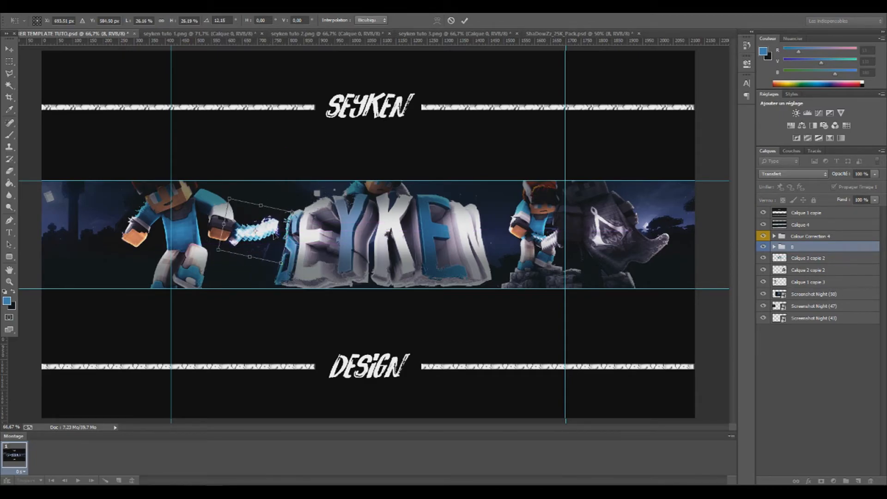
{"action": "key", "text": "Return"}
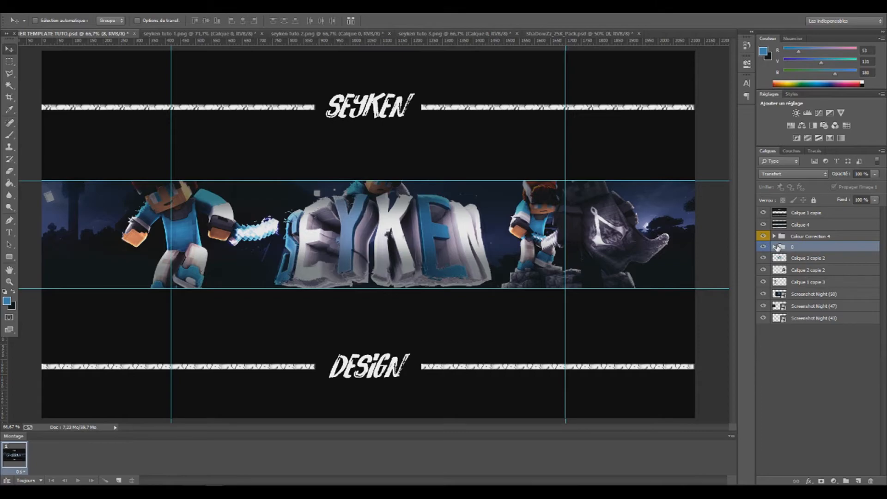
Step: Shift the hue of the upper lightning layer in group 8 to a negative value with Hue/Saturation
{"action": "left_click", "coordinate": [775, 247]}
{"action": "left_click", "coordinate": [803, 261]}
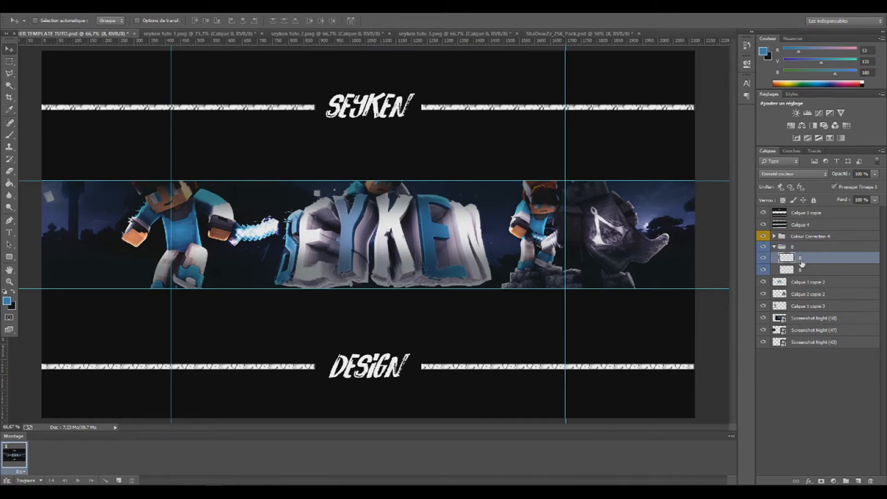
{"action": "key", "text": "ctrl+u"}
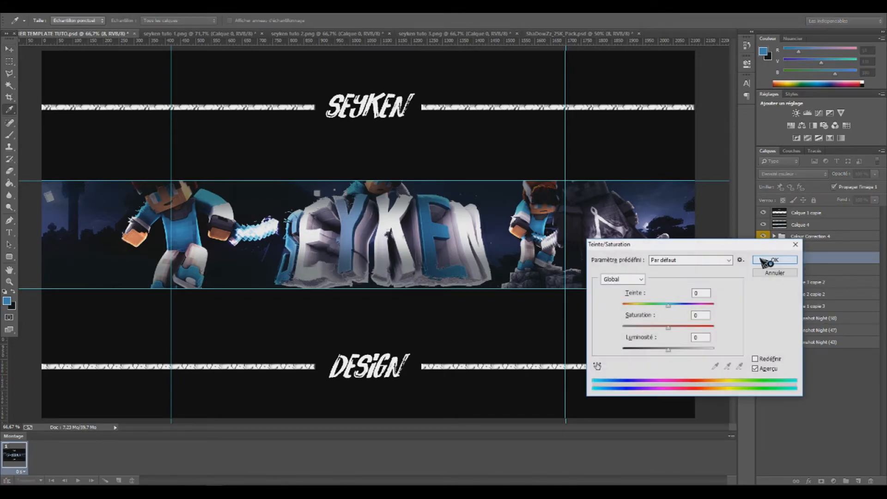
{"action": "left_click_drag", "start_coordinate": [671, 305], "coordinate": [687, 306]}
{"action": "left_click_drag", "start_coordinate": [770, 245], "coordinate": [741, 283]}
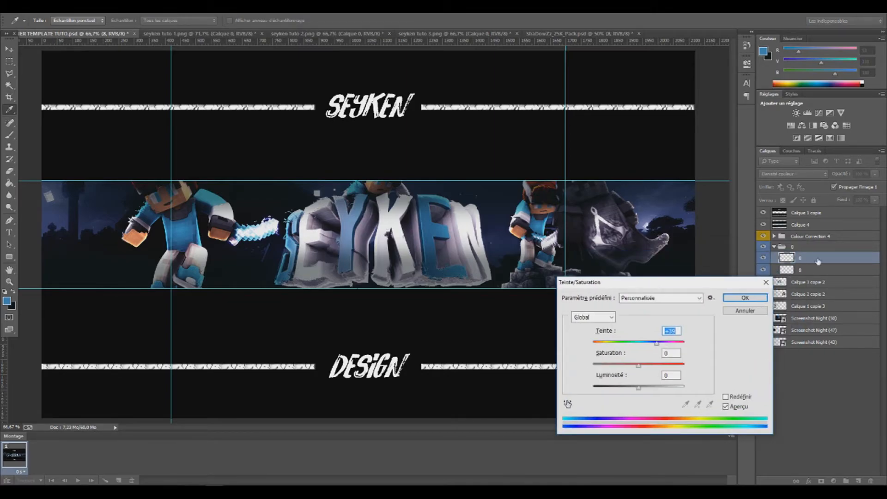
{"action": "left_click_drag", "start_coordinate": [656, 344], "coordinate": [614, 344]}
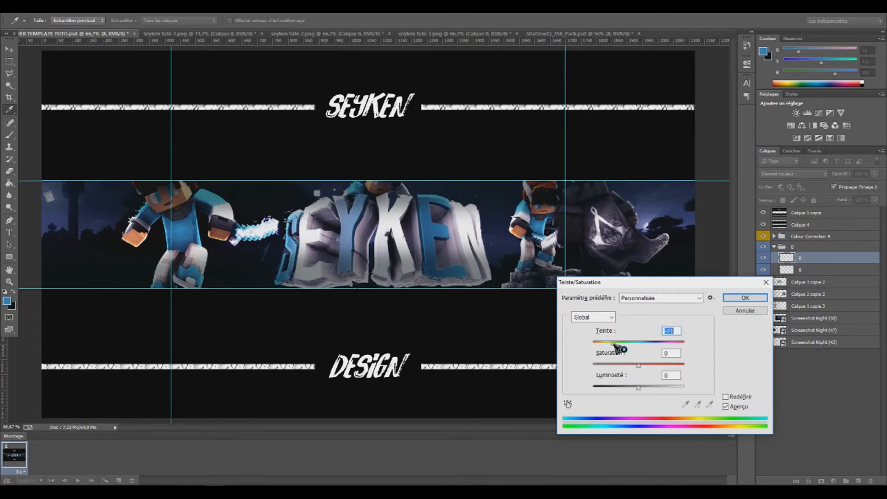
{"action": "left_click", "coordinate": [763, 298]}
Step: Shift the hue of the lower lightning layer in group 8 to a positive value with Hue/Saturation
{"action": "left_click", "coordinate": [799, 270]}
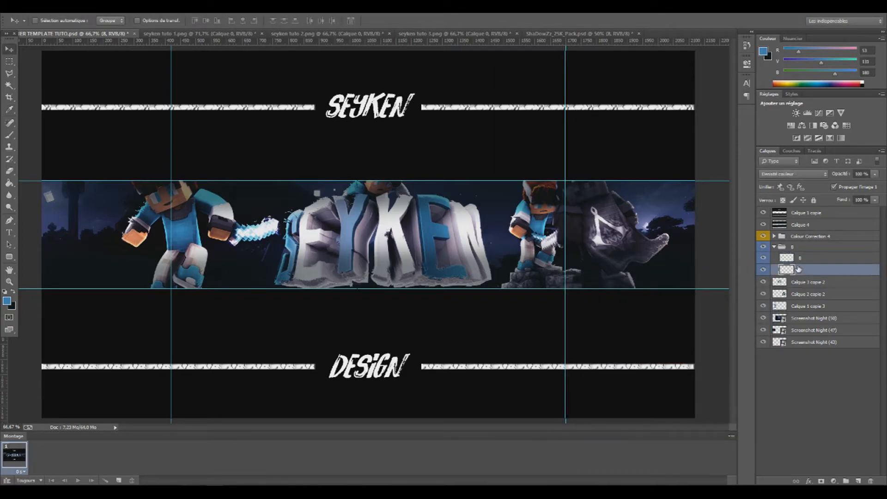
{"action": "double_click", "coordinate": [797, 269]}
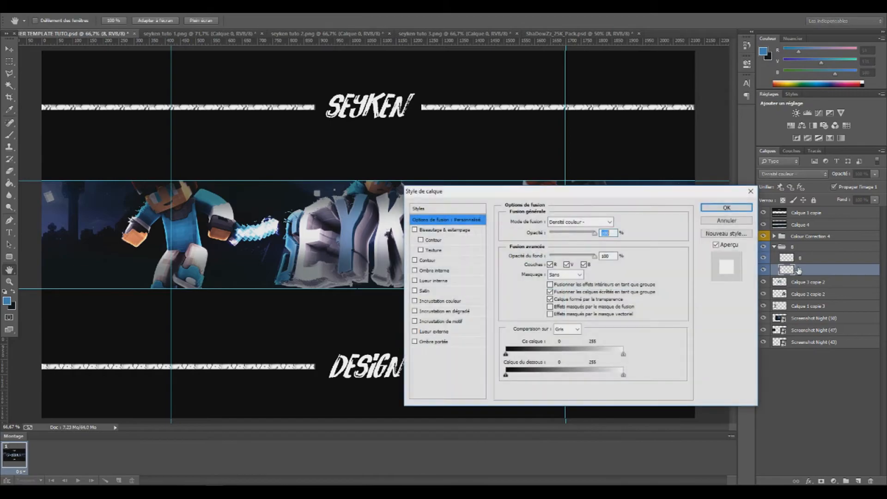
{"action": "left_click", "coordinate": [751, 197]}
{"action": "key", "text": "ctrl+u"}
{"action": "left_click_drag", "start_coordinate": [639, 343], "coordinate": [679, 344]}
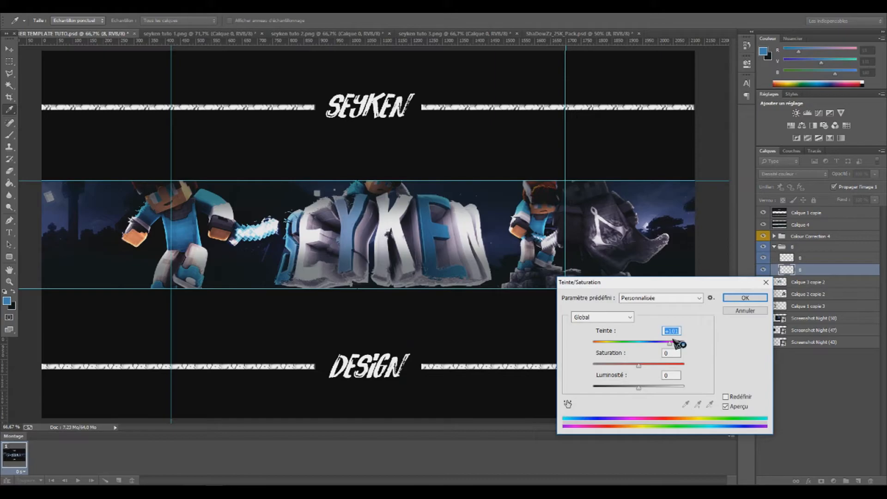
{"action": "left_click", "coordinate": [744, 297]}
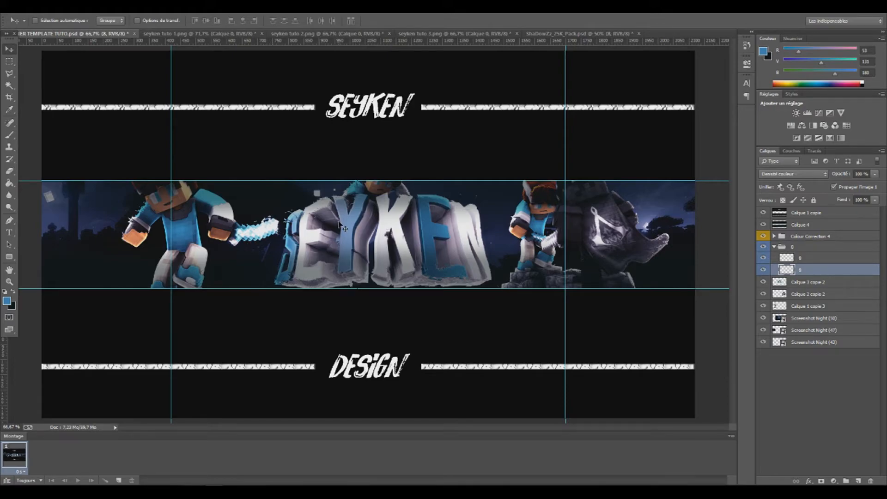
Step: Copy the lower lightning layer onto the sword of the character facing the dark figure and rotate it about -12.6° to fit
{"action": "left_click_drag", "start_coordinate": [267, 229], "coordinate": [566, 223]}
{"action": "key", "text": "ctrl+t"}
{"action": "left_click_drag", "start_coordinate": [516, 232], "coordinate": [609, 211]}
{"action": "key", "text": "Return"}
{"action": "key", "text": "ctrl+t"}
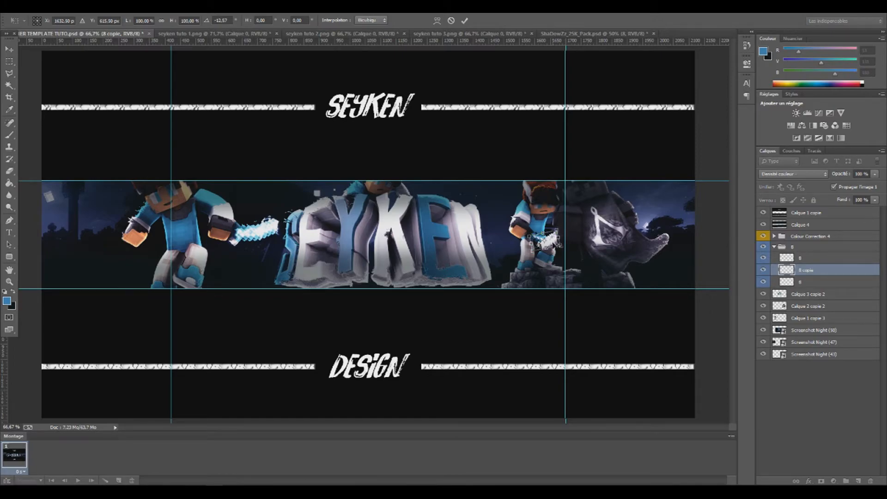
{"action": "key", "text": "Return"}
{"action": "left_click_drag", "start_coordinate": [552, 240], "coordinate": [552, 239]}
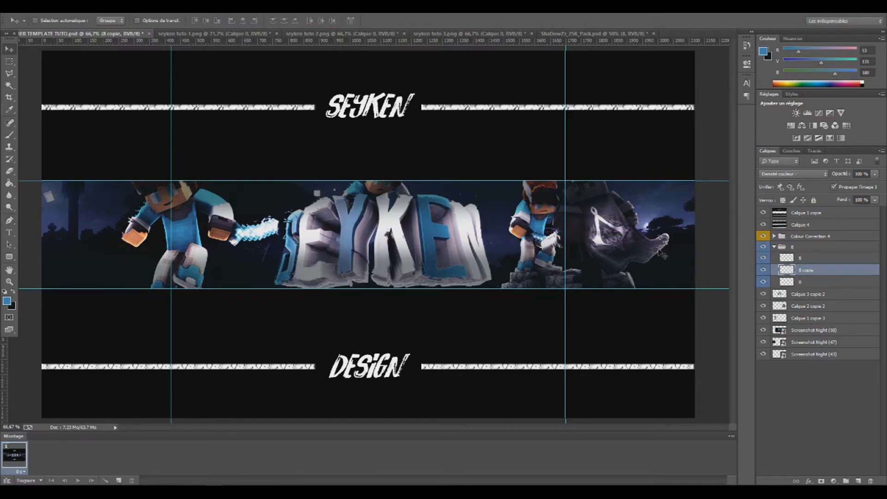
{"action": "left_click", "coordinate": [9, 171]}
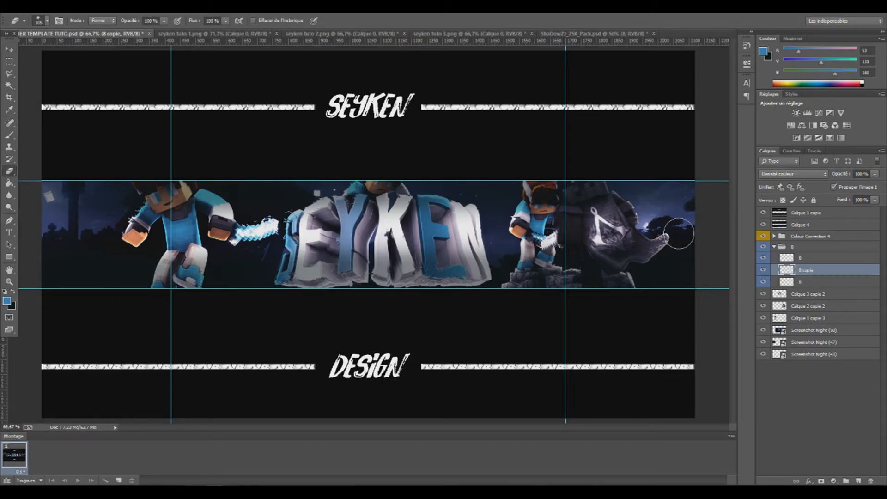
{"action": "left_click", "coordinate": [9, 49]}
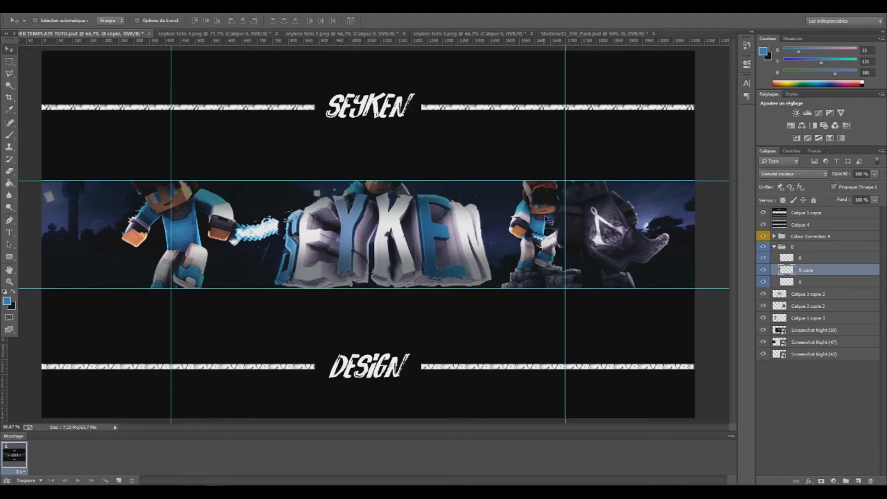
Step: Open Swifty 1K Pack from the pack wot bannière c4d et photoshop cc folder
{"action": "left_click", "coordinate": [33, 7]}
{"action": "left_click", "coordinate": [37, 25]}
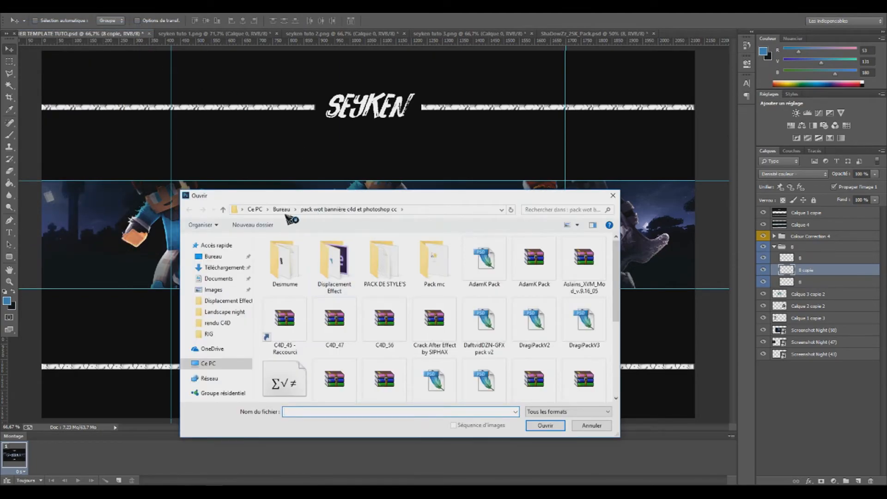
{"action": "scroll", "coordinate": [450, 326], "scroll_direction": "down", "scroll_amount": 4}
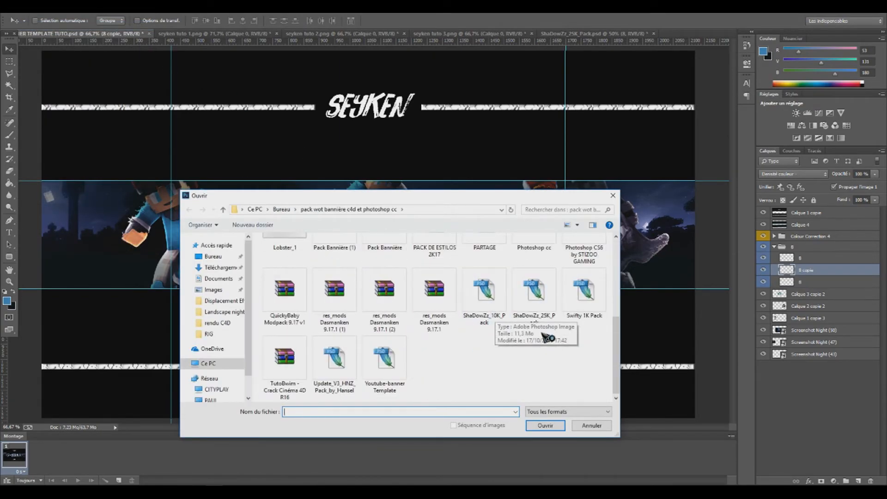
{"action": "double_click", "coordinate": [584, 292]}
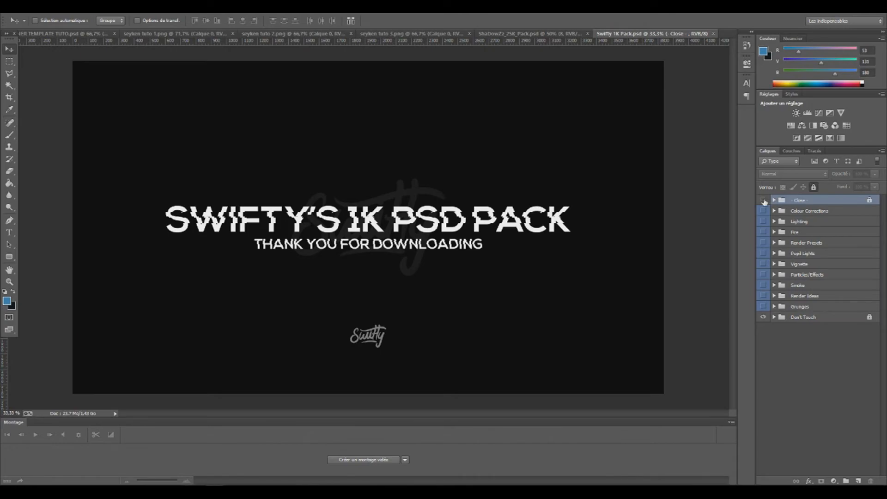
Step: Reveal the Pupil Lights group of the Swifty pack and copy its Blue light into the banner template
{"action": "left_click", "coordinate": [764, 200]}
{"action": "left_click", "coordinate": [764, 254]}
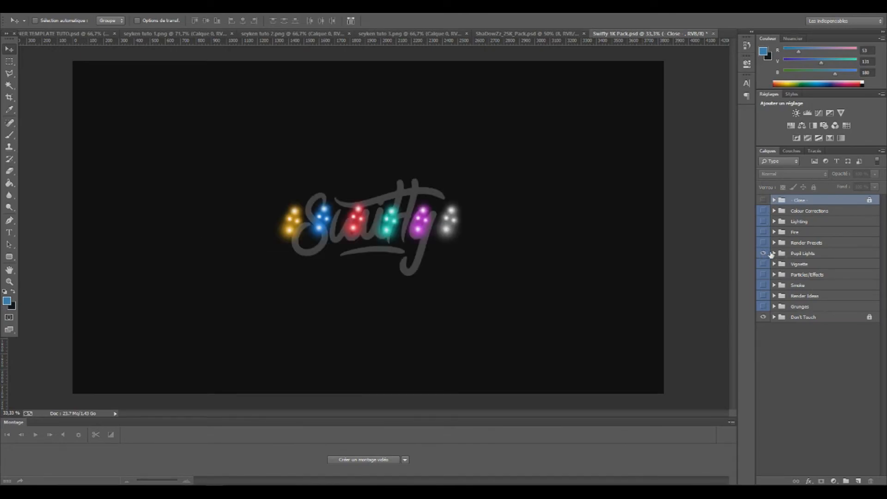
{"action": "left_click", "coordinate": [774, 253]}
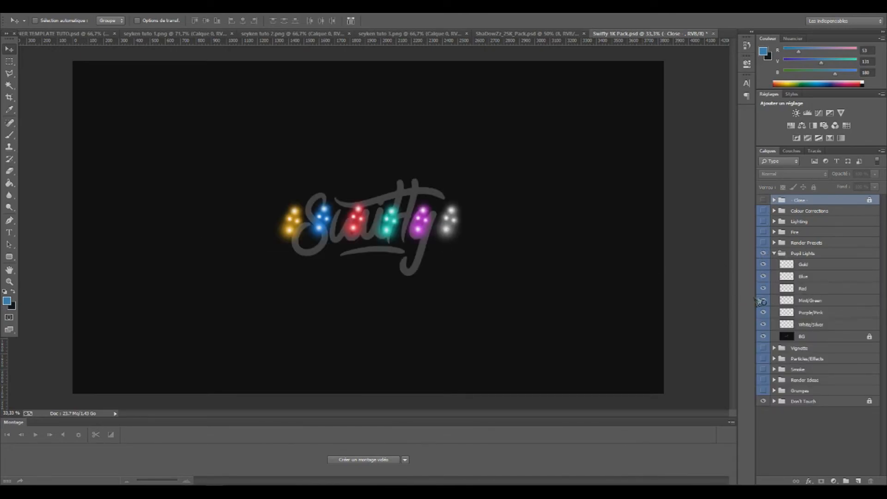
{"action": "left_click", "coordinate": [802, 265]}
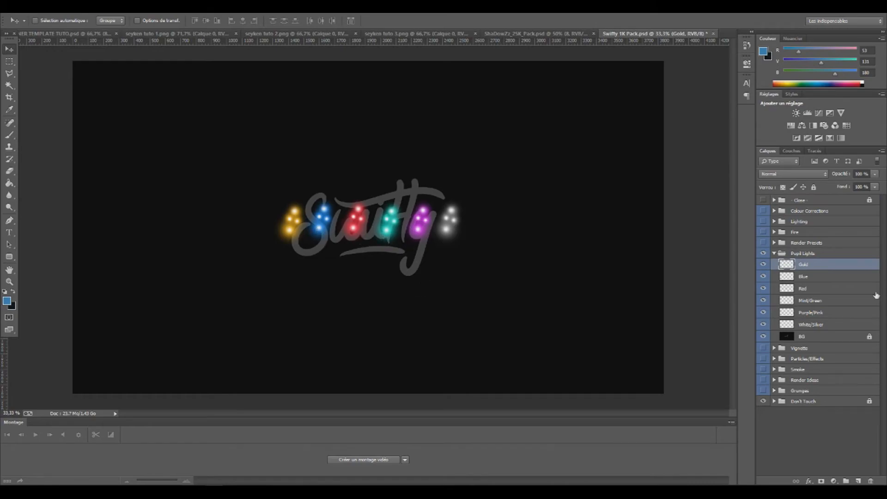
{"action": "left_click", "coordinate": [804, 279]}
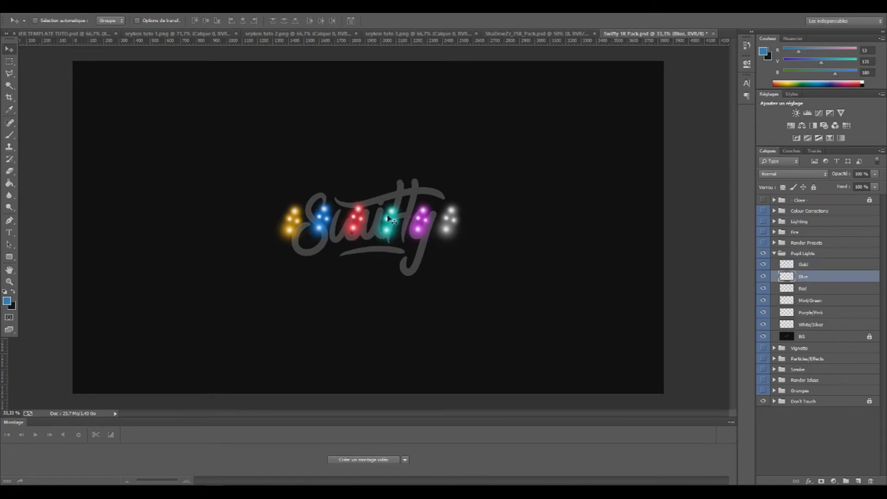
{"action": "left_click_drag", "start_coordinate": [328, 220], "coordinate": [163, 188]}
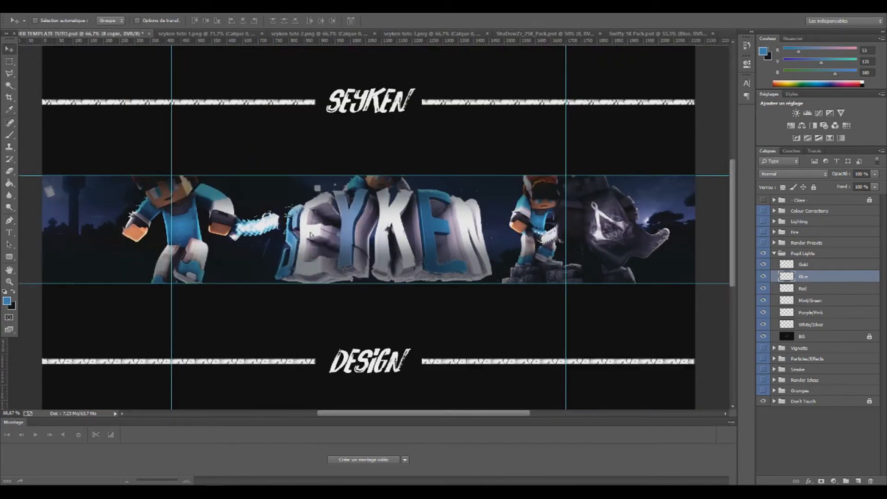
Step: Scale the Blue light to about 64%, rotate it about -8°, and fit it on the large sword-holding character's first eye
{"action": "left_click_drag", "start_coordinate": [139, 178], "coordinate": [181, 218]}
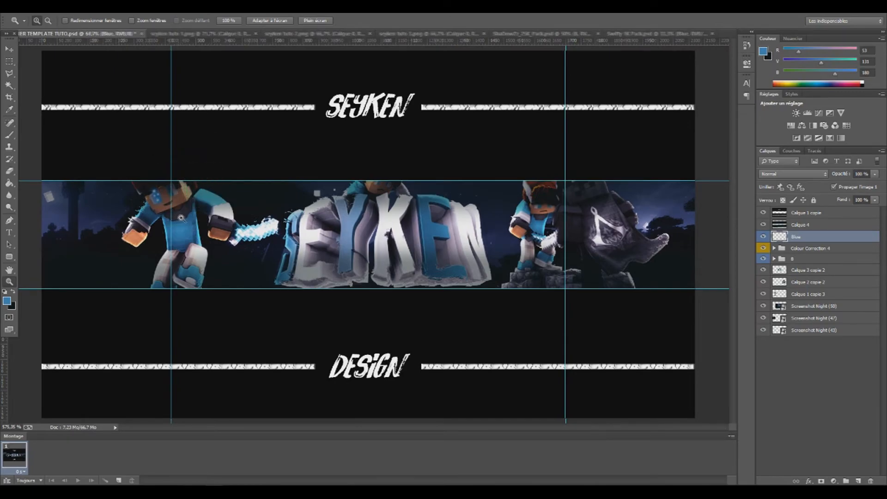
{"action": "key", "text": "ctrl+t"}
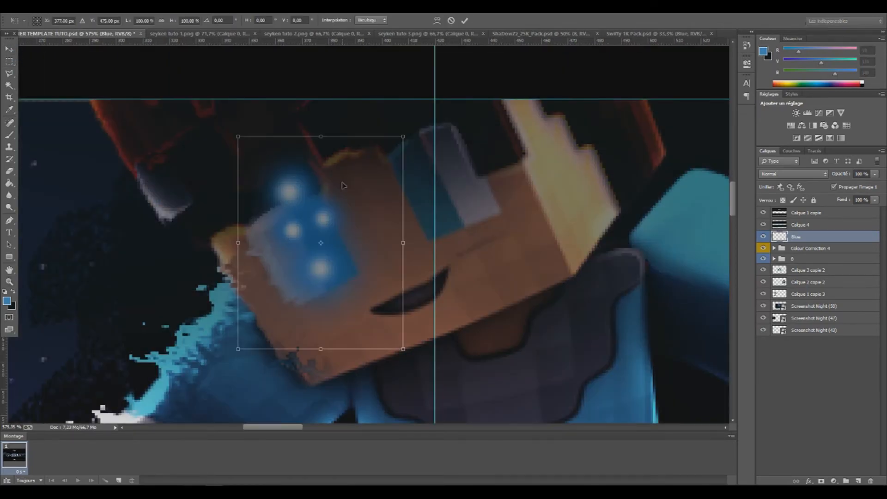
{"action": "left_click_drag", "start_coordinate": [398, 141], "coordinate": [345, 212]}
{"action": "left_click_drag", "start_coordinate": [325, 256], "coordinate": [355, 227]}
{"action": "left_click_drag", "start_coordinate": [408, 237], "coordinate": [406, 224]}
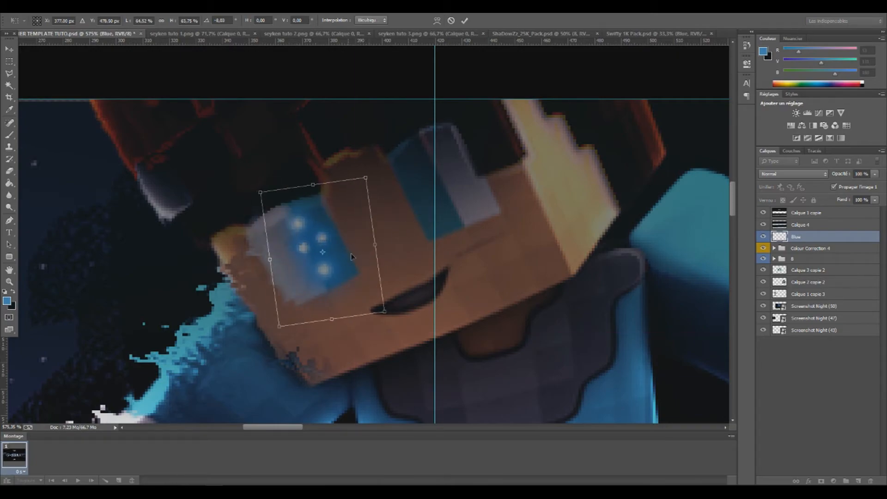
{"action": "left_click_drag", "start_coordinate": [349, 256], "coordinate": [359, 257]}
{"action": "key", "text": "Return"}
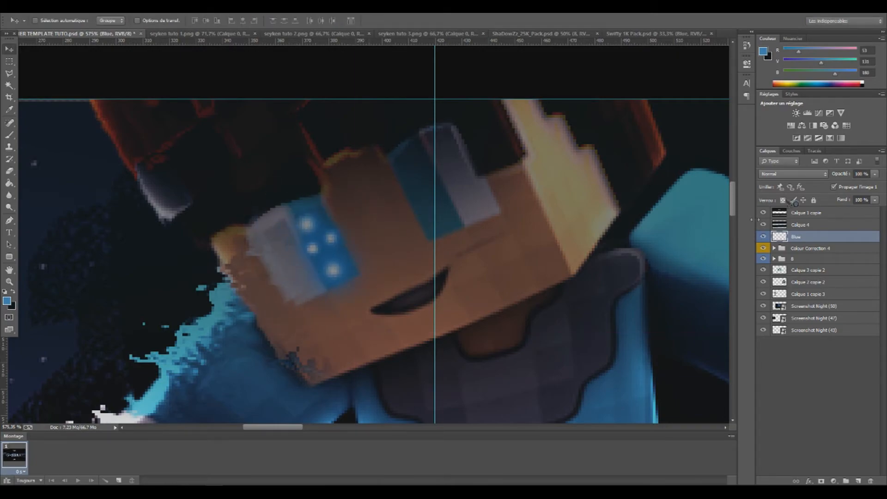
Step: Set the Blue light's blending mode to Densité couleur and move its layer above Calque 4
{"action": "left_click", "coordinate": [811, 174]}
{"action": "left_click", "coordinate": [799, 263]}
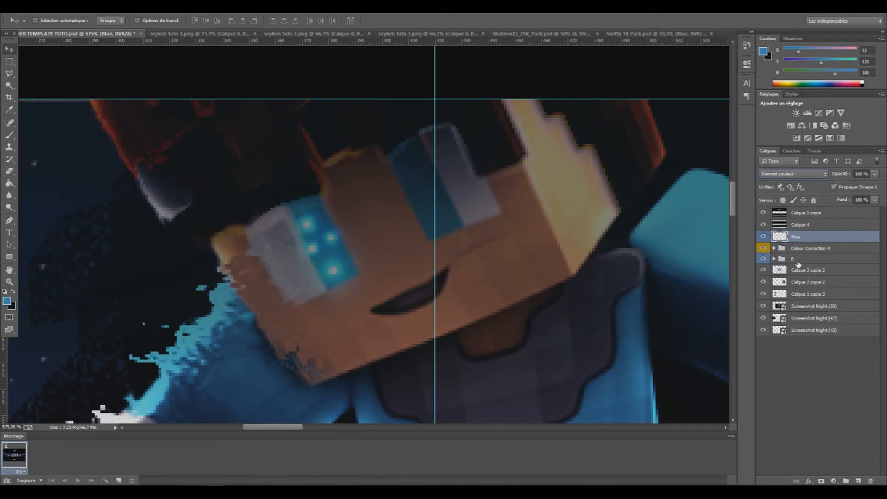
{"action": "left_click_drag", "start_coordinate": [310, 241], "coordinate": [313, 238]}
{"action": "left_click_drag", "start_coordinate": [808, 225], "coordinate": [809, 223]}
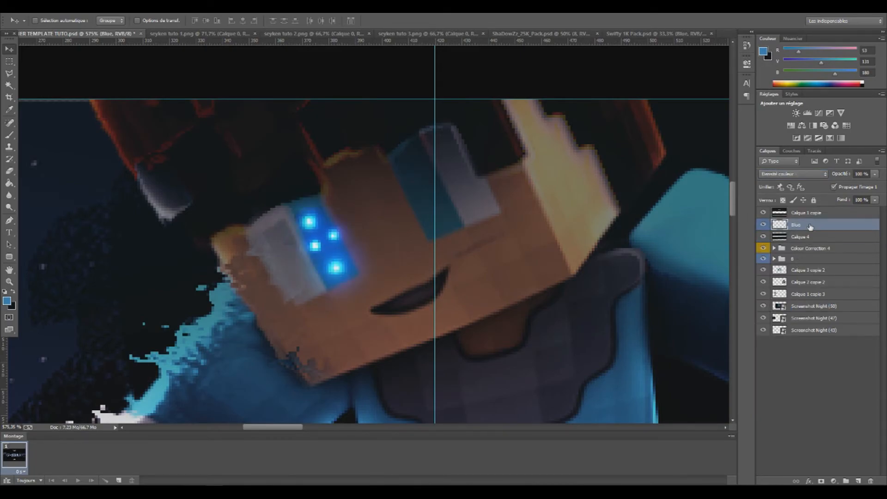
Step: Duplicate the Blue light onto the same character's other eye
{"action": "left_click", "coordinate": [790, 237]}
{"action": "left_click", "coordinate": [793, 226]}
{"action": "left_click_drag", "start_coordinate": [332, 254], "coordinate": [431, 205]}
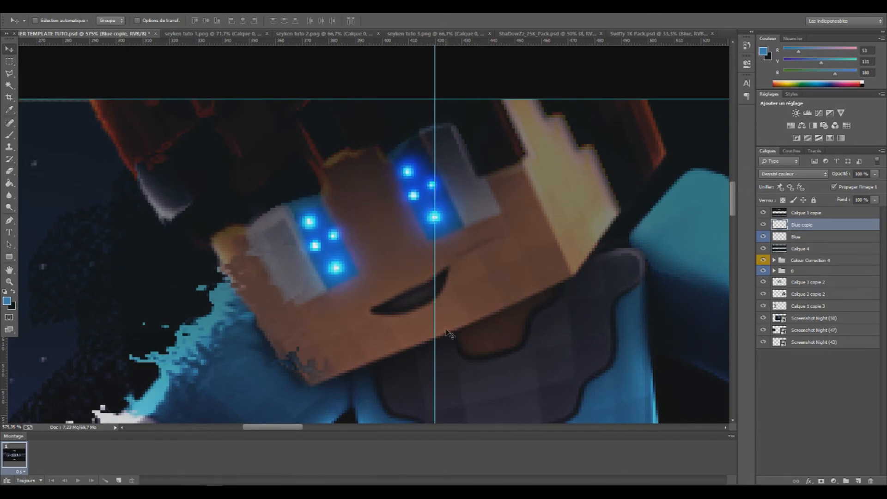
Step: Copy the Blue light to the character behind the SEYKEN text, shrink and rotate it, and duplicate it to cover both eyes
{"action": "key", "text": "ctrl+j"}
{"action": "key", "text": "z"}
{"action": "right_click", "coordinate": [111, 304]}
{"action": "left_click", "coordinate": [139, 311]}
{"action": "left_click_drag", "start_coordinate": [363, 165], "coordinate": [439, 204]}
{"action": "key", "text": "v"}
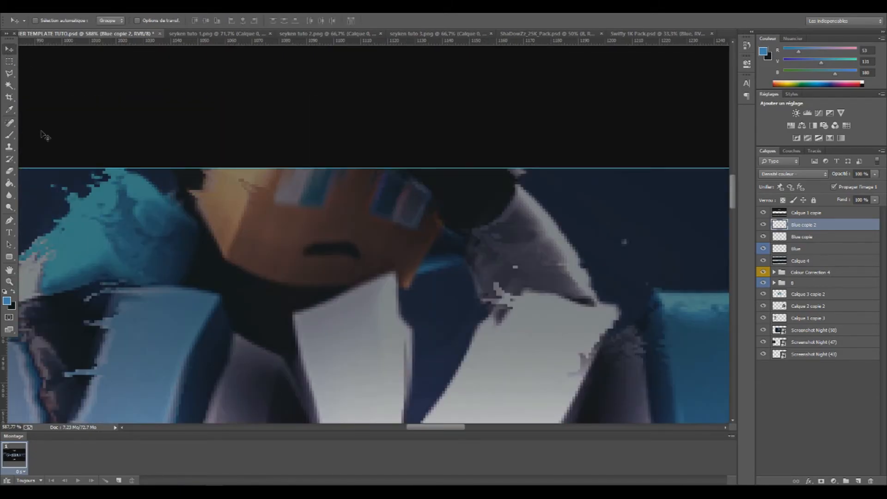
{"action": "left_click_drag", "start_coordinate": [291, 282], "coordinate": [304, 306]}
{"action": "key", "text": "ctrl+t"}
{"action": "left_click_drag", "start_coordinate": [383, 111], "coordinate": [333, 182]}
{"action": "left_click_drag", "start_coordinate": [385, 167], "coordinate": [389, 186]}
{"action": "left_click_drag", "start_coordinate": [315, 199], "coordinate": [392, 198]}
{"action": "key", "text": "Return"}
Step: Place copies of the Blue light on both eyes of the character facing the dark figure
{"action": "key", "text": "ctrl+j"}
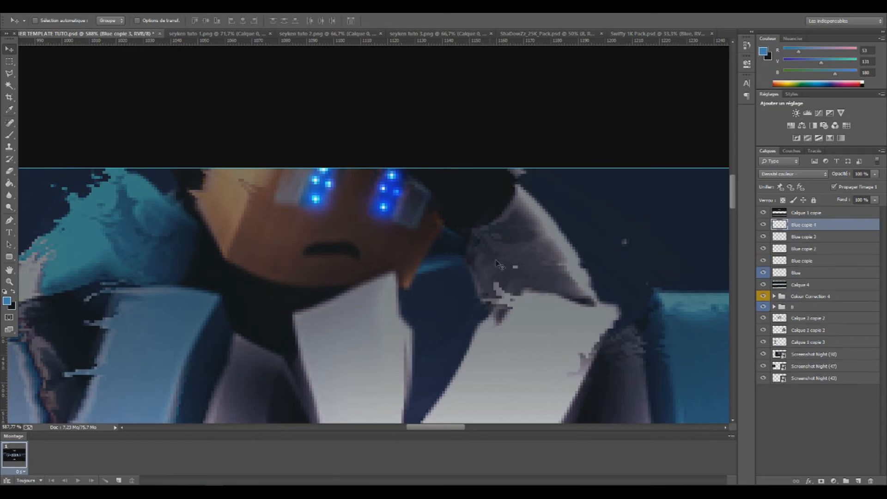
{"action": "left_click", "coordinate": [10, 281]}
{"action": "right_click", "coordinate": [74, 301]}
{"action": "left_click", "coordinate": [99, 306]}
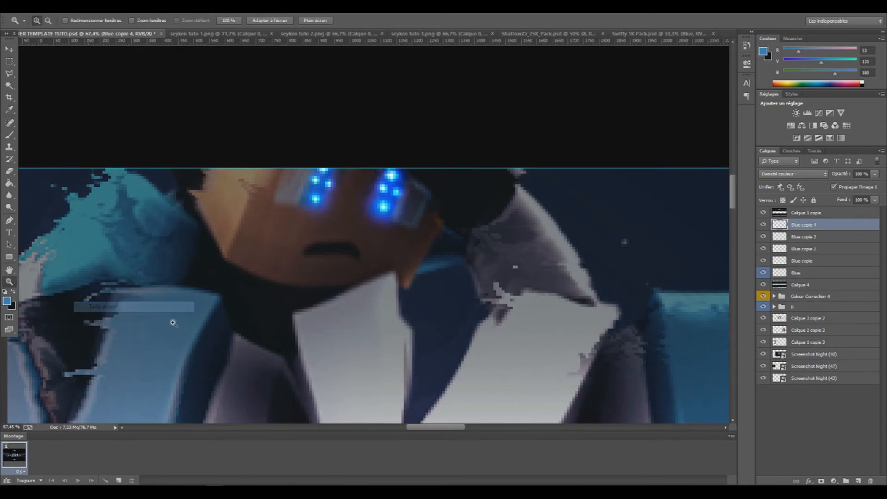
{"action": "left_click_drag", "start_coordinate": [559, 222], "coordinate": [563, 225]}
{"action": "left_click", "coordinate": [9, 49]}
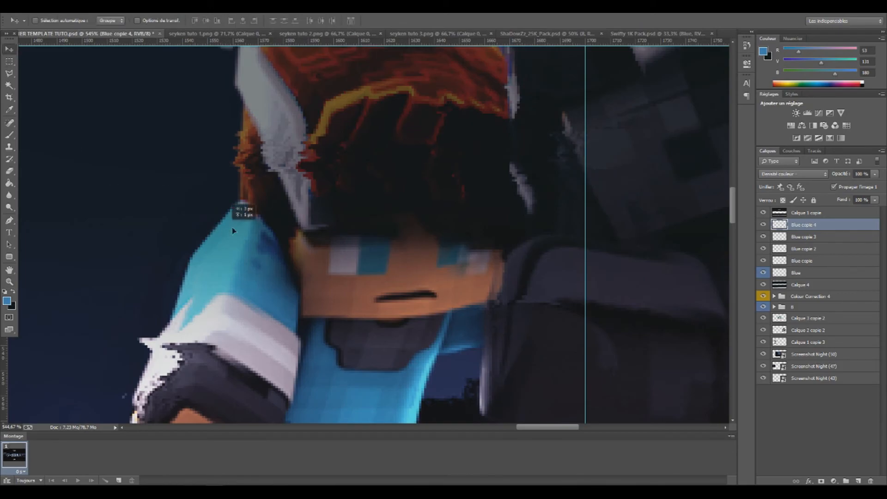
{"action": "left_click_drag", "start_coordinate": [186, 202], "coordinate": [467, 262]}
Step: Set the opacity of the Calque 4 layer to 24%
{"action": "left_click", "coordinate": [10, 281]}
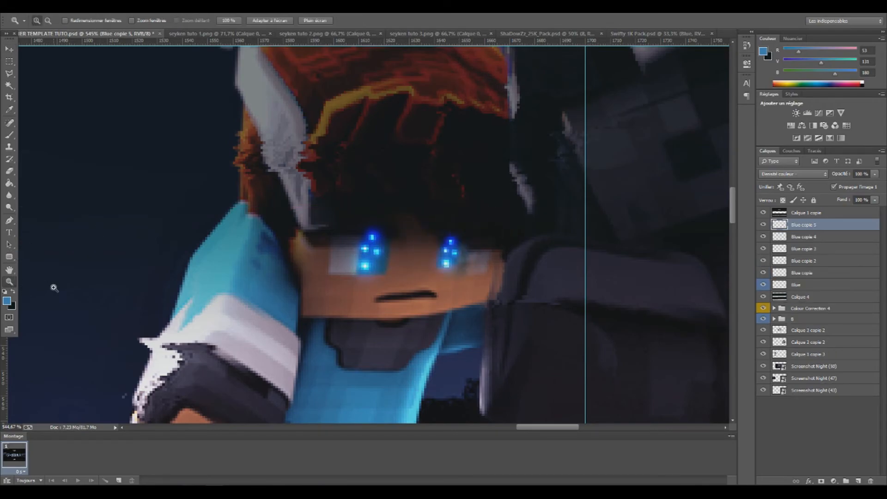
{"action": "key", "text": "ctrl+0"}
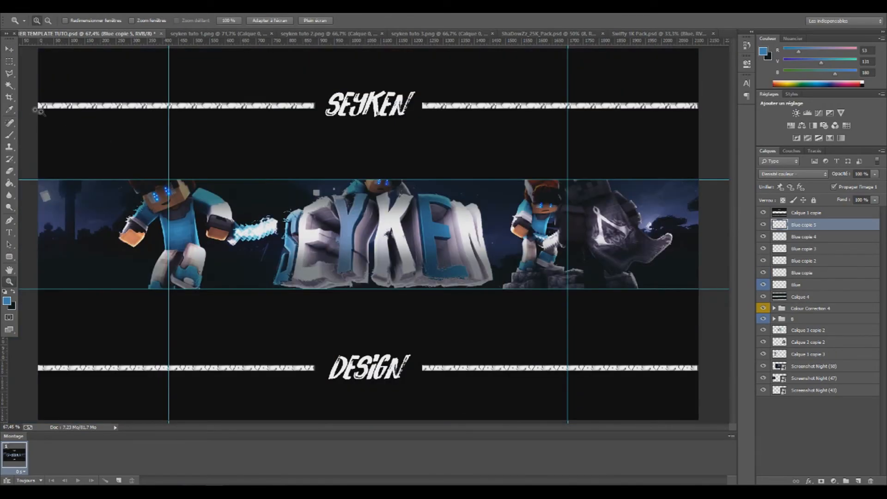
{"action": "left_click", "coordinate": [11, 50]}
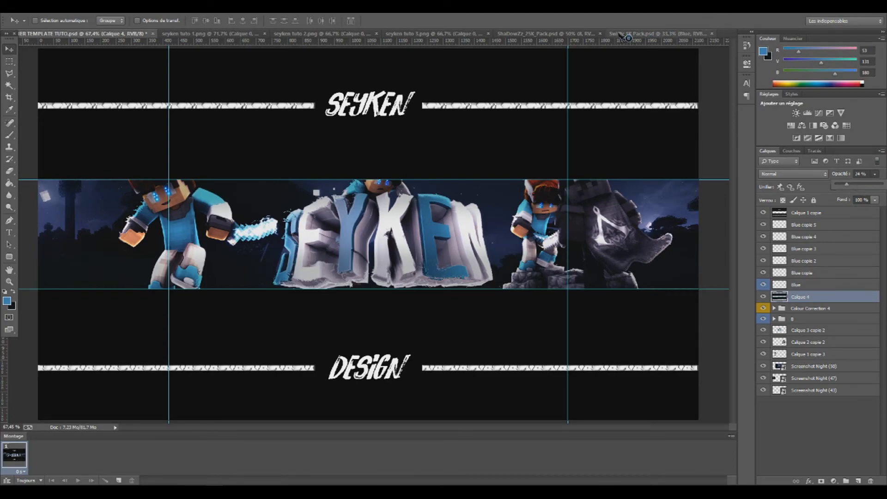
Step: Switch to ShaDowZz_25K_Pack and preview its Effects group
{"action": "left_click", "coordinate": [555, 33]}
{"action": "left_click", "coordinate": [764, 265]}
{"action": "left_click", "coordinate": [764, 256]}
{"action": "left_click", "coordinate": [774, 255]}
{"action": "left_click", "coordinate": [765, 255]}
{"action": "left_click", "coordinate": [764, 255]}
Step: Preview fractals 1 to 4 in the Fractals group one by one
{"action": "left_click", "coordinate": [762, 245]}
{"action": "left_click", "coordinate": [774, 244]}
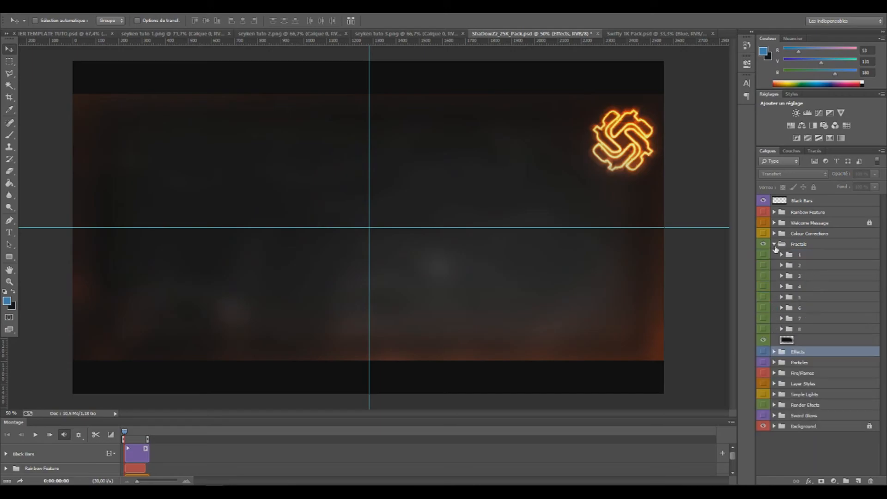
{"action": "left_click", "coordinate": [763, 254]}
{"action": "left_click", "coordinate": [764, 255]}
{"action": "left_click", "coordinate": [764, 265]}
{"action": "left_click", "coordinate": [763, 265]}
{"action": "left_click", "coordinate": [764, 276]}
{"action": "left_click", "coordinate": [764, 276]}
{"action": "left_click", "coordinate": [764, 286]}
{"action": "left_click", "coordinate": [764, 287]}
{"action": "left_click", "coordinate": [774, 245]}
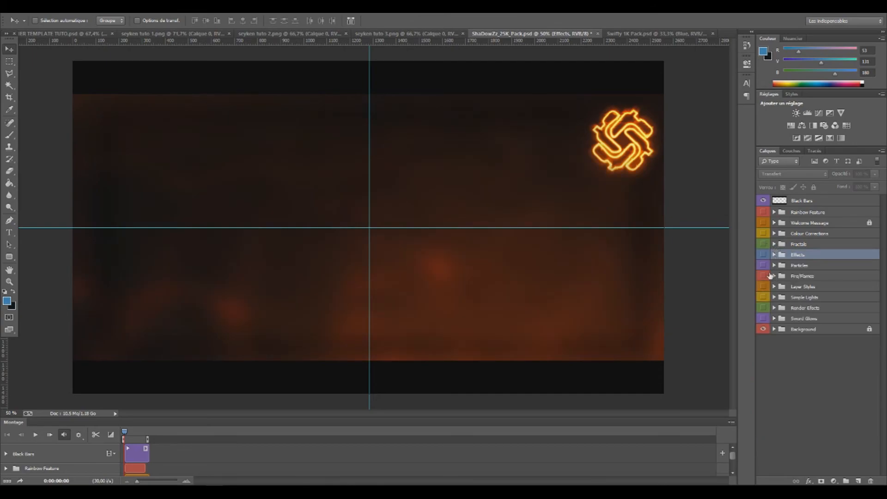
Step: Preview layers 1 to 4 of the Particles group one by one
{"action": "left_click", "coordinate": [763, 265]}
{"action": "left_click", "coordinate": [775, 266]}
{"action": "left_click", "coordinate": [764, 277]}
{"action": "left_click", "coordinate": [763, 279]}
{"action": "left_click", "coordinate": [762, 289]}
{"action": "left_click", "coordinate": [763, 289]}
{"action": "left_click", "coordinate": [763, 300]}
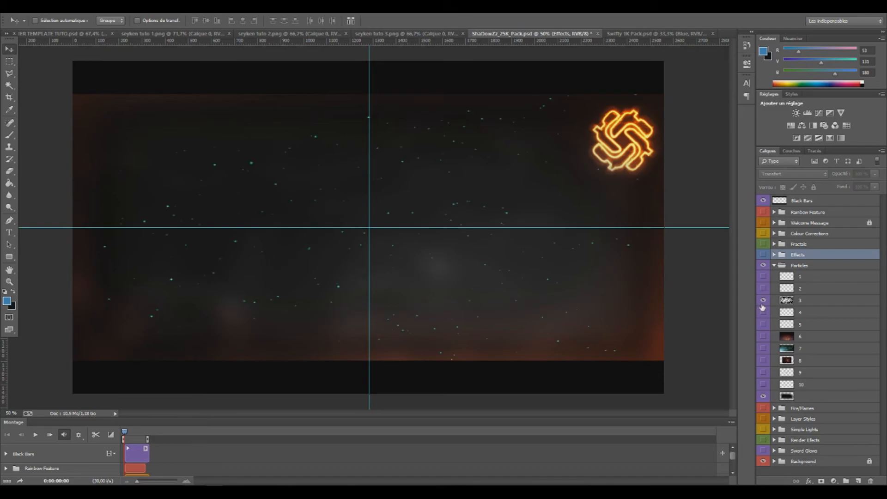
{"action": "left_click", "coordinate": [763, 312]}
{"action": "left_click", "coordinate": [763, 312]}
Step: Duplicate orange particle layer 6 into BANNER TEMPLATE TUTO.psd and position it over the banner artwork
{"action": "left_click", "coordinate": [764, 335]}
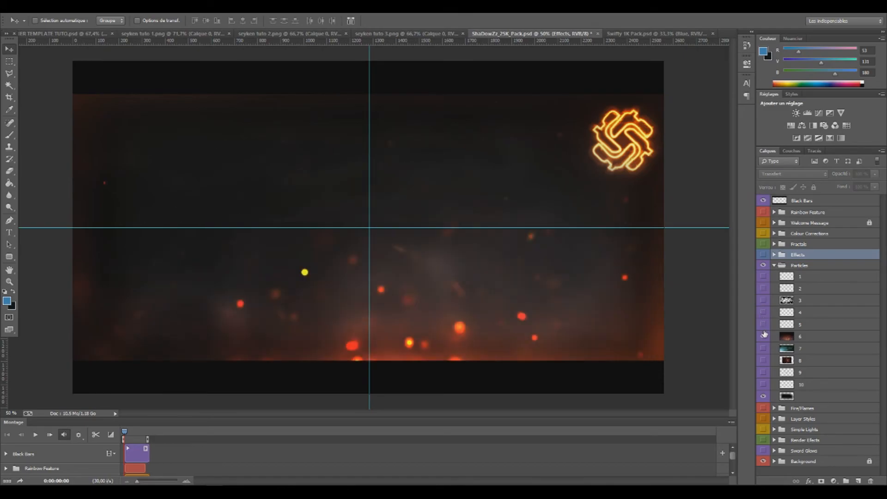
{"action": "right_click", "coordinate": [798, 338]}
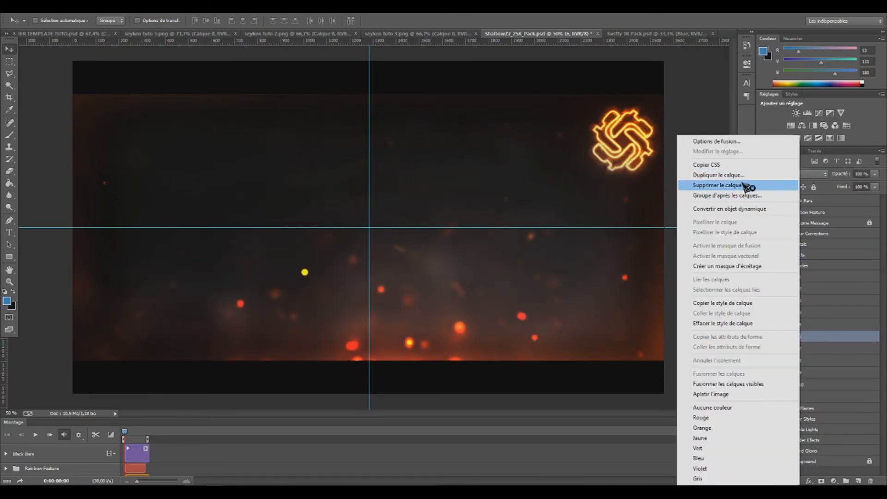
{"action": "left_click", "coordinate": [718, 175]}
{"action": "left_click", "coordinate": [429, 186]}
{"action": "left_click", "coordinate": [430, 194]}
{"action": "left_click", "coordinate": [526, 155]}
{"action": "left_click", "coordinate": [55, 33]}
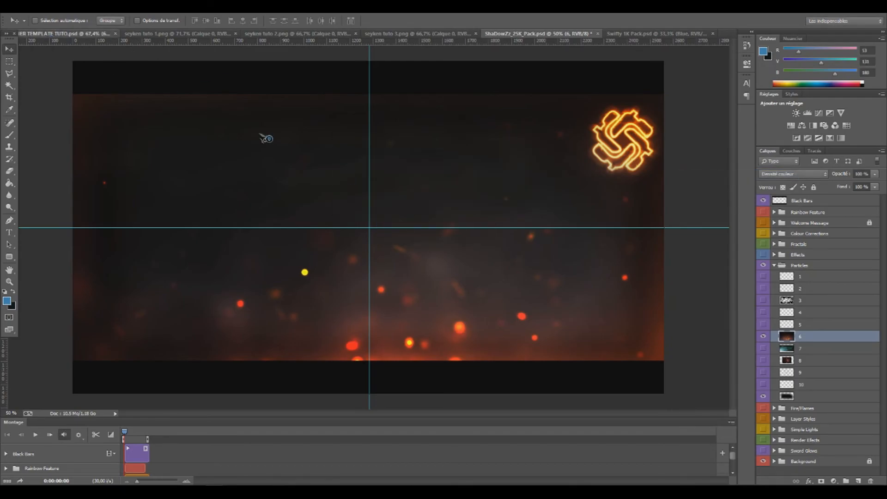
{"action": "left_click_drag", "start_coordinate": [432, 261], "coordinate": [355, 186]}
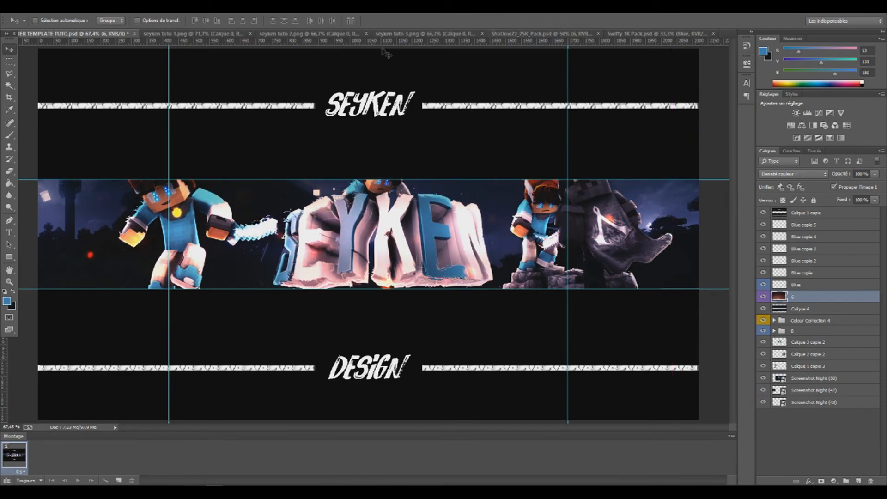
Step: Duplicate blue particle layer 7 from ShaDowZz_25K_Pack into BANNER TEMPLATE TUTO.psd and shift it downward over the banner artwork
{"action": "left_click", "coordinate": [541, 33]}
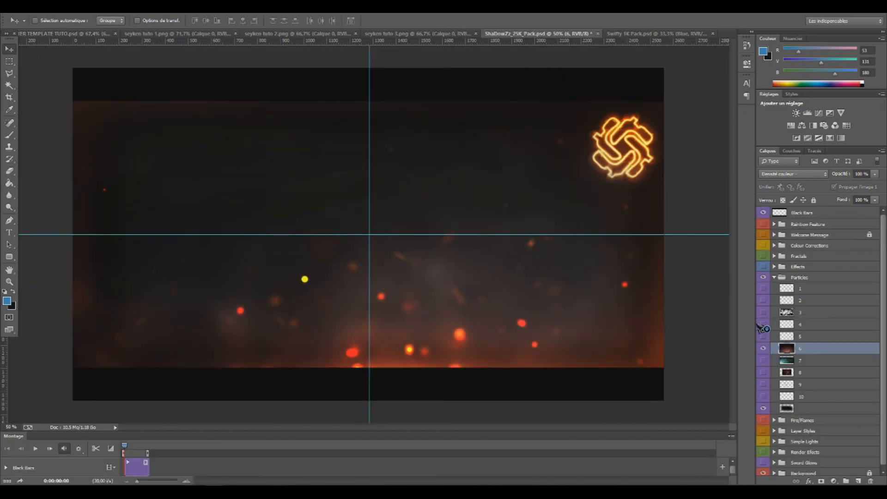
{"action": "left_click", "coordinate": [764, 339]}
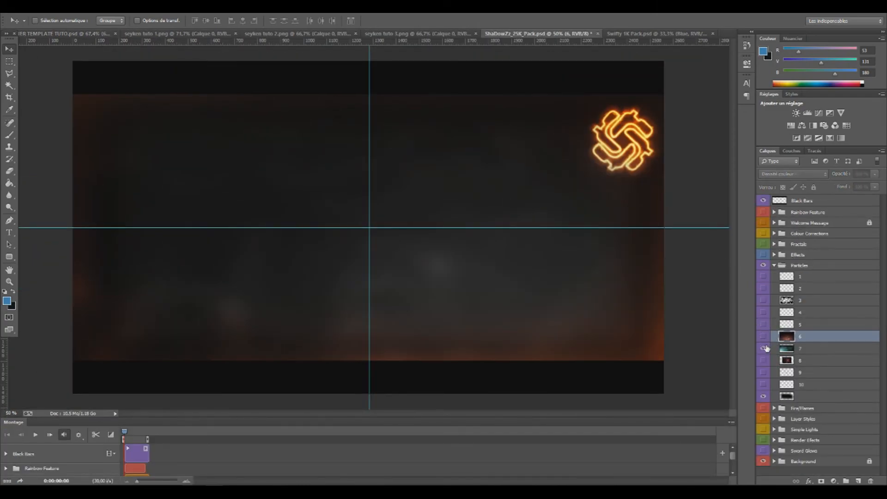
{"action": "left_click", "coordinate": [766, 350]}
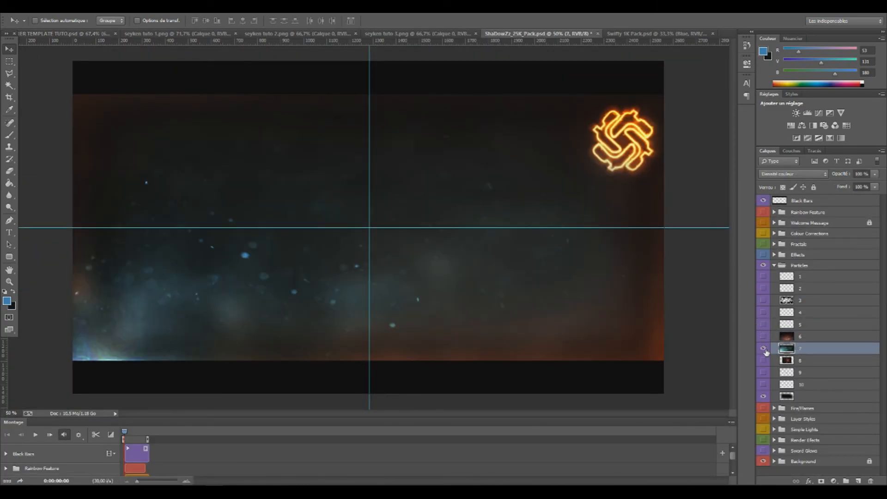
{"action": "left_click", "coordinate": [766, 351]}
{"action": "right_click", "coordinate": [810, 349]}
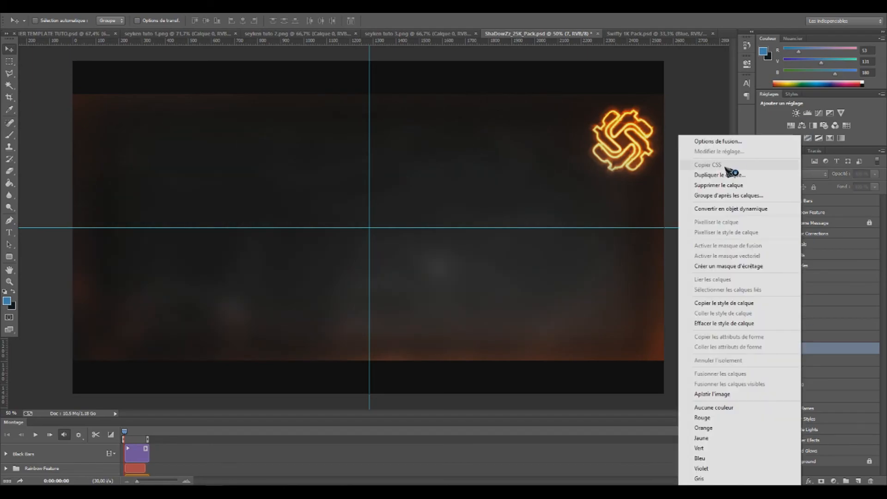
{"action": "left_click", "coordinate": [786, 172]}
{"action": "left_click", "coordinate": [441, 186]}
{"action": "left_click", "coordinate": [440, 195]}
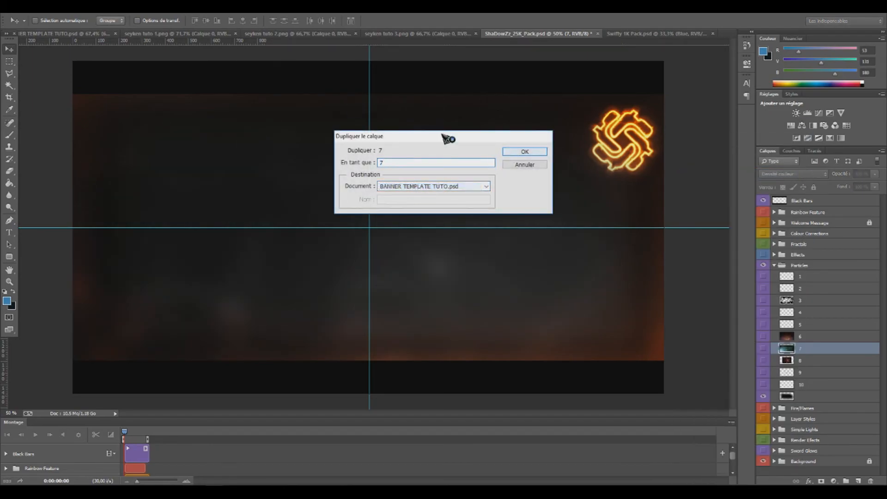
{"action": "left_click", "coordinate": [520, 151]}
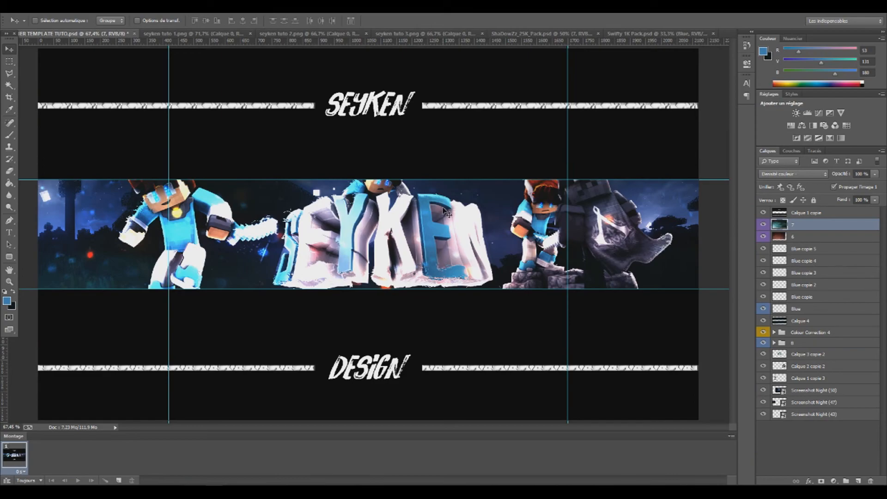
{"action": "left_click_drag", "start_coordinate": [166, 234], "coordinate": [161, 275]}
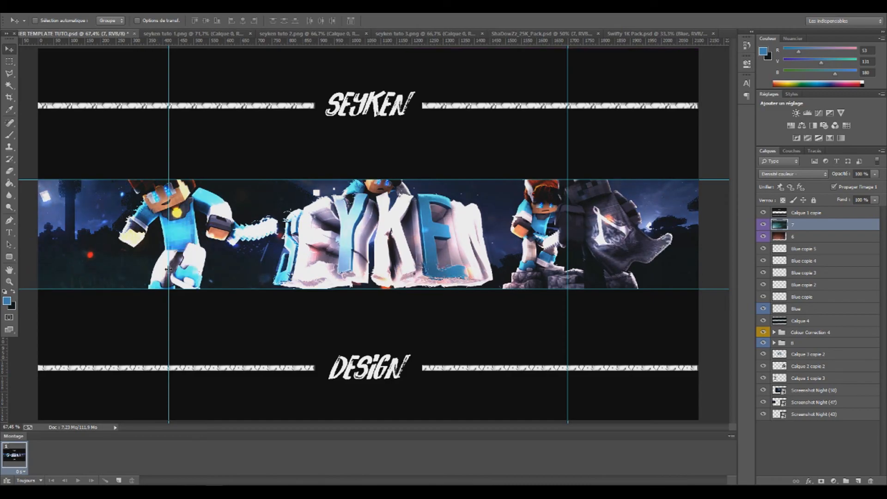